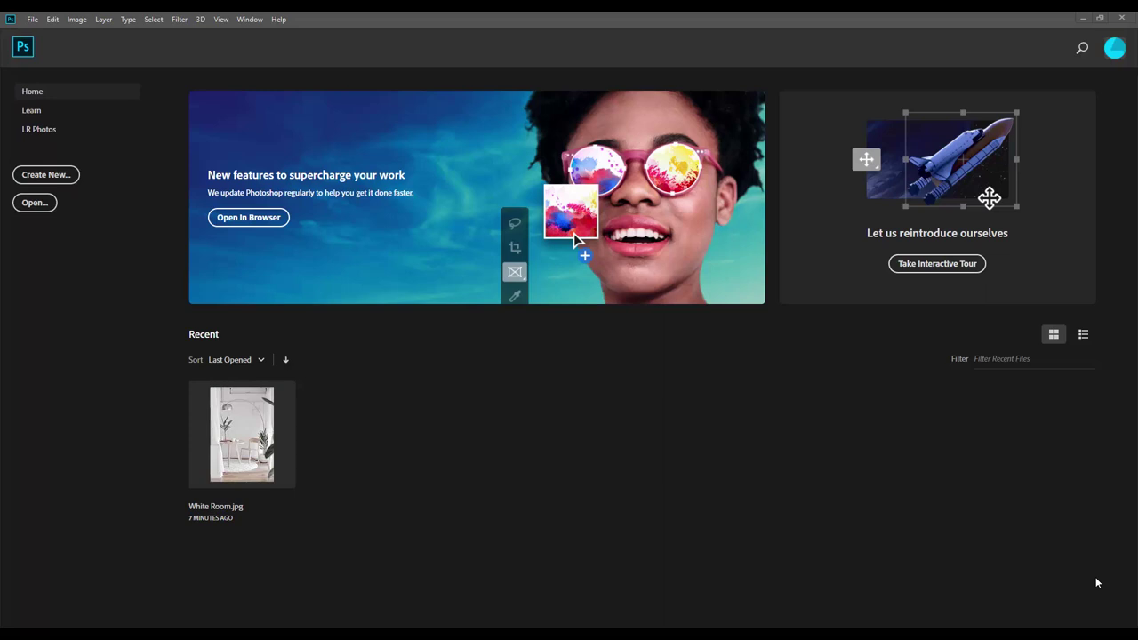
Open the White Room image from the Pics folder.
{"action": "left_click", "coordinate": [32, 20]}
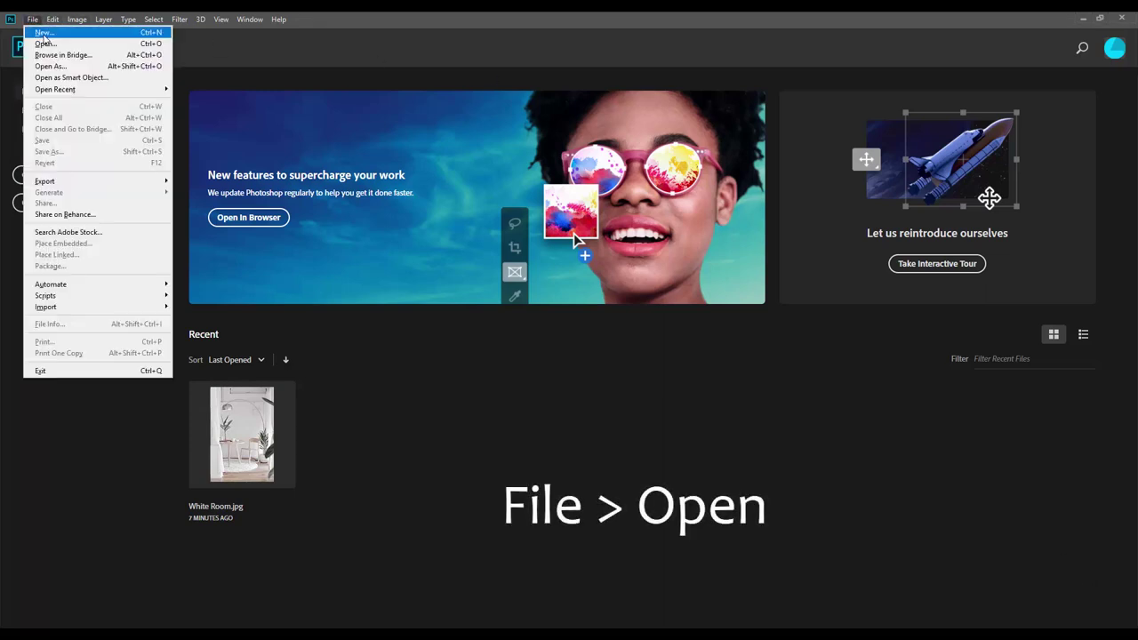
{"action": "left_click", "coordinate": [44, 44]}
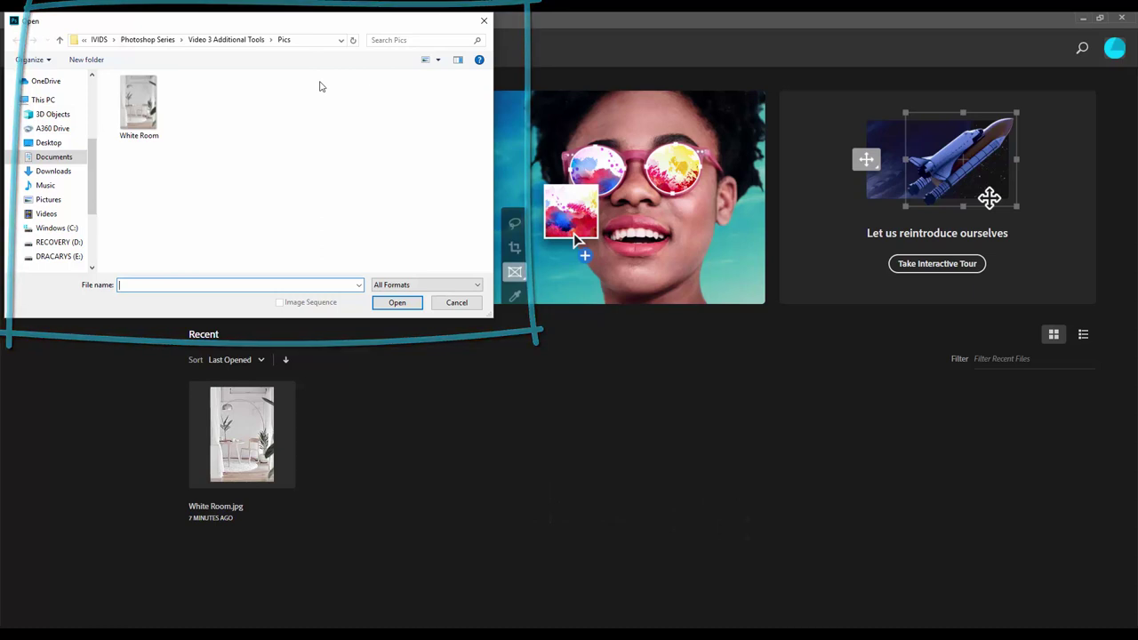
{"action": "left_click", "coordinate": [143, 104]}
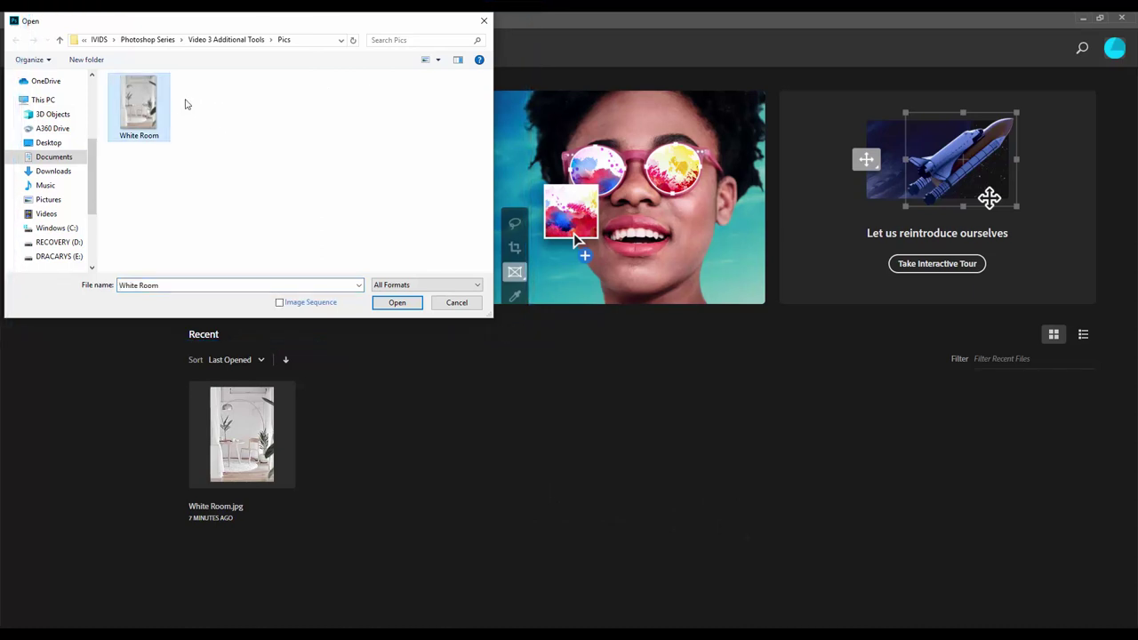
{"action": "left_click", "coordinate": [398, 303]}
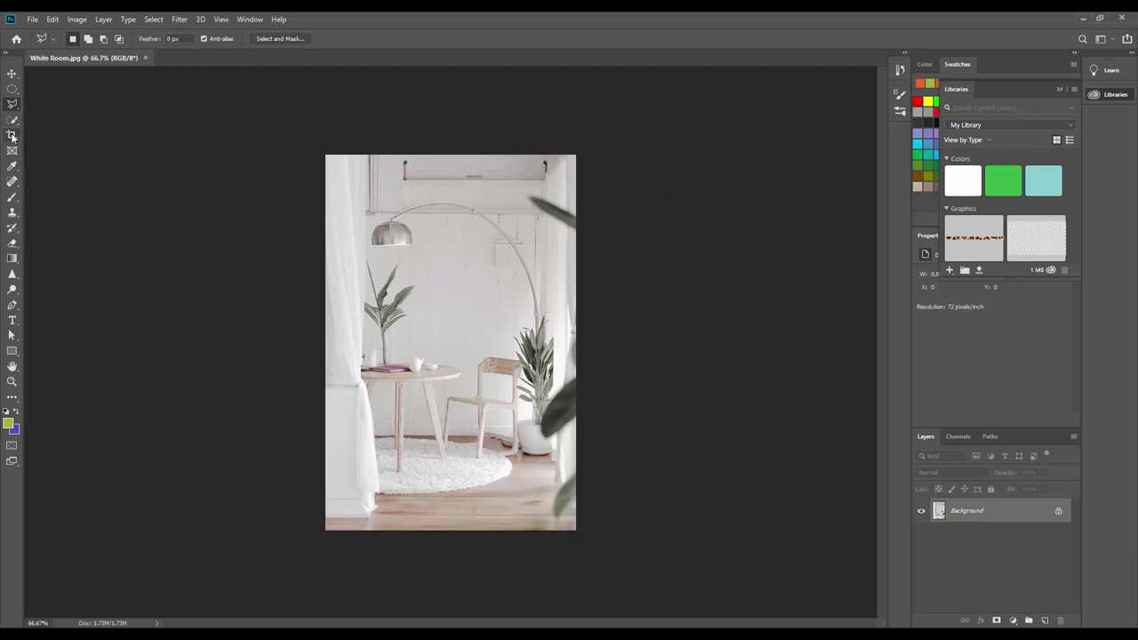
Crop the photo inward from all four sides around the table and chair, apply the crop, and undo it.
{"action": "left_click", "coordinate": [13, 136]}
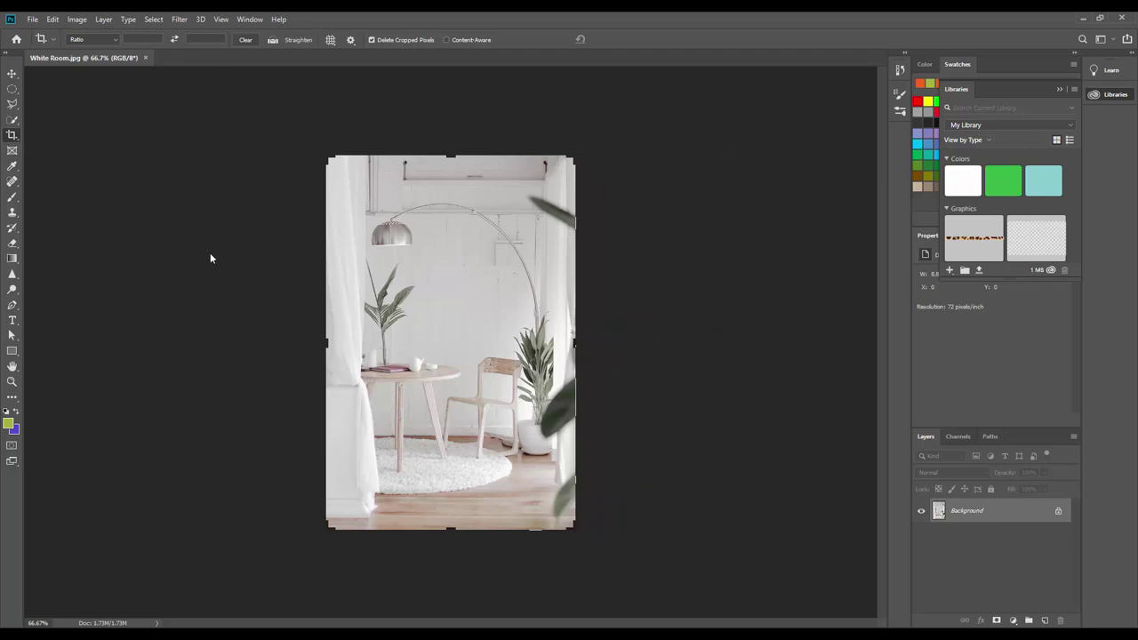
{"action": "left_click_drag", "start_coordinate": [327, 344], "coordinate": [342, 344]}
{"action": "left_click_drag", "start_coordinate": [448, 156], "coordinate": [448, 205]}
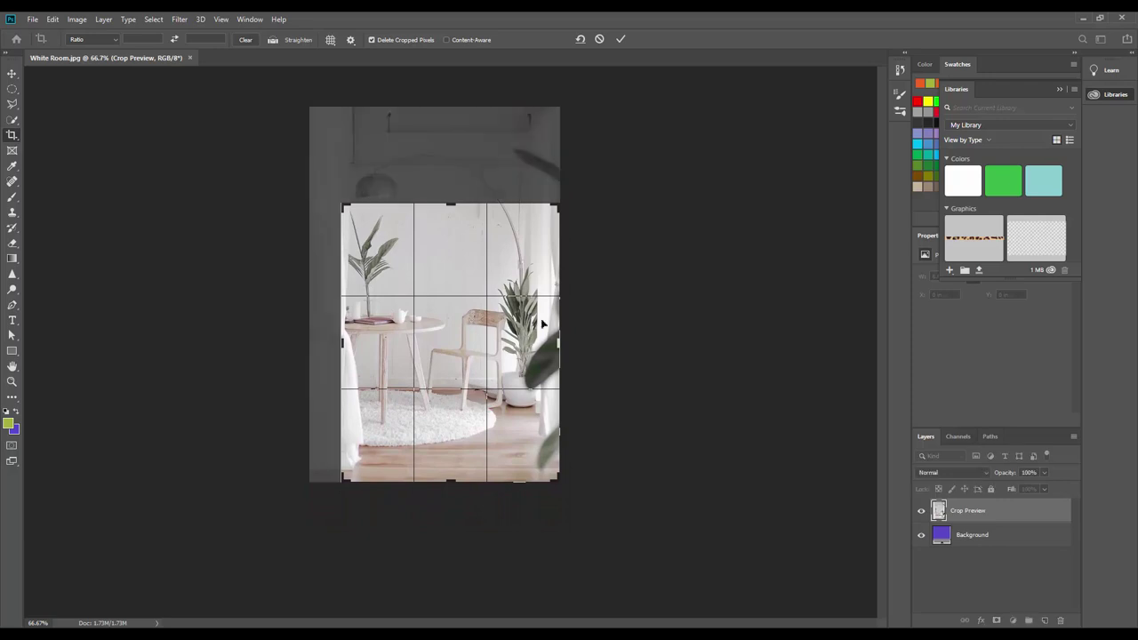
{"action": "left_click_drag", "start_coordinate": [558, 301], "coordinate": [551, 303]}
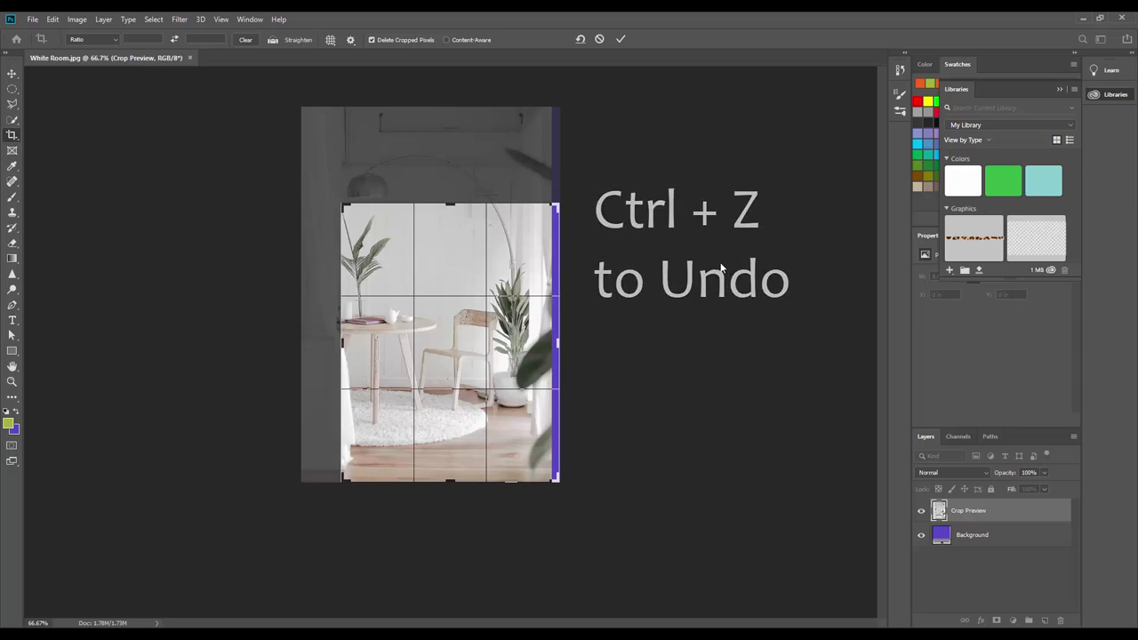
{"action": "key", "text": "ctrl+z"}
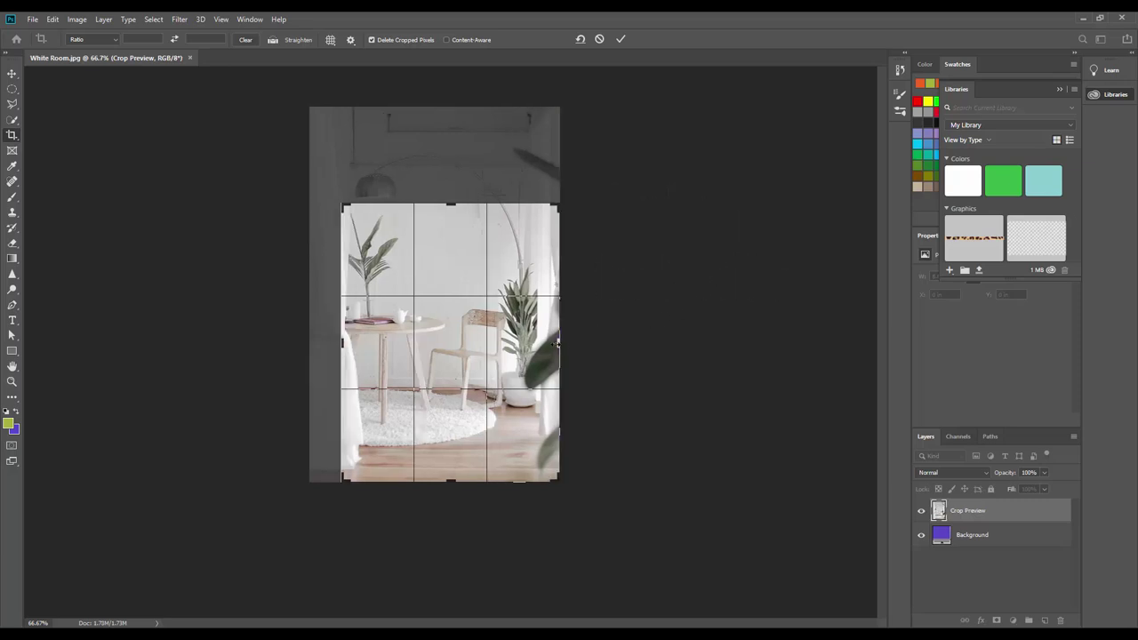
{"action": "left_click_drag", "start_coordinate": [559, 342], "coordinate": [539, 339]}
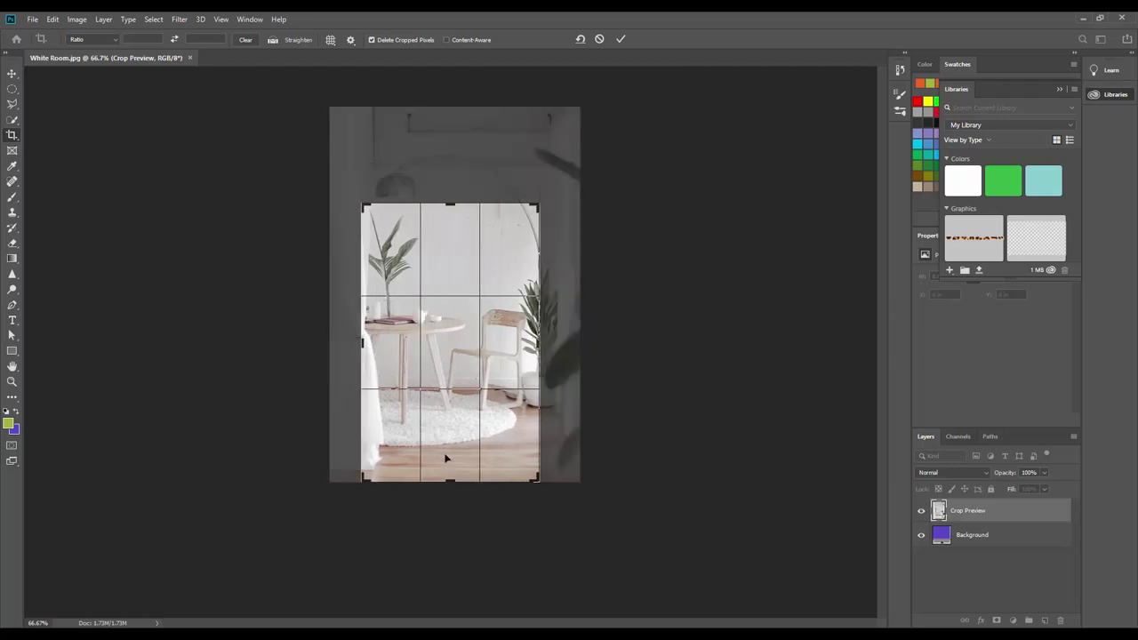
{"action": "left_click_drag", "start_coordinate": [450, 478], "coordinate": [451, 464]}
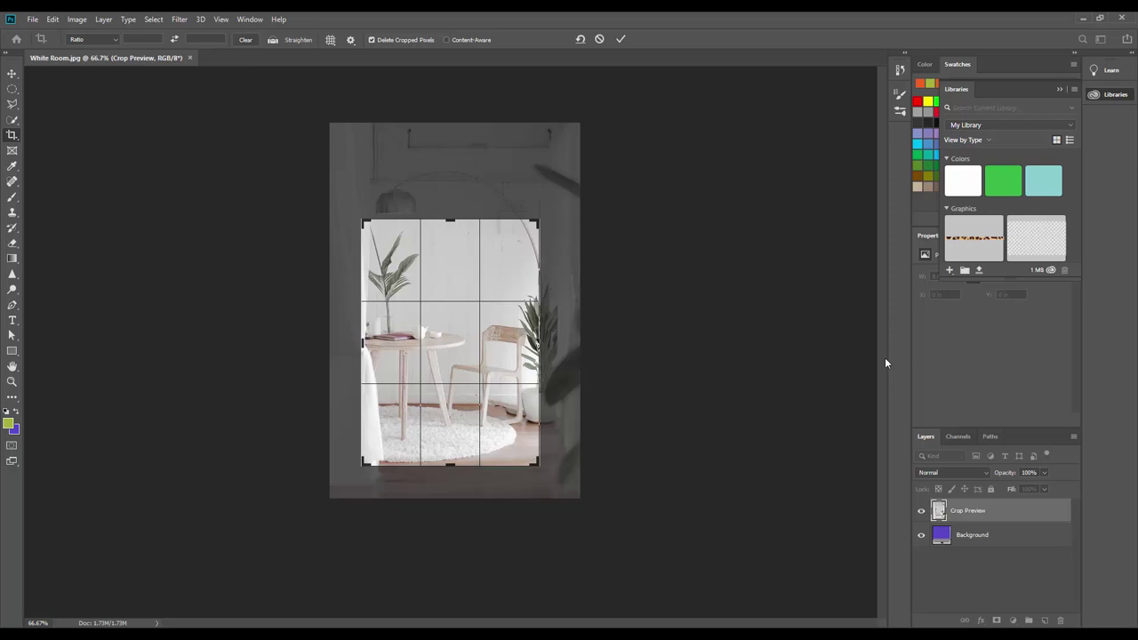
{"action": "key", "text": "Return"}
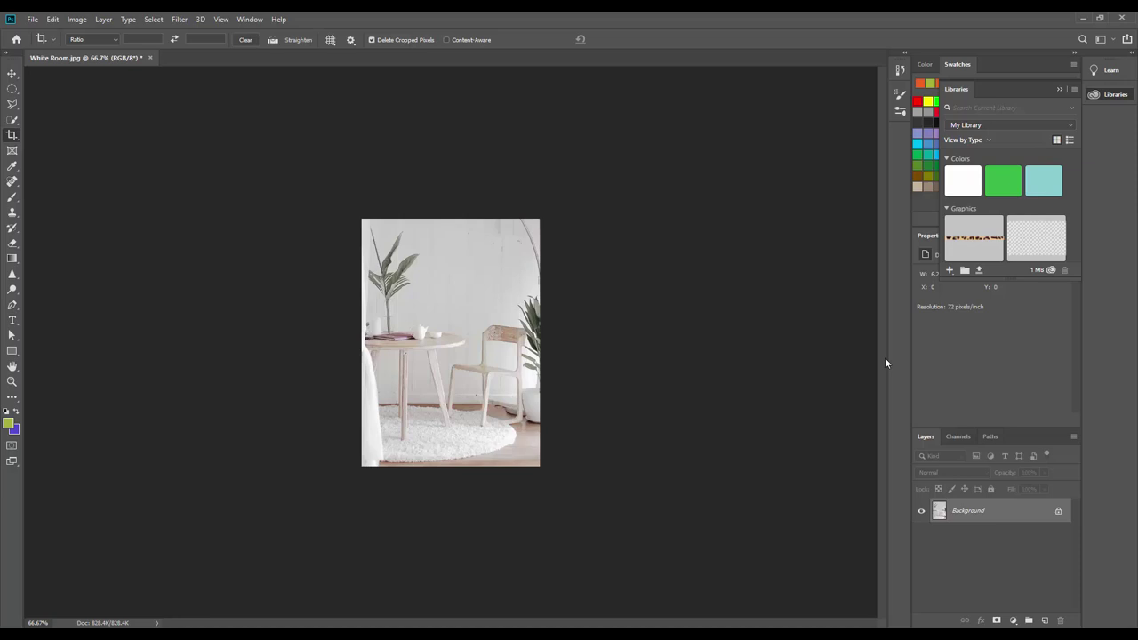
{"action": "key", "text": "ctrl+z"}
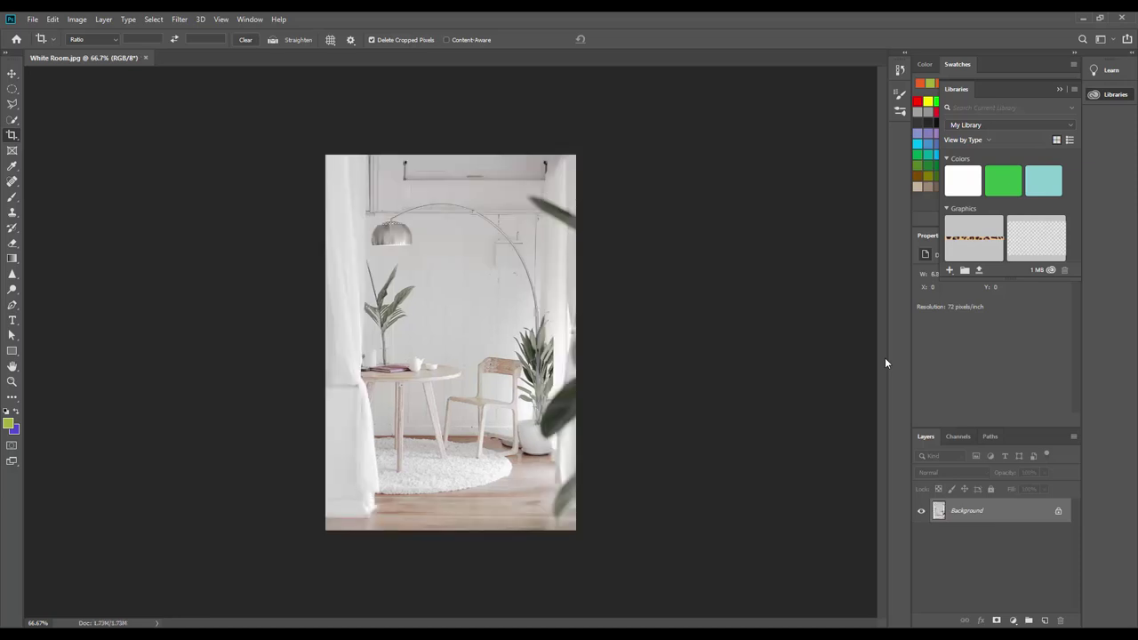
Crop away the part of the photo containing the lamp and most of the table, apply it, and undo the crop.
{"action": "left_click", "coordinate": [13, 135]}
{"action": "left_click_drag", "start_coordinate": [328, 157], "coordinate": [382, 157]}
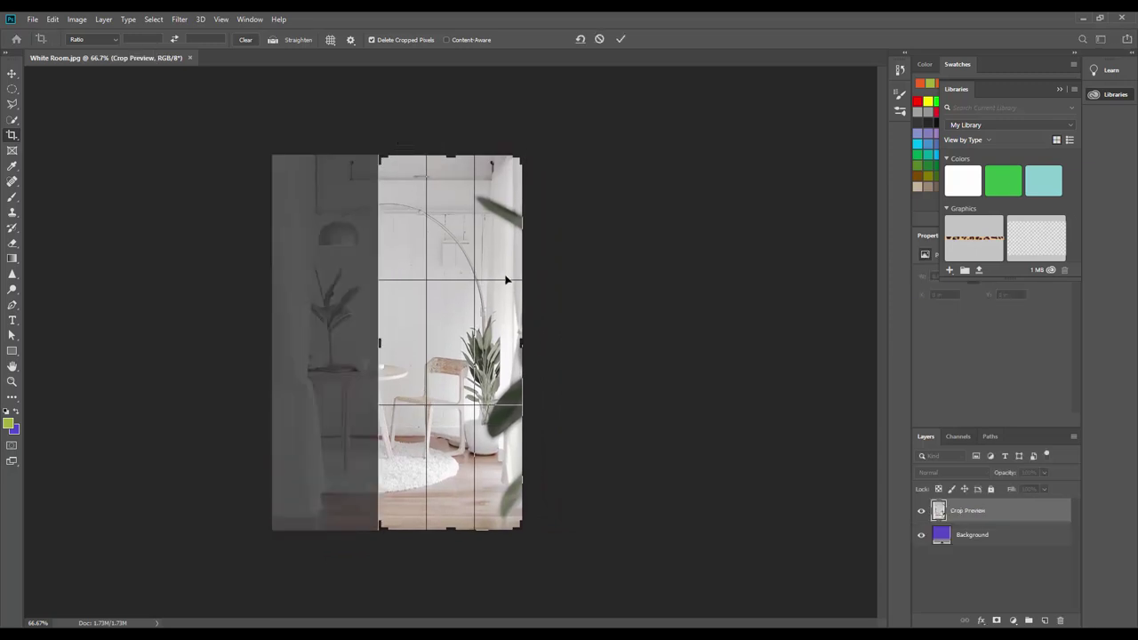
{"action": "key", "text": "Return"}
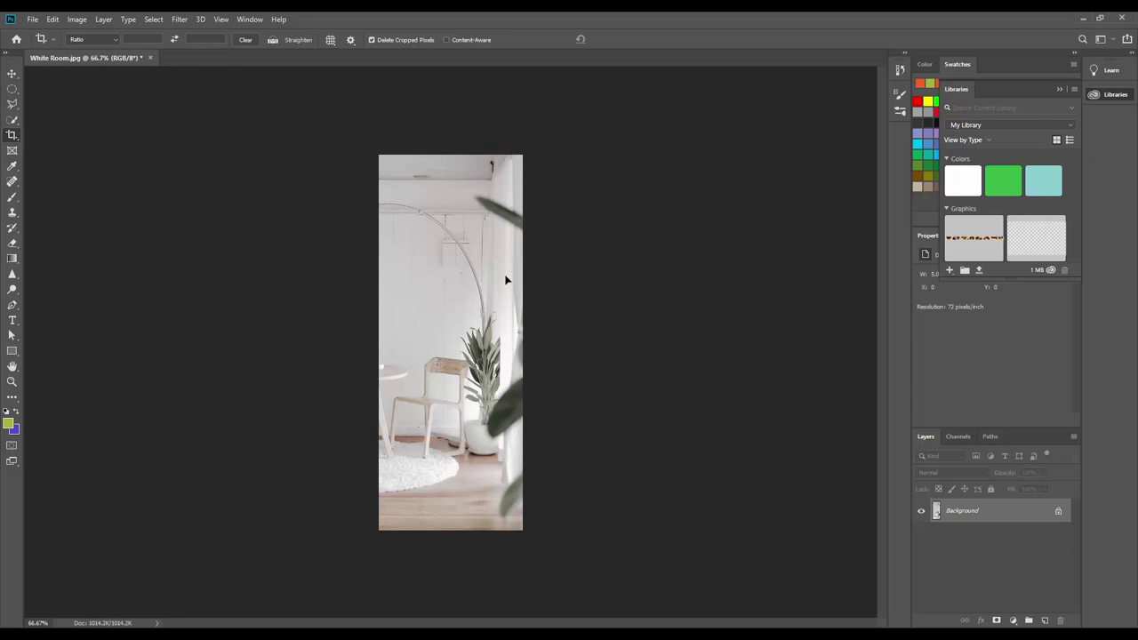
{"action": "key", "text": "ctrl+z"}
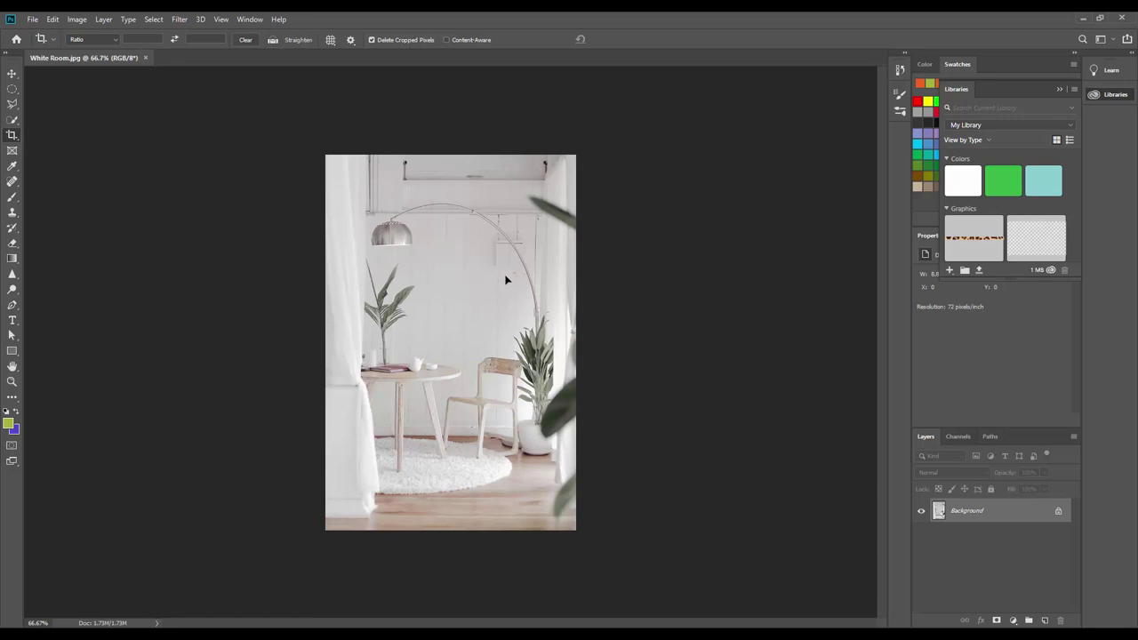
Remove the dark leaf crossing the upper curtain with the Spot Healing Brush at a size of 46 px.
{"action": "key", "text": "k"}
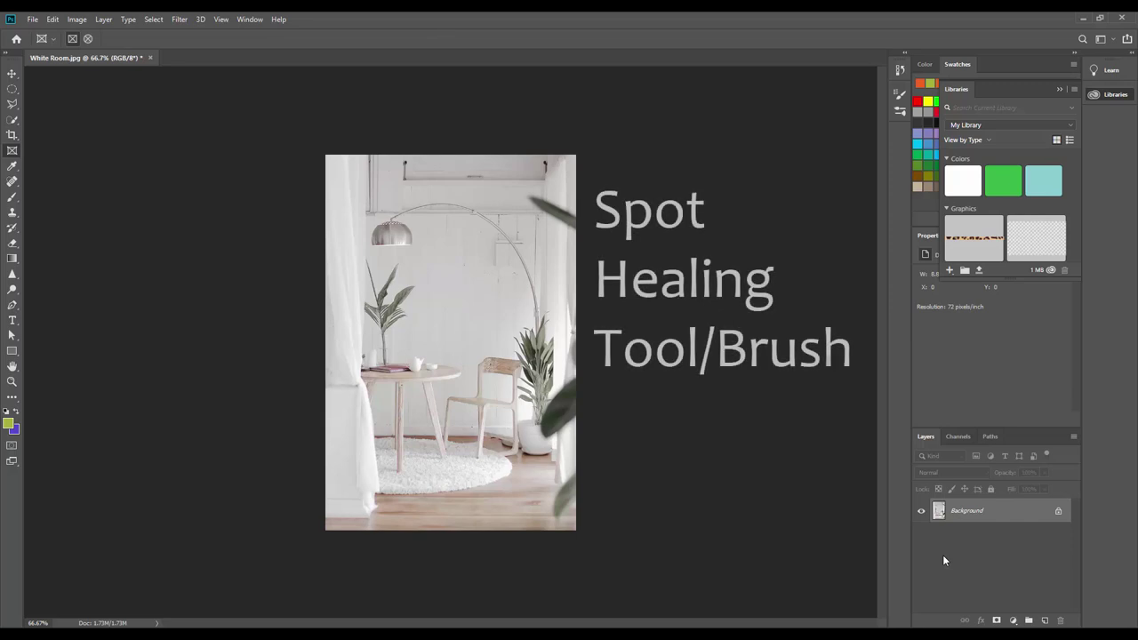
{"action": "left_click", "coordinate": [13, 182]}
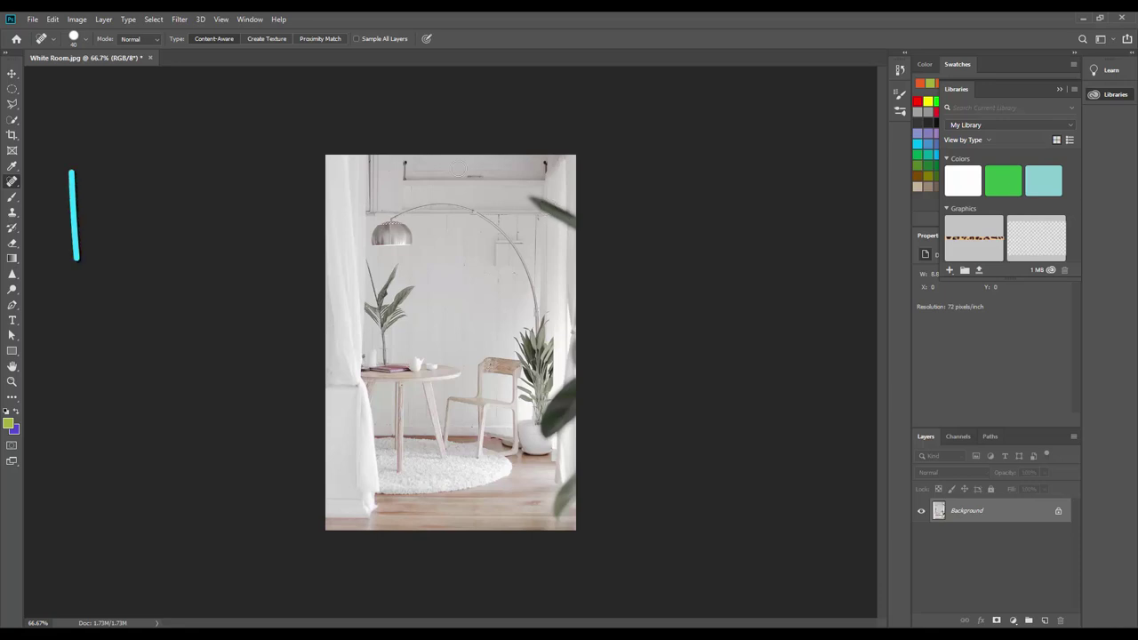
{"action": "left_click", "coordinate": [83, 38]}
{"action": "left_click", "coordinate": [40, 70]}
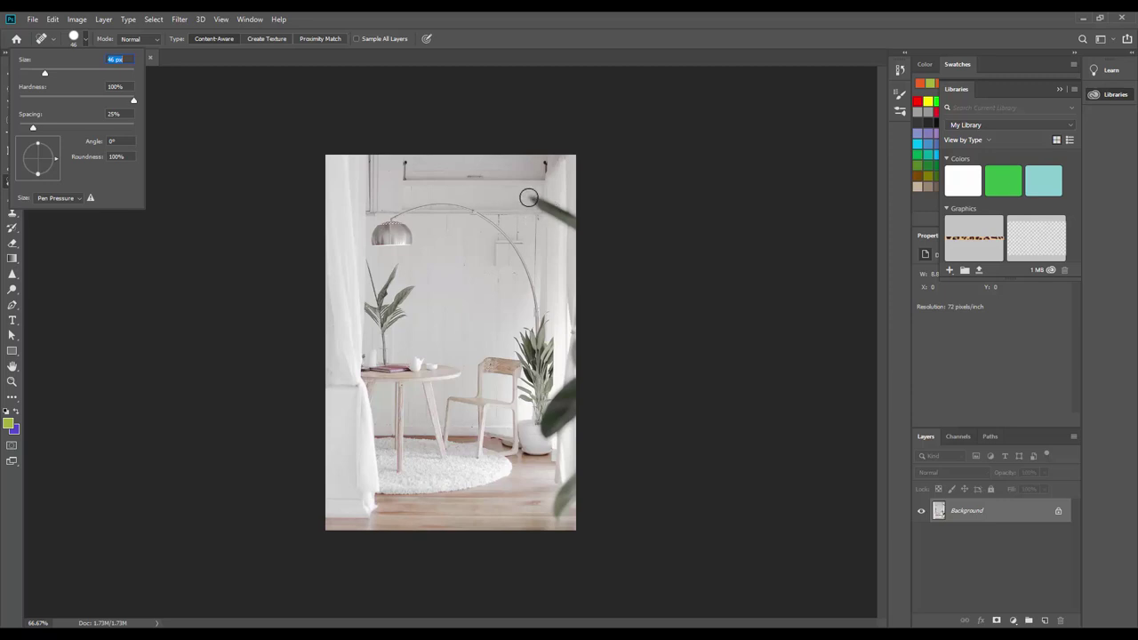
{"action": "left_click", "coordinate": [529, 198]}
{"action": "left_click_drag", "start_coordinate": [530, 198], "coordinate": [579, 224]}
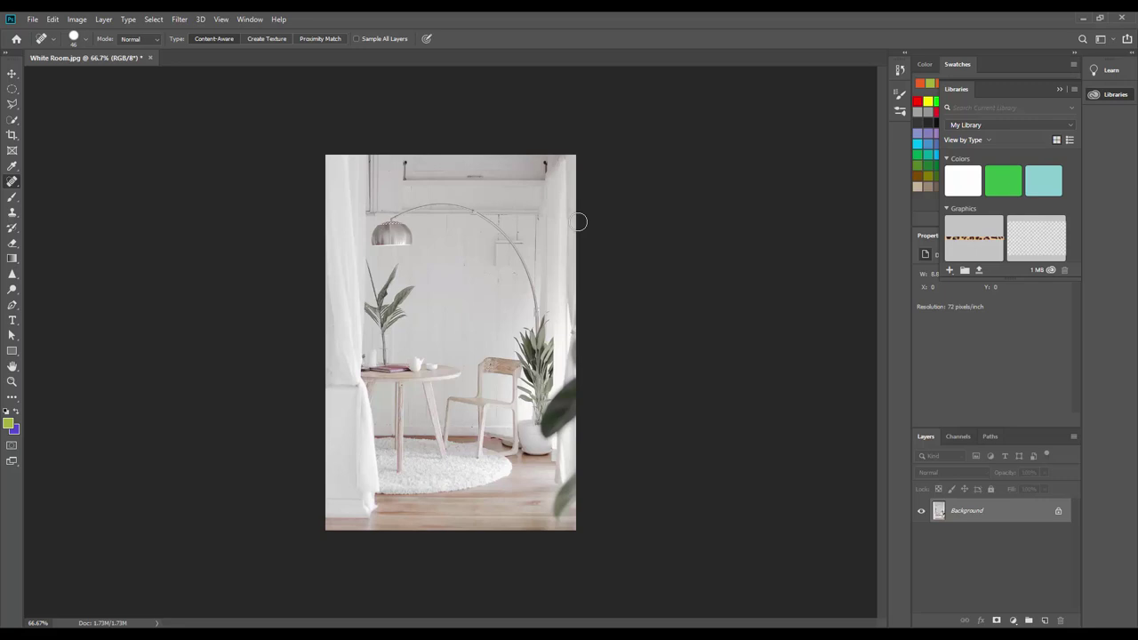
Activate the Smudge tool for close-up retouching of the curtain area where the leaf was removed.
{"action": "left_click", "coordinate": [13, 383]}
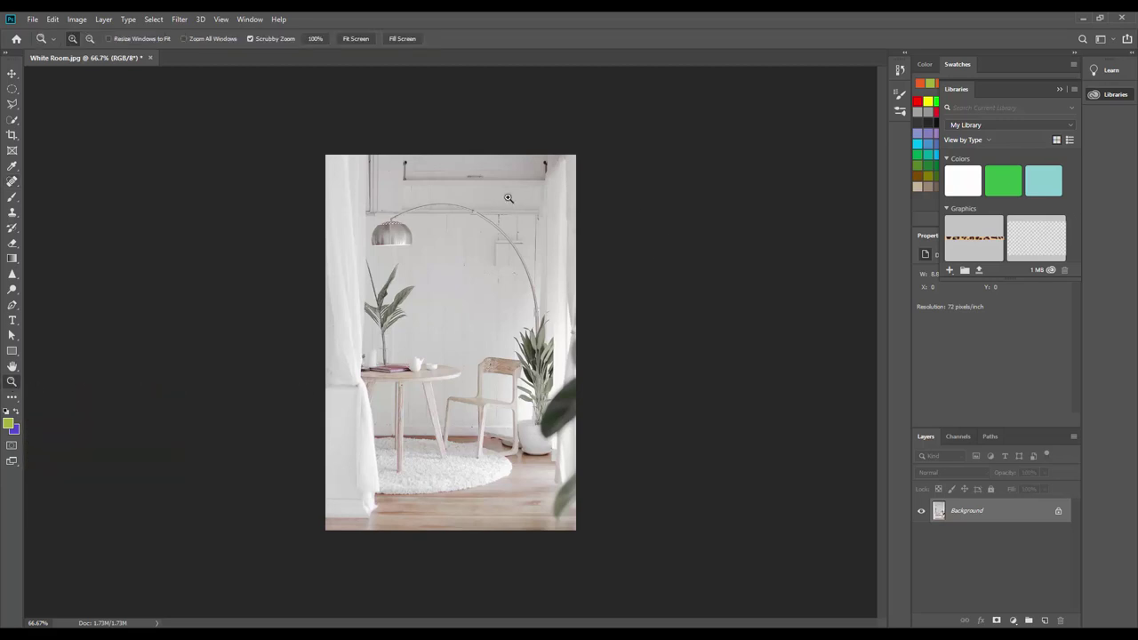
{"action": "left_click_drag", "start_coordinate": [554, 214], "coordinate": [855, 625]}
{"action": "left_click_drag", "start_coordinate": [655, 625], "coordinate": [703, 626]}
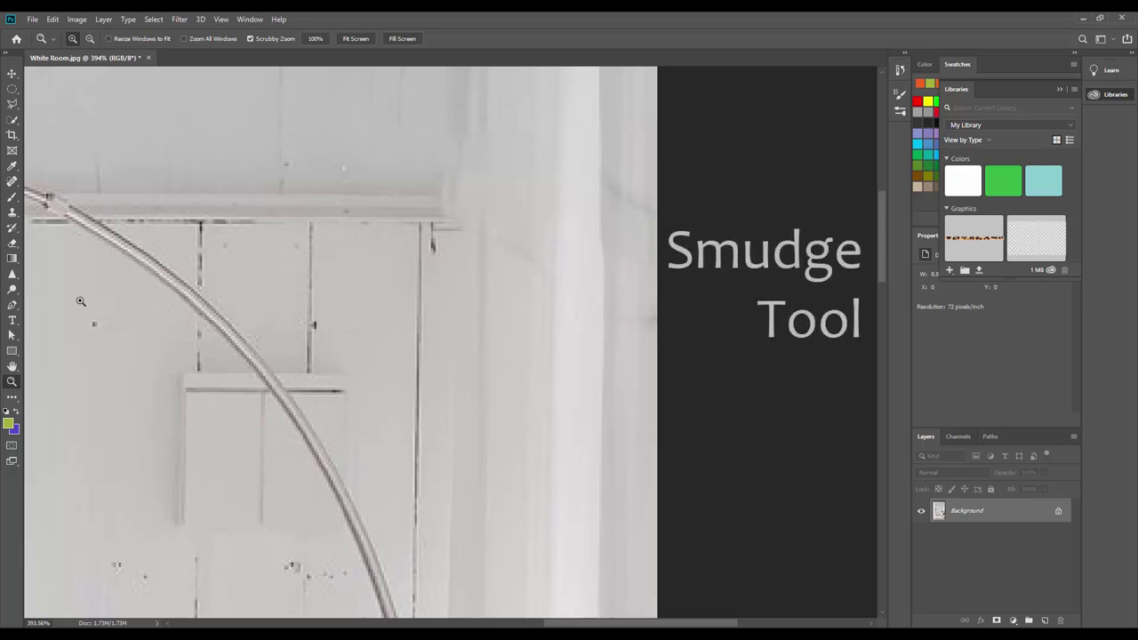
{"action": "left_click", "coordinate": [12, 274]}
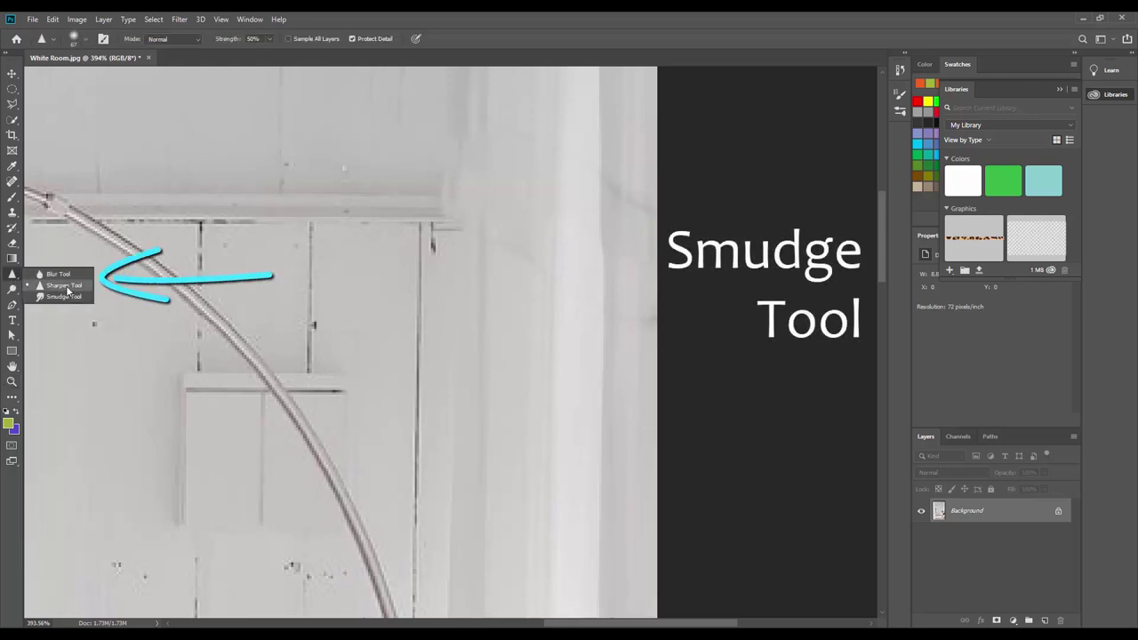
{"action": "left_click", "coordinate": [67, 294]}
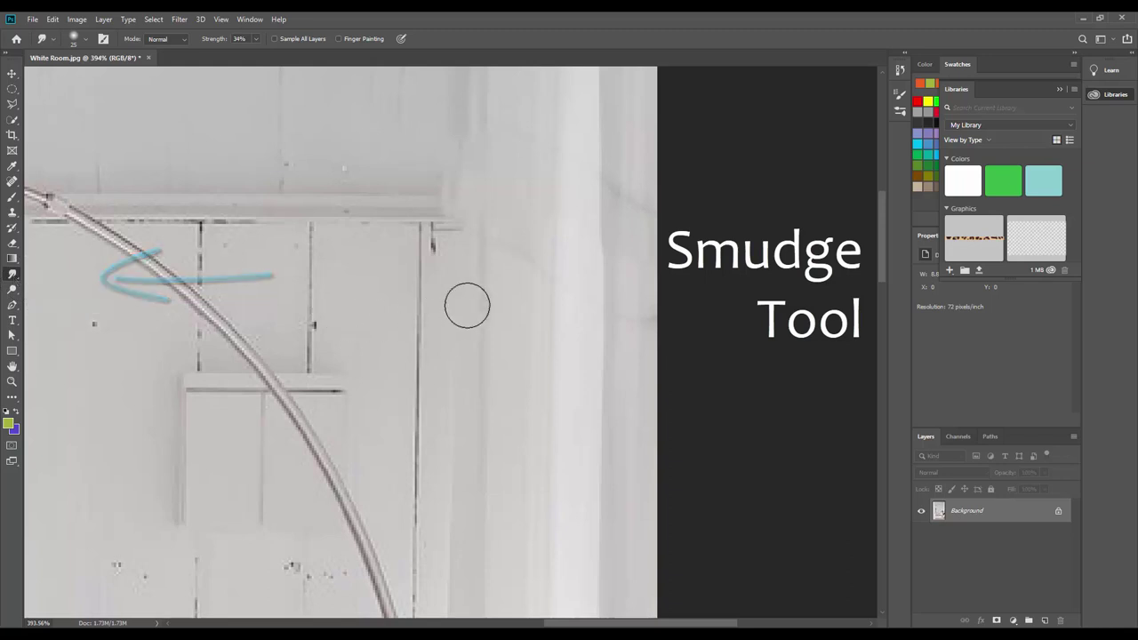
Examine the Smudge tool's brush tip settings and the Dry Media Brushes presets.
{"action": "left_click", "coordinate": [87, 40]}
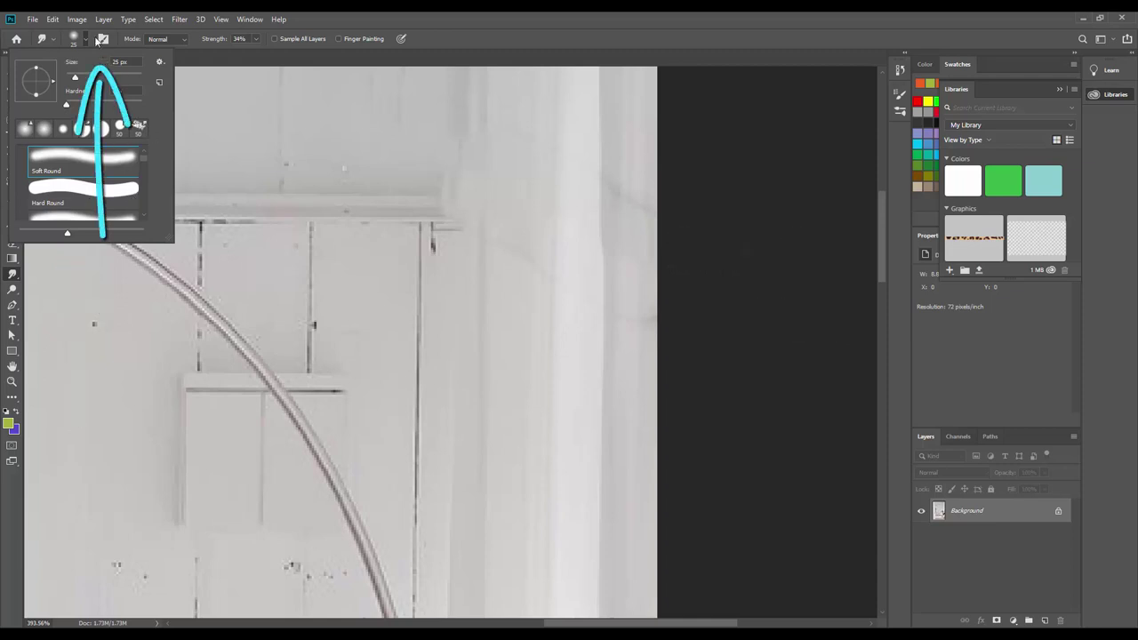
{"action": "left_click", "coordinate": [105, 40]}
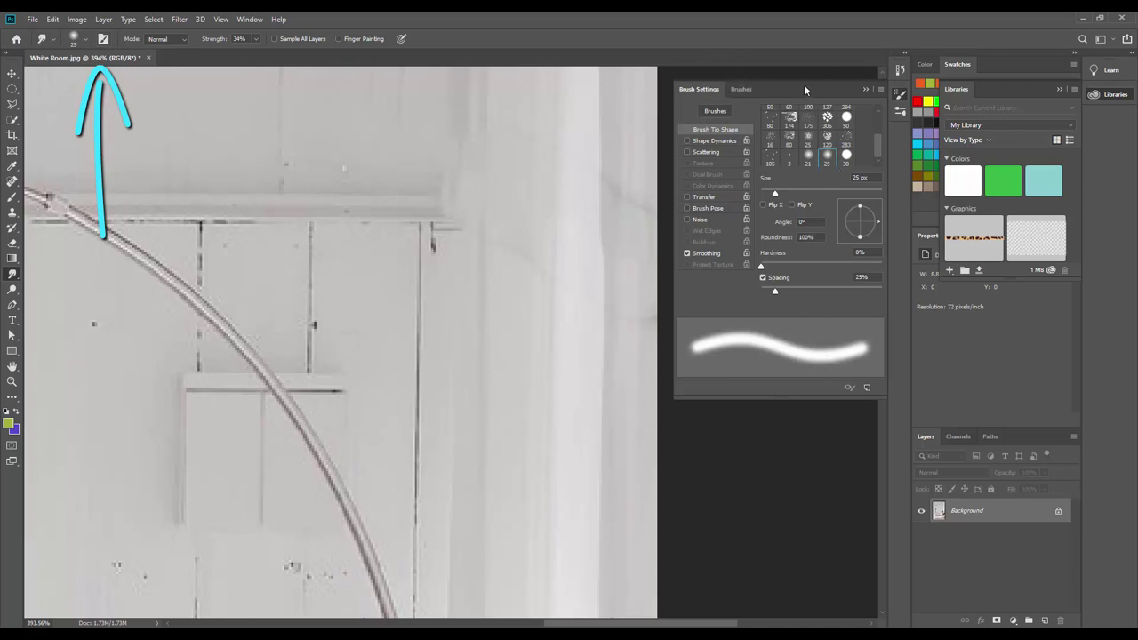
{"action": "left_click", "coordinate": [742, 89]}
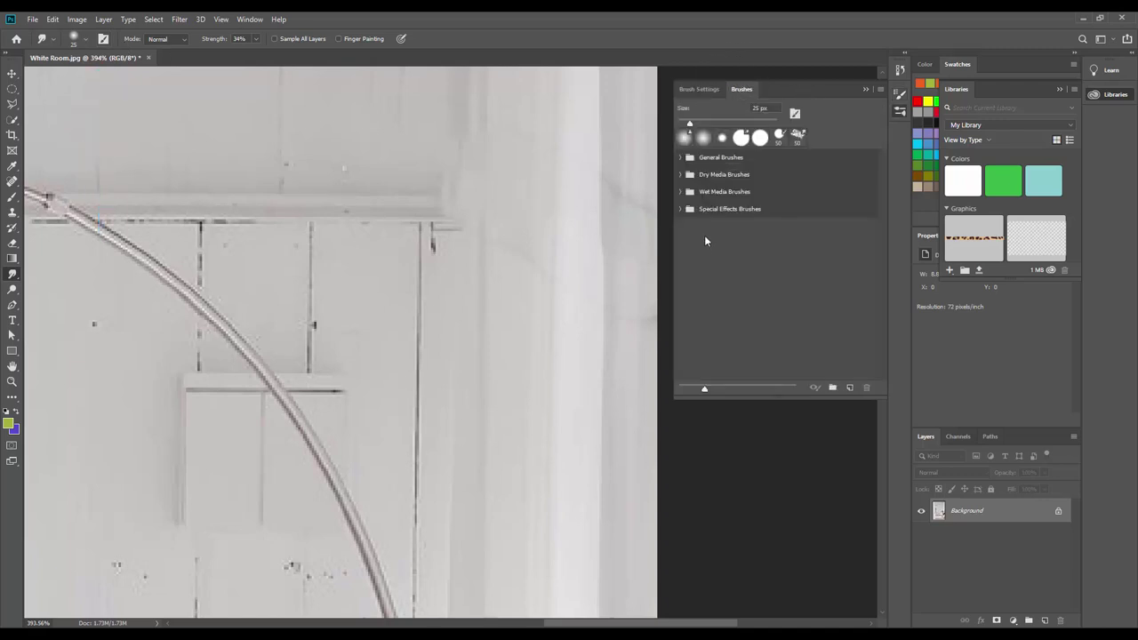
{"action": "left_click", "coordinate": [681, 174]}
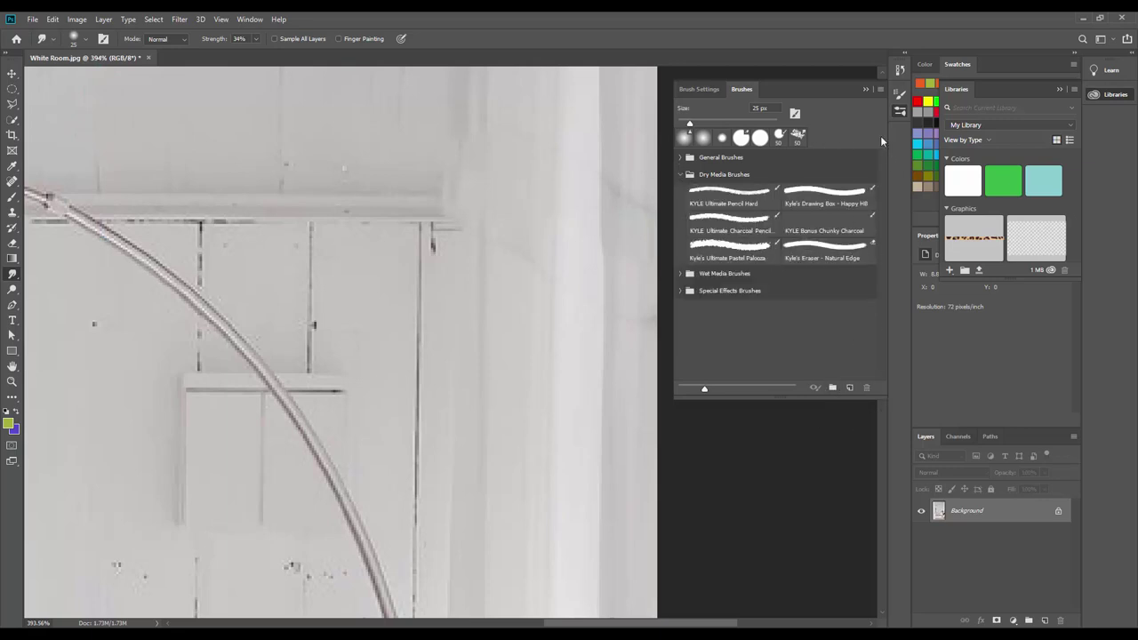
{"action": "left_click", "coordinate": [867, 90]}
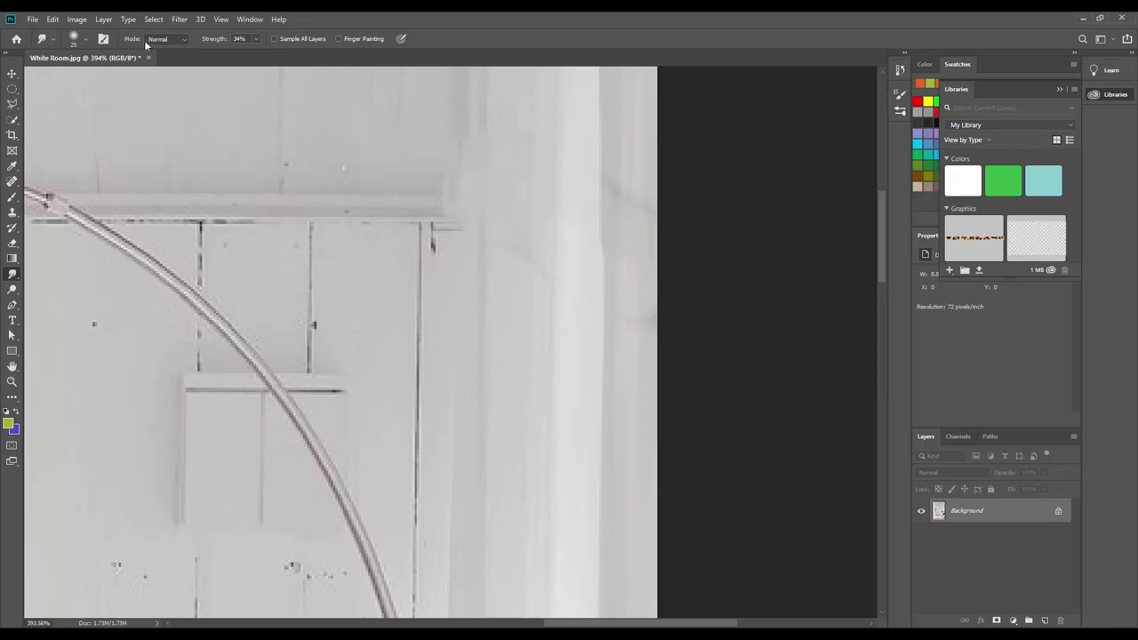
Set the Smudge tool's strength to 100%.
{"action": "left_click", "coordinate": [85, 40]}
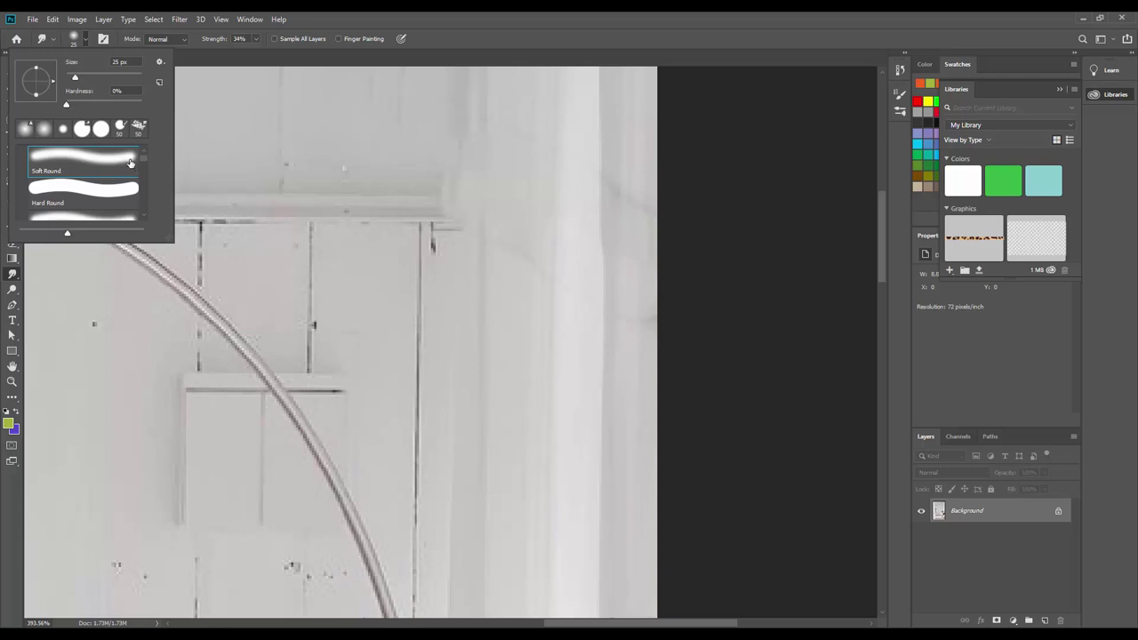
{"action": "left_click", "coordinate": [198, 39]}
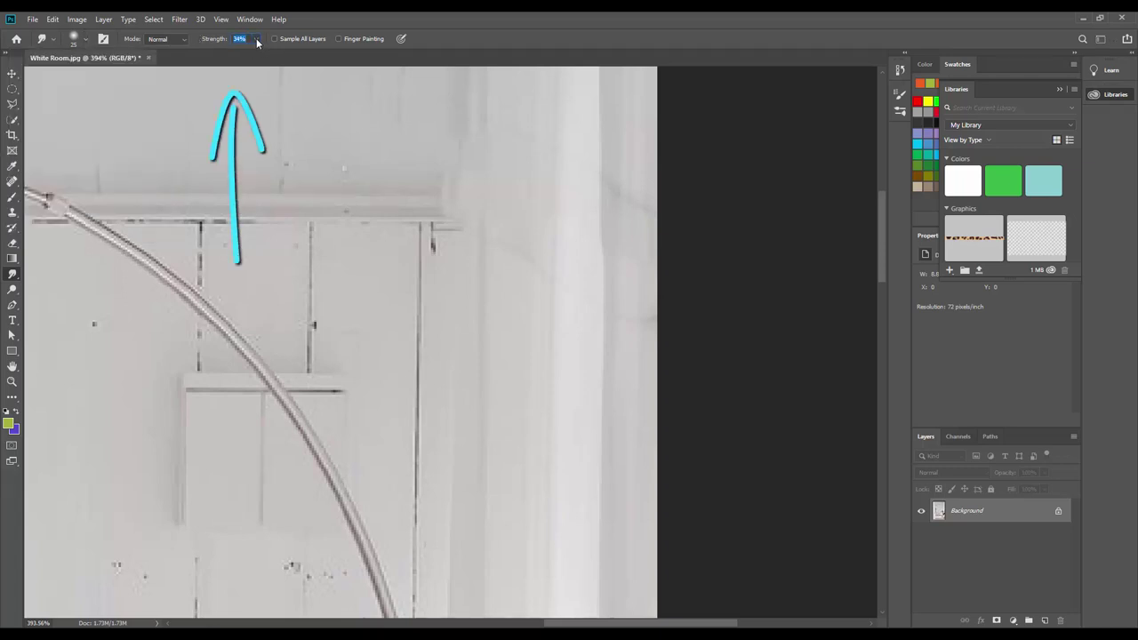
{"action": "left_click_drag", "start_coordinate": [256, 39], "coordinate": [302, 72]}
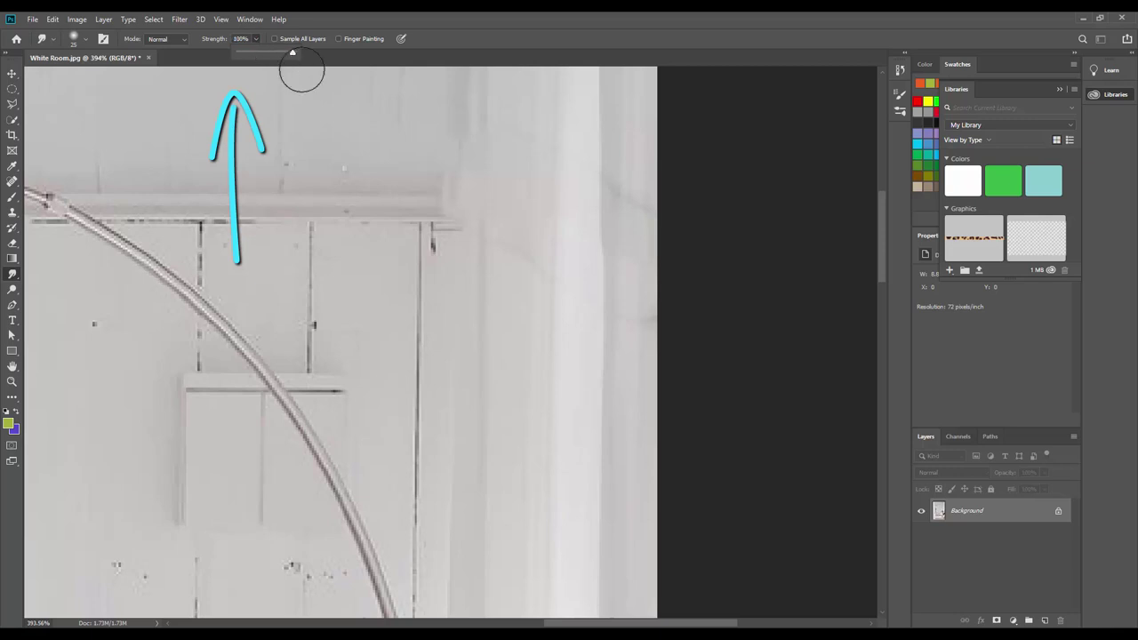
Smudge the curtain folds beside the photo's edge into a wavy shape and undo the smudging.
{"action": "mouse_move", "coordinate": [612, 166]}
{"action": "left_mouse_down"}
{"action": "mouse_move", "coordinate": [604, 439]}
{"action": "mouse_move", "coordinate": [578, 335]}
{"action": "mouse_move", "coordinate": [620, 105]}
{"action": "mouse_move", "coordinate": [581, 246]}
{"action": "mouse_move", "coordinate": [563, 434]}
{"action": "mouse_move", "coordinate": [607, 557]}
{"action": "mouse_move", "coordinate": [623, 486]}
{"action": "mouse_move", "coordinate": [568, 322]}
{"action": "mouse_move", "coordinate": [635, 134]}
{"action": "mouse_move", "coordinate": [599, 427]}
{"action": "mouse_move", "coordinate": [636, 530]}
{"action": "left_mouse_up"}
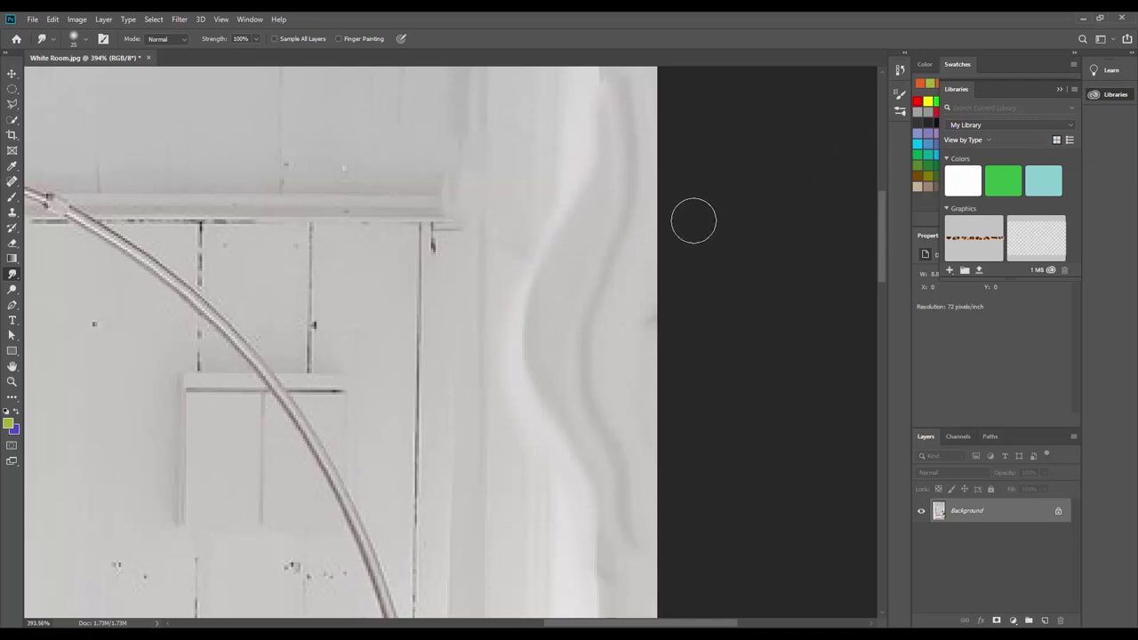
{"action": "key", "text": "ctrl+z"}
{"action": "key", "text": "ctrl+z"}
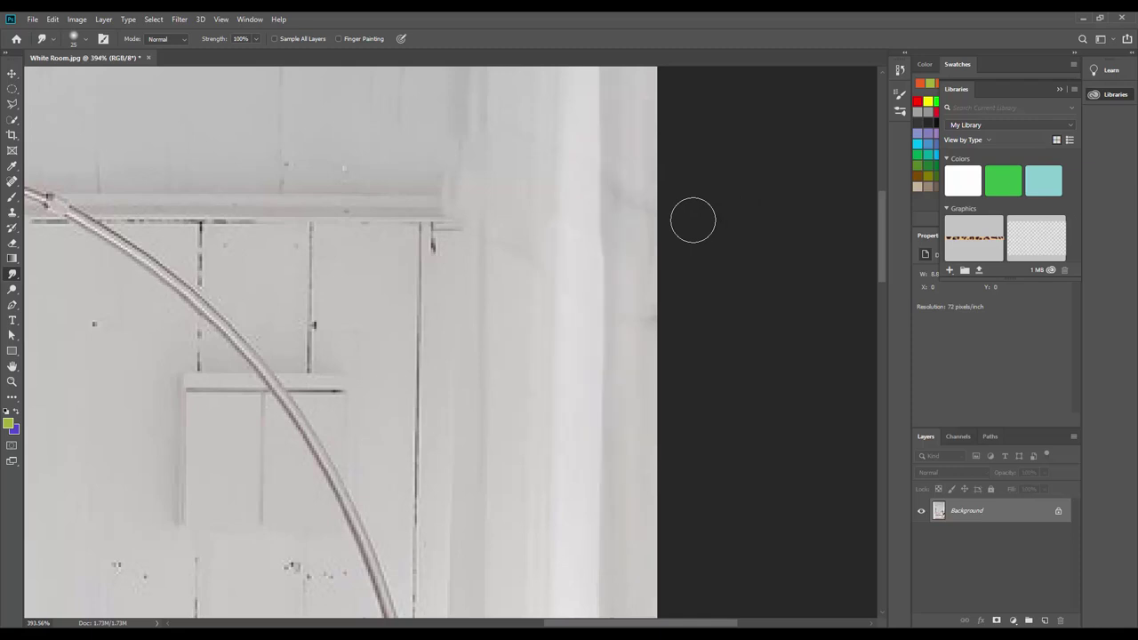
Undo the spot healing that removed the leaf over the curtain and redo it.
{"action": "key", "text": "ctrl+z"}
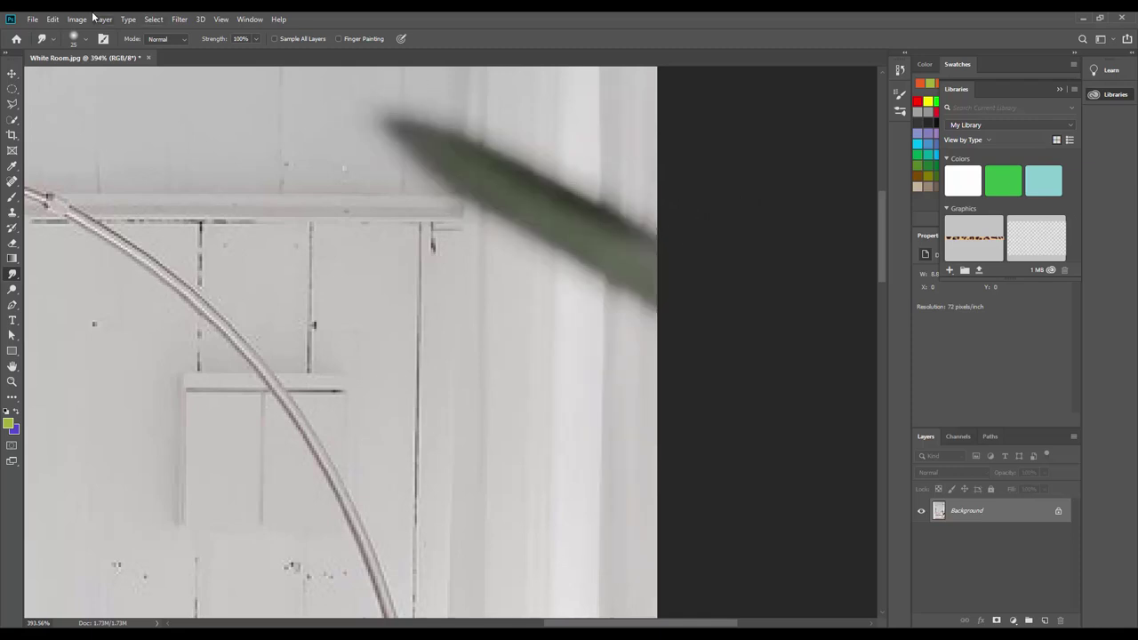
{"action": "left_click", "coordinate": [55, 19]}
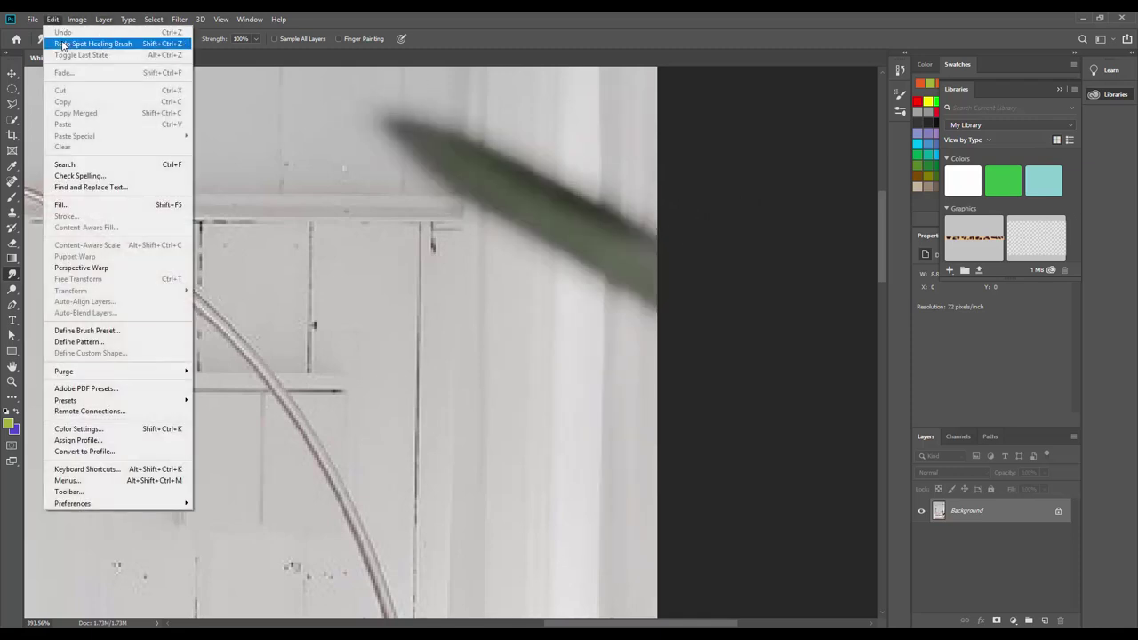
{"action": "left_click", "coordinate": [62, 43]}
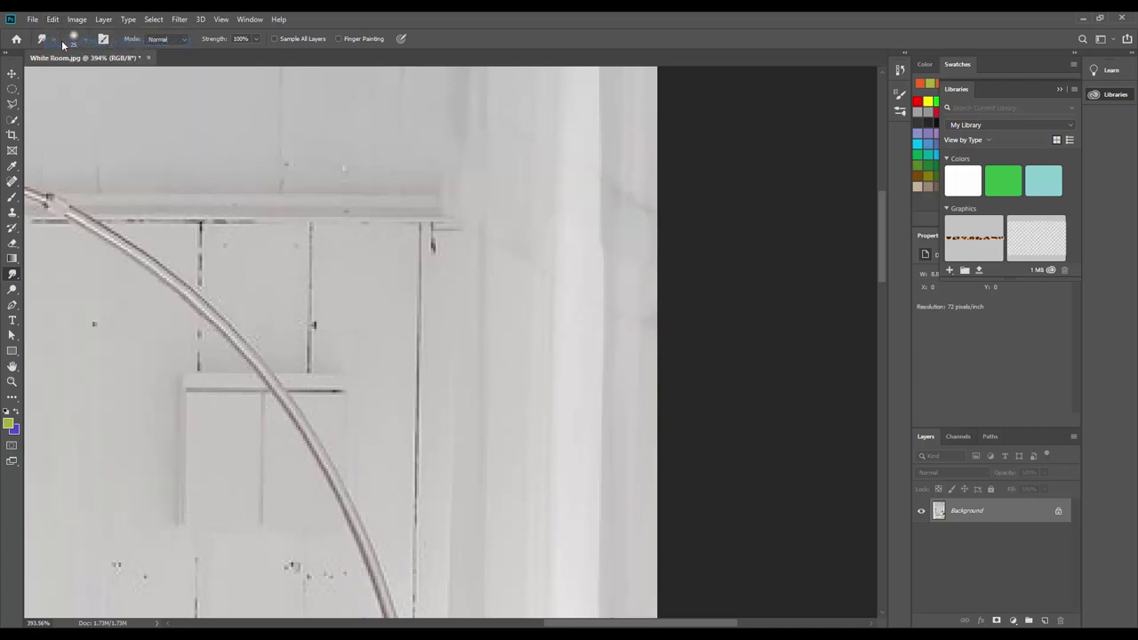
Set the Smudge strength to 46% and smooth the faint marks on the curtain beside the photo's edge.
{"action": "left_click", "coordinate": [256, 39]}
{"action": "left_click_drag", "start_coordinate": [254, 50], "coordinate": [234, 53]}
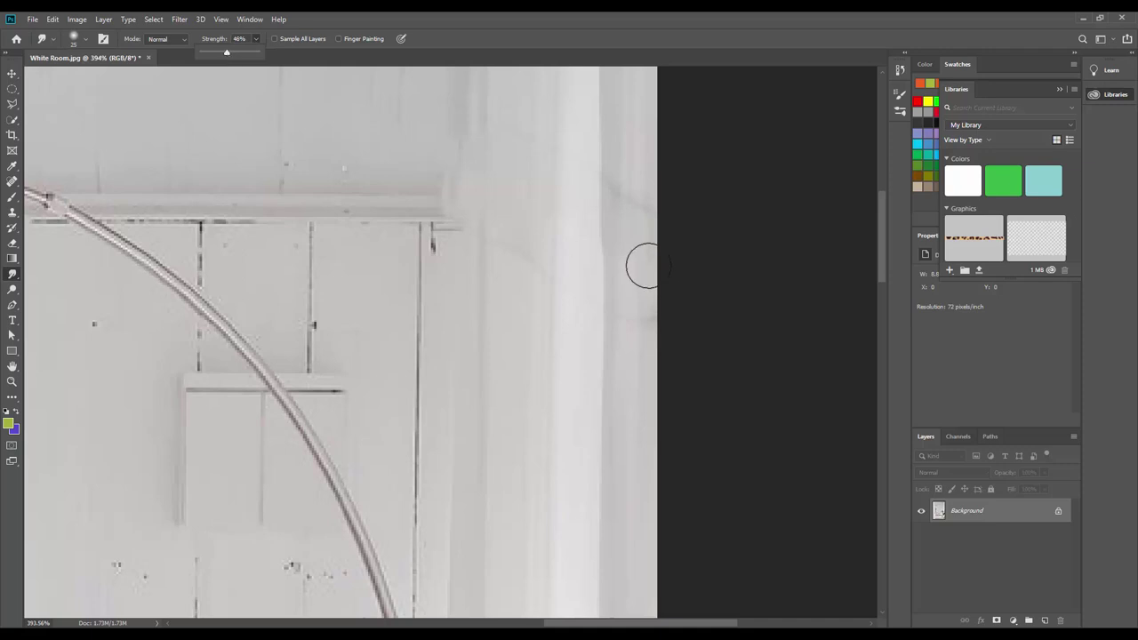
{"action": "left_click", "coordinate": [617, 161]}
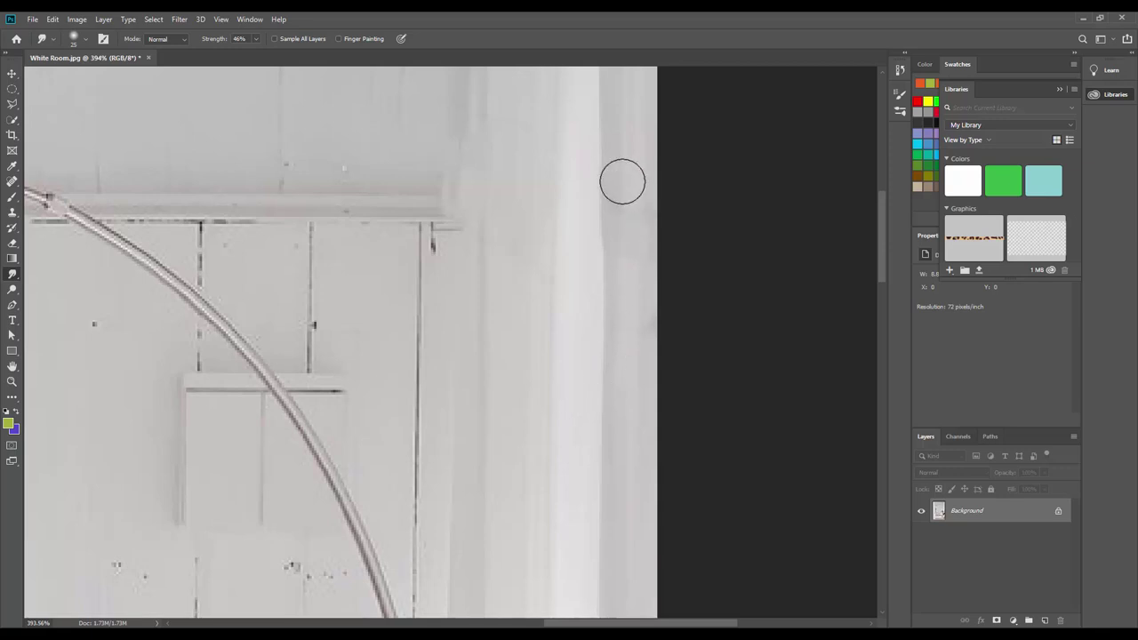
Smudge away the small dark specks on the white wall panels around the lamp's arched arm.
{"action": "left_click_drag", "start_coordinate": [344, 168], "coordinate": [371, 186]}
{"action": "left_click_drag", "start_coordinate": [101, 318], "coordinate": [96, 327]}
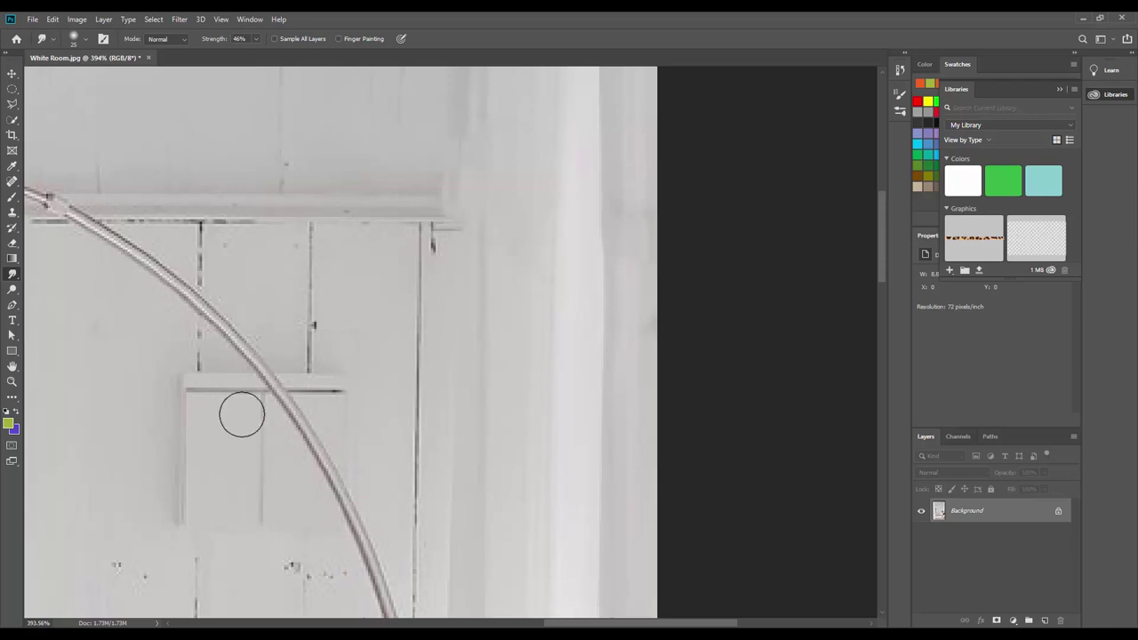
{"action": "mouse_move", "coordinate": [105, 580]}
{"action": "left_mouse_down"}
{"action": "mouse_move", "coordinate": [121, 564]}
{"action": "mouse_move", "coordinate": [132, 581]}
{"action": "mouse_move", "coordinate": [143, 572]}
{"action": "mouse_move", "coordinate": [119, 575]}
{"action": "left_mouse_up"}
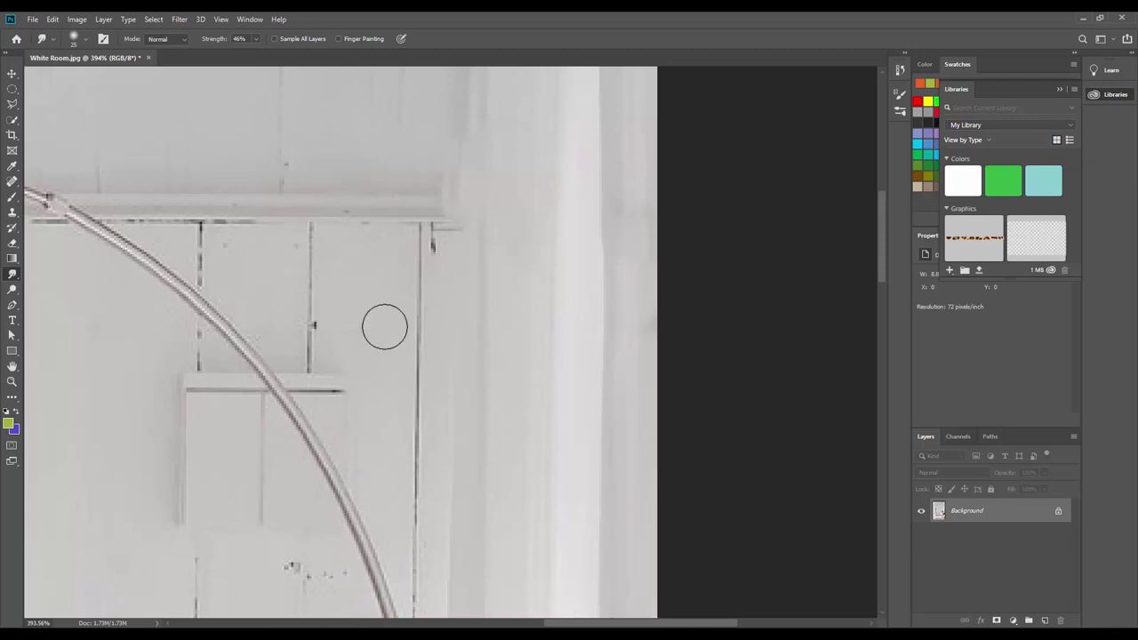
{"action": "mouse_move", "coordinate": [279, 256]}
{"action": "left_mouse_down"}
{"action": "mouse_move", "coordinate": [237, 249]}
{"action": "mouse_move", "coordinate": [249, 254]}
{"action": "left_mouse_up"}
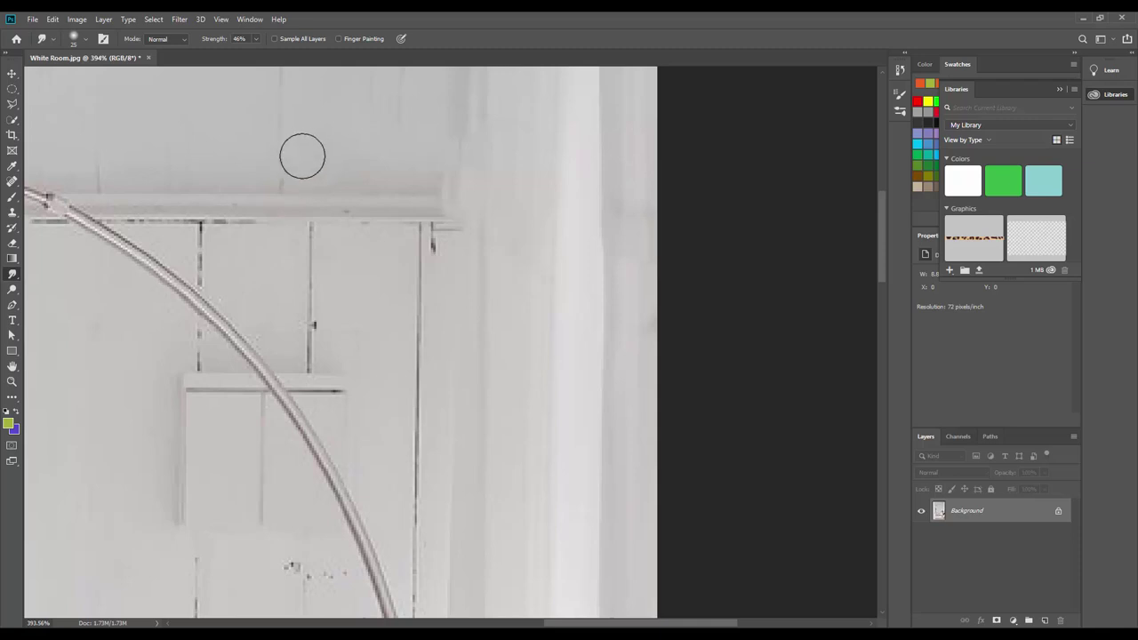
{"action": "mouse_move", "coordinate": [329, 589]}
{"action": "left_mouse_down"}
{"action": "mouse_move", "coordinate": [330, 559]}
{"action": "mouse_move", "coordinate": [325, 569]}
{"action": "mouse_move", "coordinate": [271, 562]}
{"action": "mouse_move", "coordinate": [281, 572]}
{"action": "left_mouse_up"}
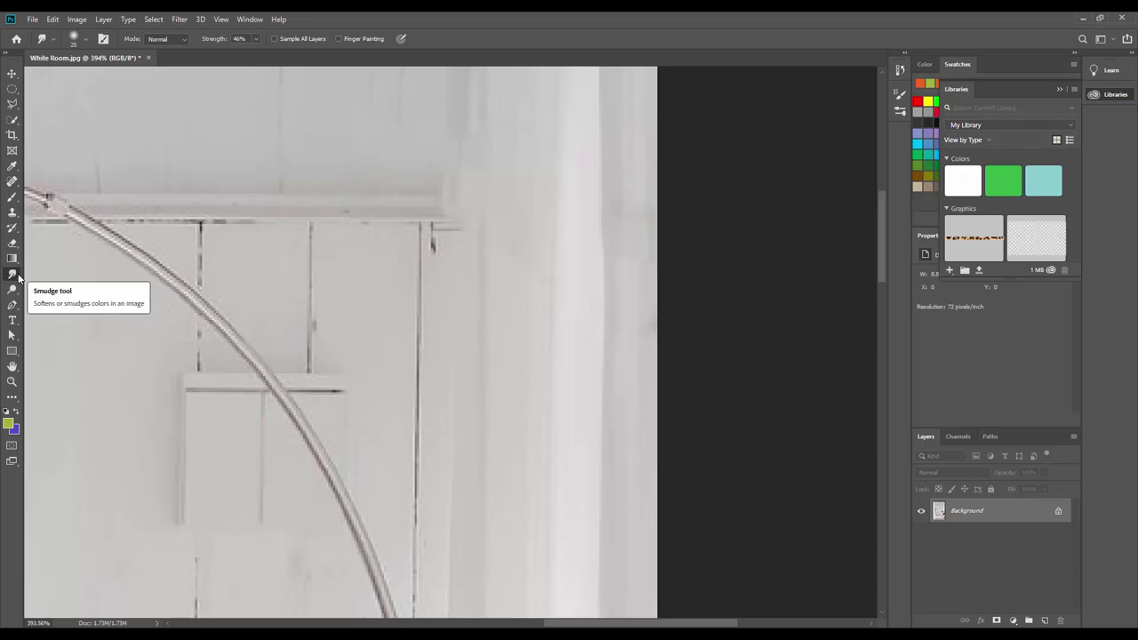
Remove the vertical panel groove above the small wall frame using a 13 px Spot Healing Brush.
{"action": "left_click", "coordinate": [11, 183]}
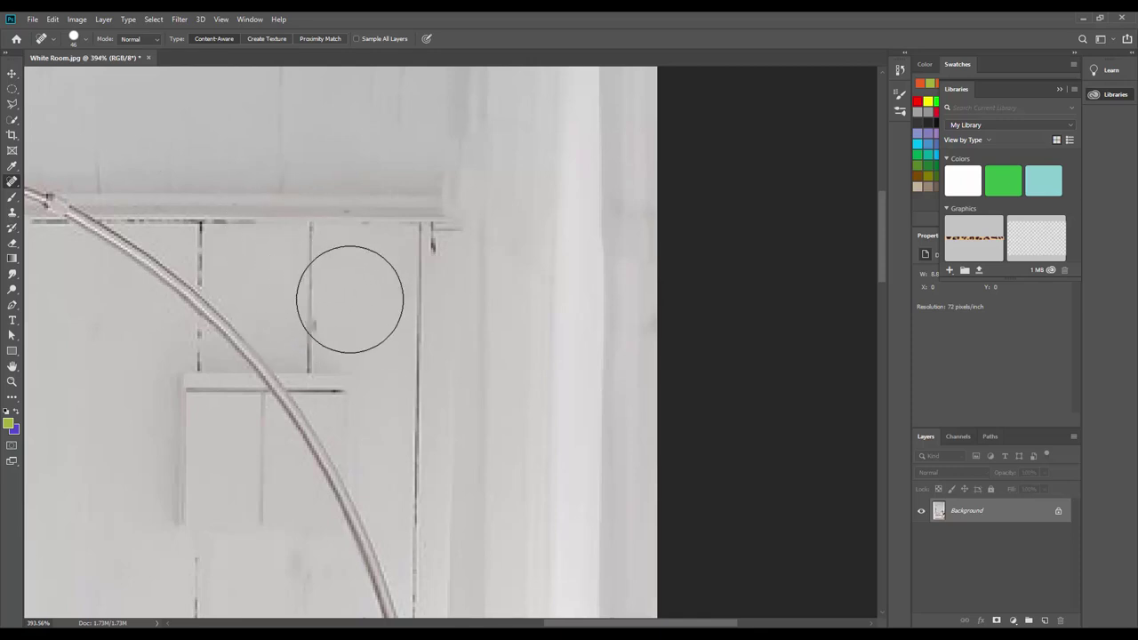
{"action": "left_click", "coordinate": [84, 41]}
{"action": "left_click_drag", "start_coordinate": [44, 75], "coordinate": [28, 78]}
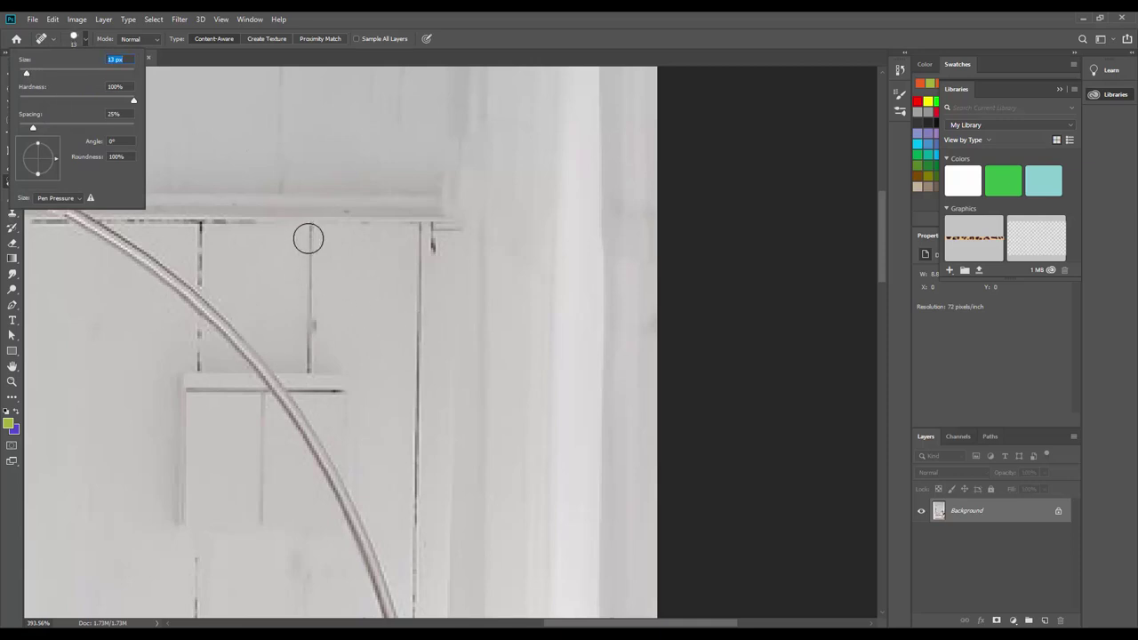
{"action": "left_click_drag", "start_coordinate": [308, 239], "coordinate": [310, 361]}
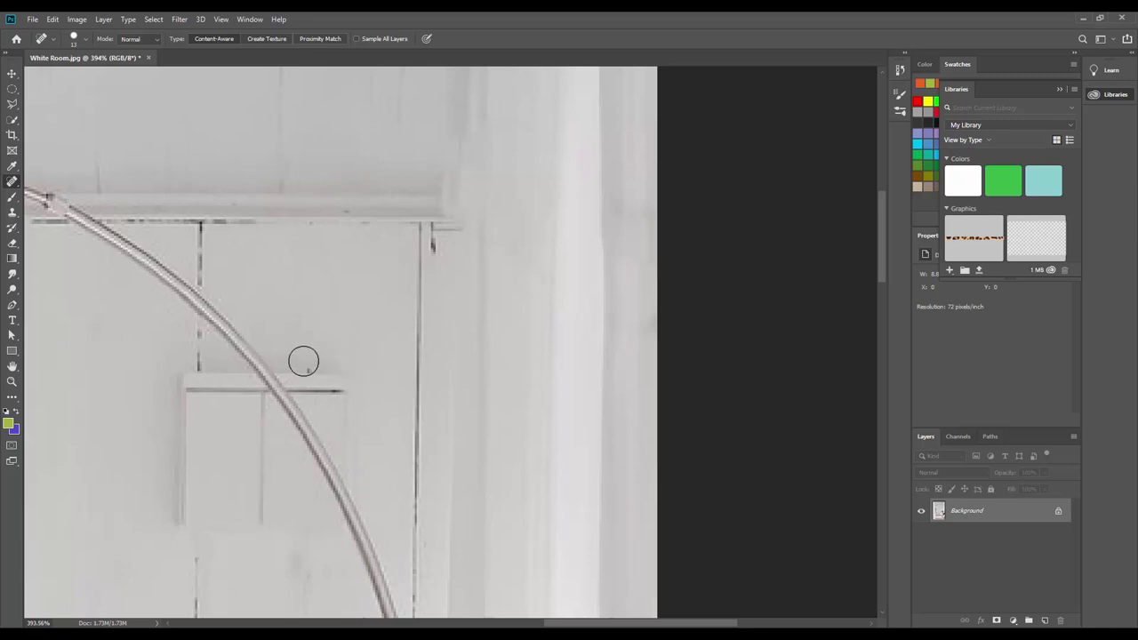
{"action": "left_click", "coordinate": [306, 359]}
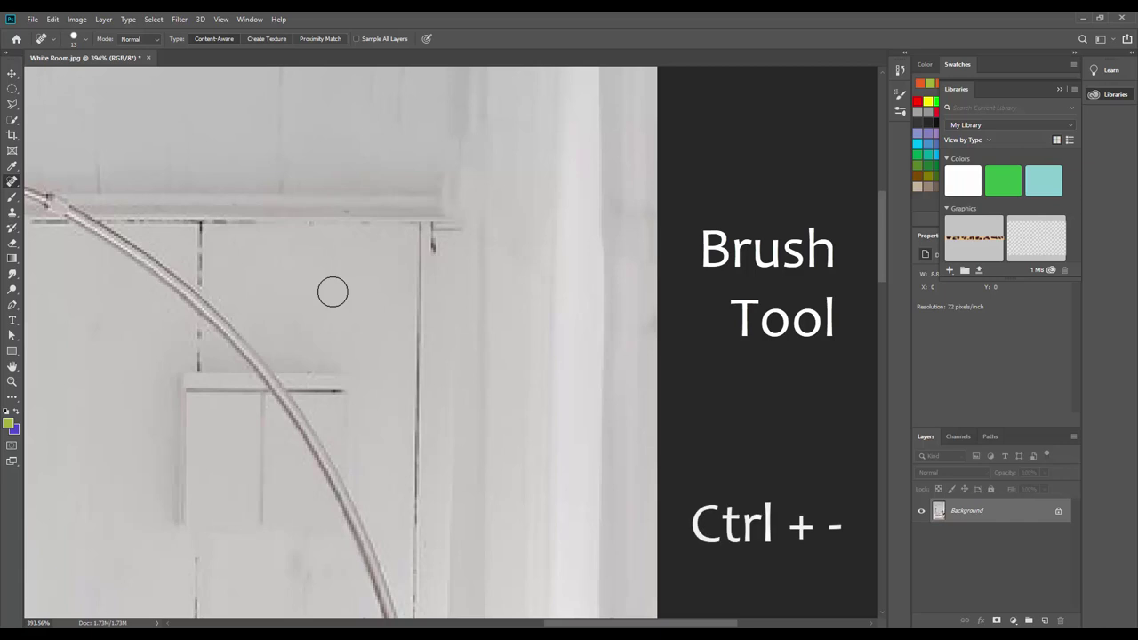
Activate the Brush tool for painting on the whole photo.
{"action": "key", "text": "ctrl+minus"}
{"action": "key", "text": "ctrl+minus"}
{"action": "key", "text": "ctrl+minus"}
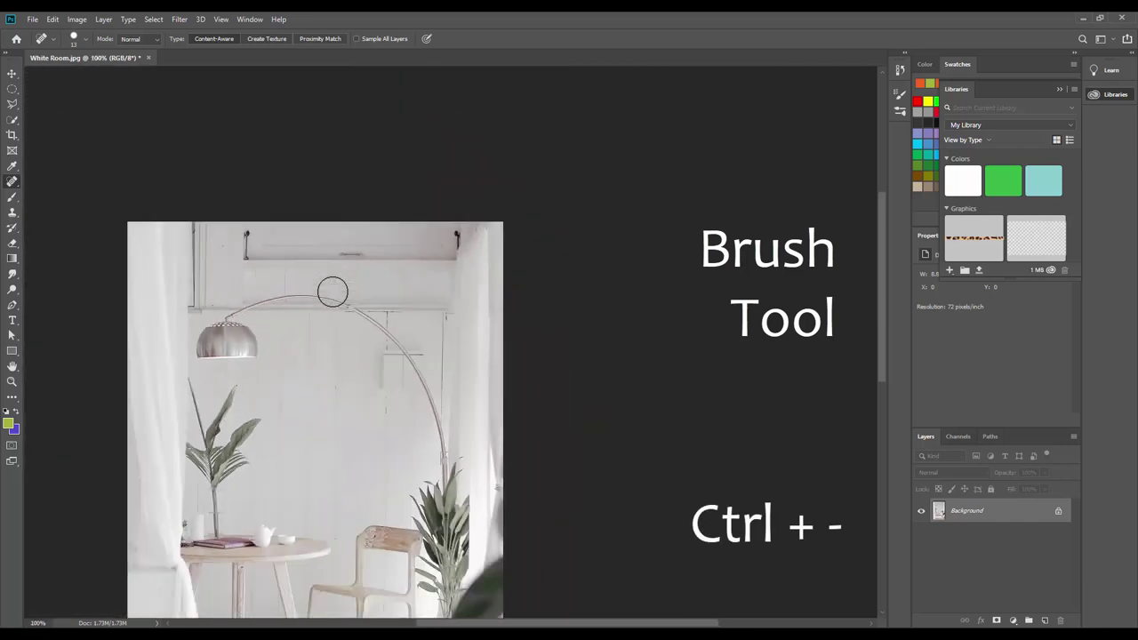
{"action": "key", "text": "ctrl+minus"}
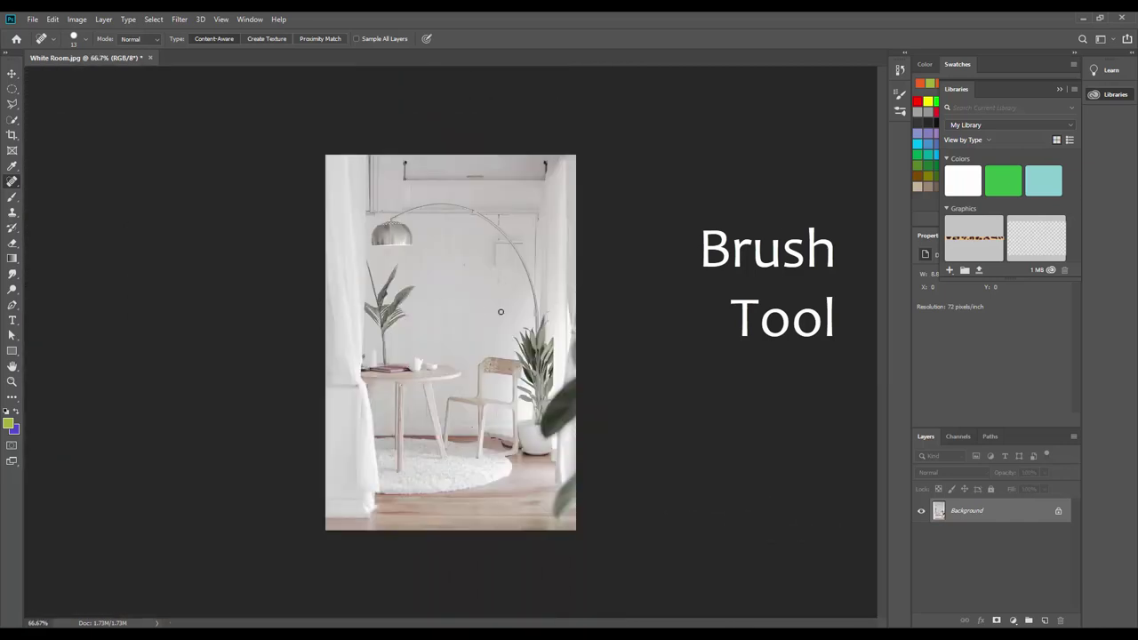
{"action": "left_click", "coordinate": [10, 202]}
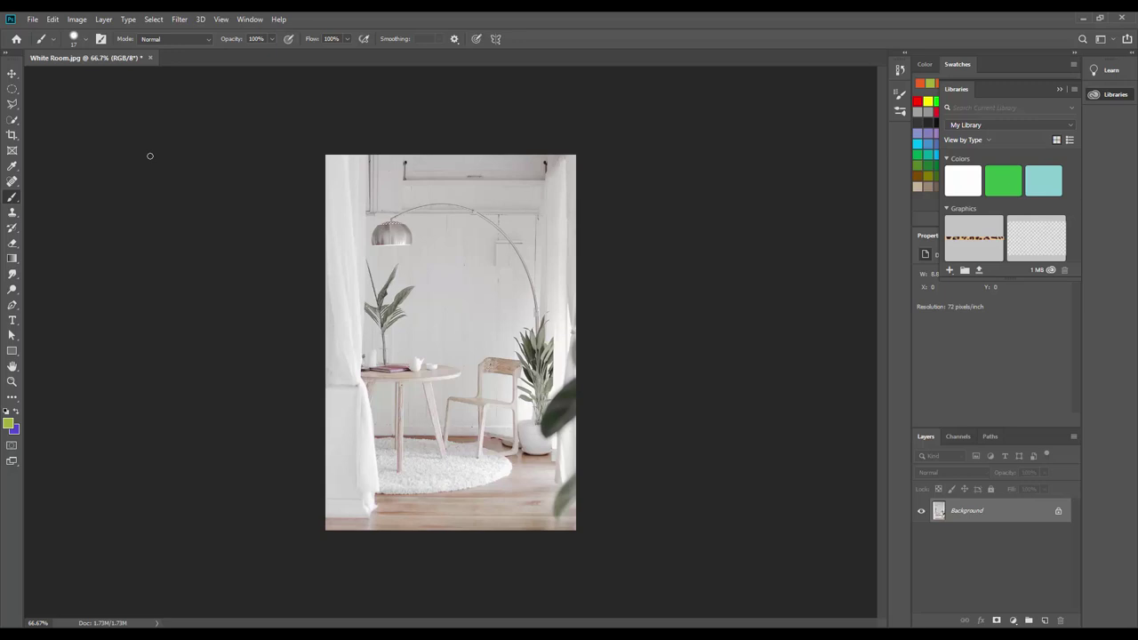
Set the foreground color to black (000000) for the Brush tool.
{"action": "left_click", "coordinate": [8, 423]}
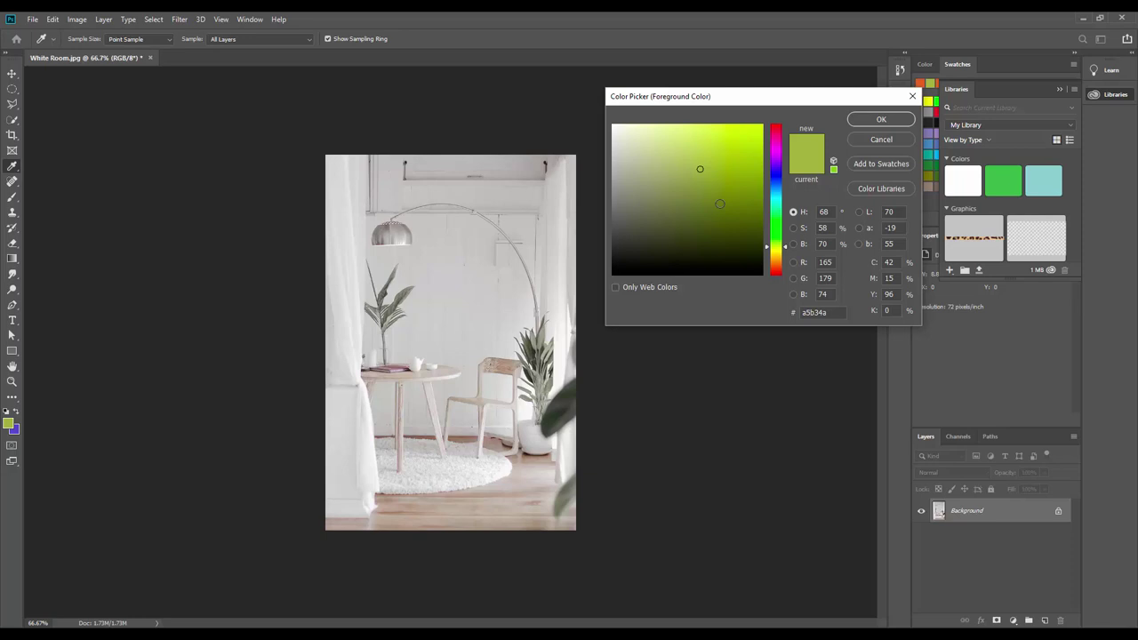
{"action": "left_click", "coordinate": [804, 312]}
{"action": "type", "text": "161902"}
{"action": "left_click_drag", "start_coordinate": [755, 263], "coordinate": [764, 277]}
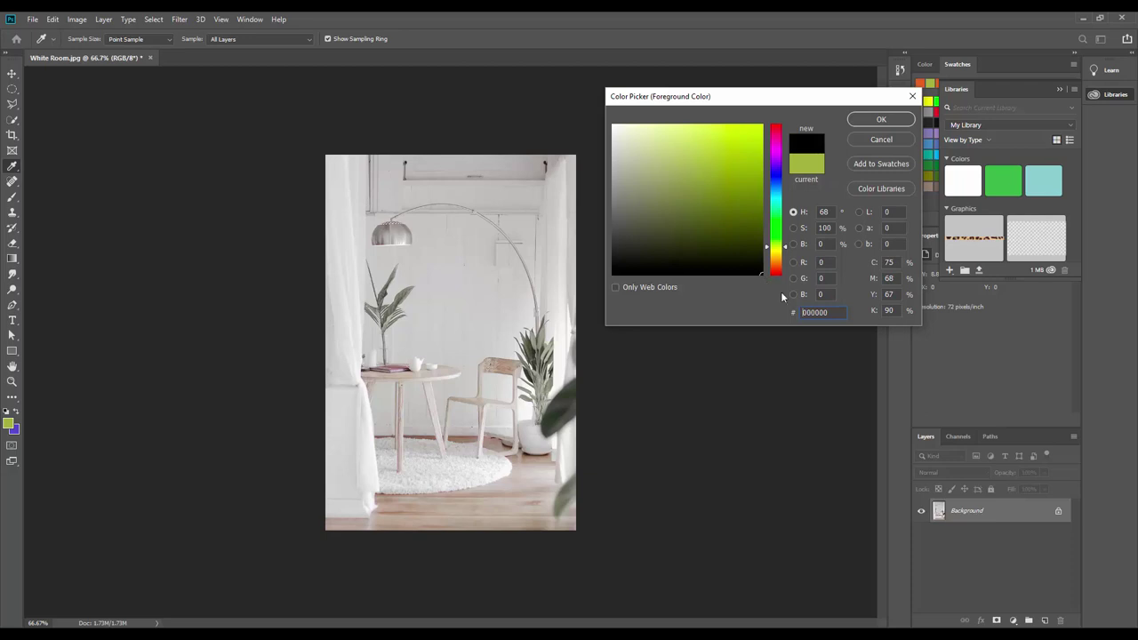
{"action": "left_click", "coordinate": [824, 262]}
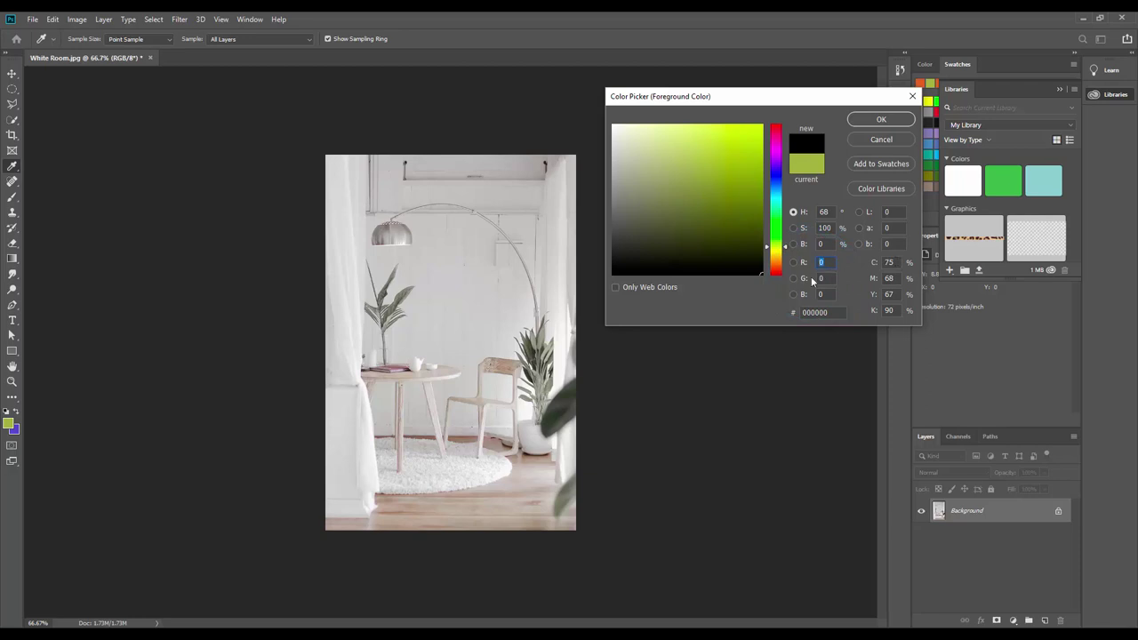
{"action": "left_click_drag", "start_coordinate": [760, 274], "coordinate": [576, 78]}
{"action": "left_click_drag", "start_coordinate": [738, 222], "coordinate": [765, 277]}
{"action": "left_click", "coordinate": [880, 121]}
{"action": "key", "text": "b"}
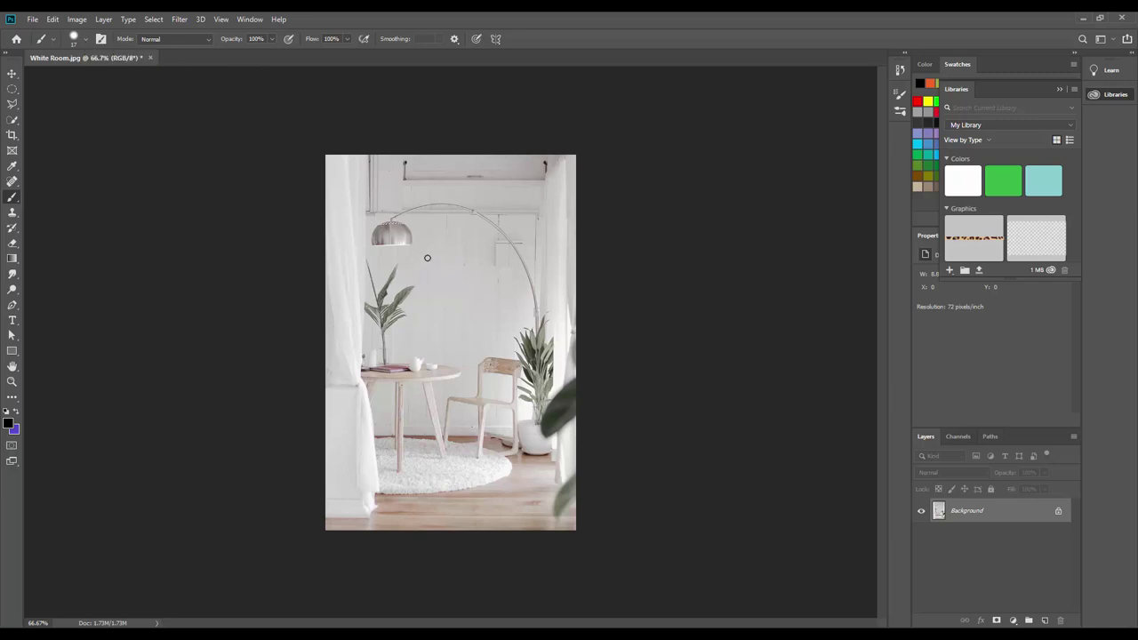
Handwrite "JOKER WAS HERE" in black on three lines across the white wall with the 17 px brush.
{"action": "mouse_move", "coordinate": [431, 245]}
{"action": "left_mouse_down"}
{"action": "mouse_move", "coordinate": [401, 272]}
{"action": "mouse_move", "coordinate": [458, 228]}
{"action": "mouse_move", "coordinate": [455, 260]}
{"action": "mouse_move", "coordinate": [447, 246]}
{"action": "mouse_move", "coordinate": [494, 283]}
{"action": "left_mouse_up"}
{"action": "mouse_move", "coordinate": [501, 240]}
{"action": "left_mouse_down"}
{"action": "mouse_move", "coordinate": [491, 258]}
{"action": "mouse_move", "coordinate": [532, 228]}
{"action": "left_mouse_up"}
{"action": "mouse_move", "coordinate": [424, 285]}
{"action": "left_mouse_down"}
{"action": "mouse_move", "coordinate": [426, 297]}
{"action": "mouse_move", "coordinate": [475, 268]}
{"action": "mouse_move", "coordinate": [485, 308]}
{"action": "mouse_move", "coordinate": [500, 279]}
{"action": "mouse_move", "coordinate": [489, 301]}
{"action": "left_mouse_up"}
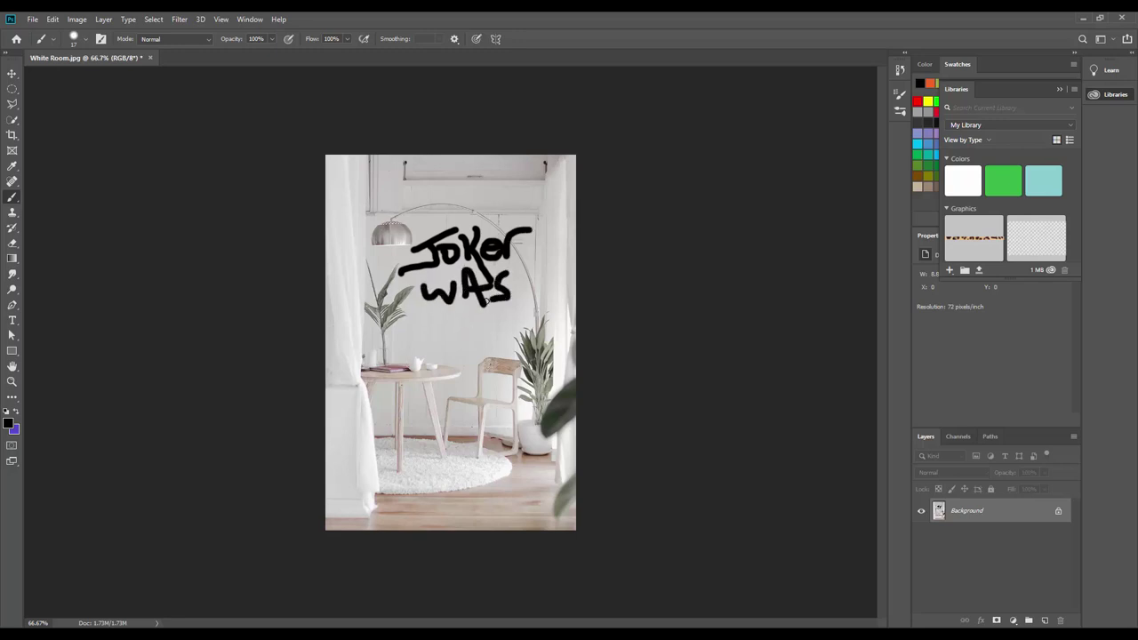
{"action": "mouse_move", "coordinate": [412, 323]}
{"action": "left_mouse_down"}
{"action": "mouse_move", "coordinate": [420, 354]}
{"action": "mouse_move", "coordinate": [436, 353]}
{"action": "mouse_move", "coordinate": [462, 326]}
{"action": "mouse_move", "coordinate": [453, 346]}
{"action": "mouse_move", "coordinate": [469, 343]}
{"action": "mouse_move", "coordinate": [478, 311]}
{"action": "mouse_move", "coordinate": [475, 348]}
{"action": "mouse_move", "coordinate": [480, 329]}
{"action": "mouse_move", "coordinate": [501, 349]}
{"action": "mouse_move", "coordinate": [520, 315]}
{"action": "mouse_move", "coordinate": [516, 345]}
{"action": "left_mouse_up"}
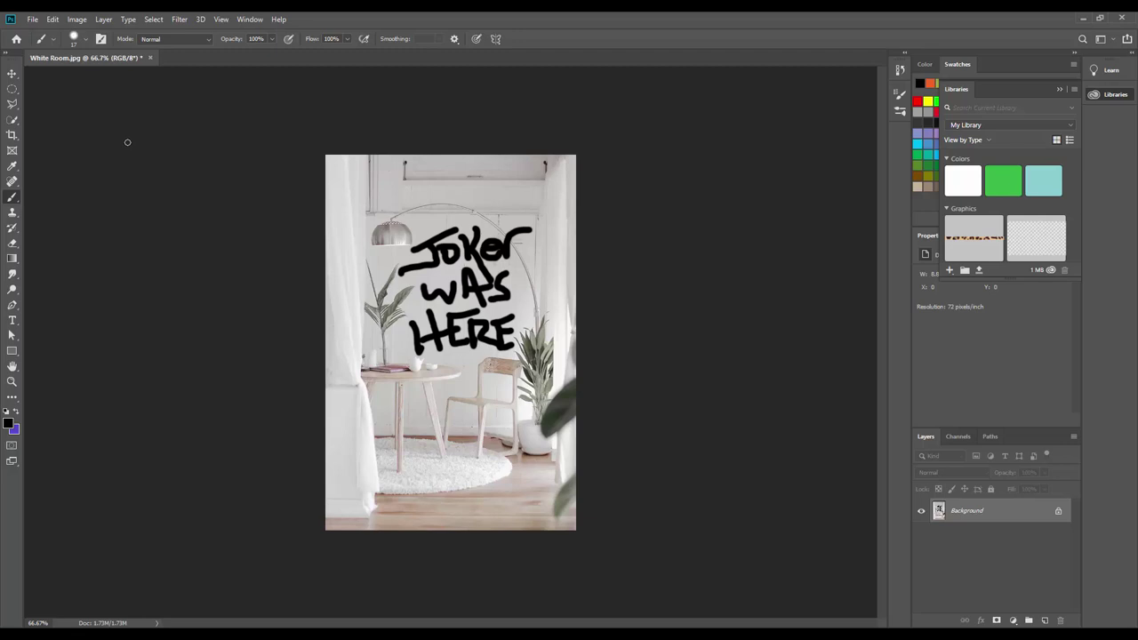
Smear the lettering and room with Kyle's Impressionist Blender 1 at 127 px and Kyle's Paintbox - Wet Blender at 50 px.
{"action": "left_click", "coordinate": [101, 39]}
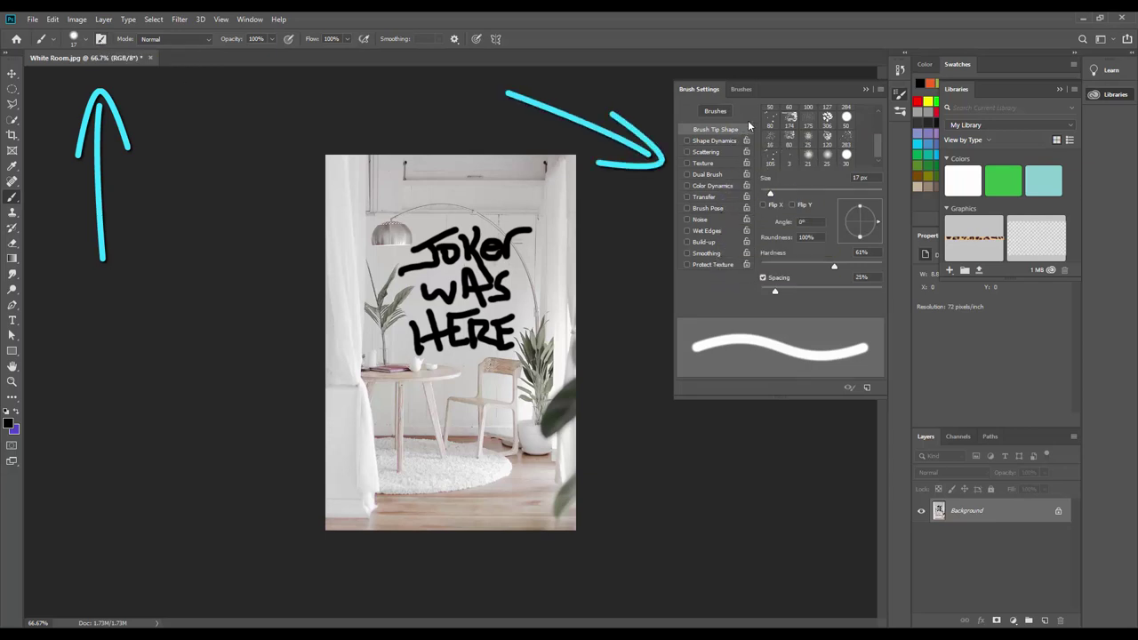
{"action": "left_click", "coordinate": [741, 89]}
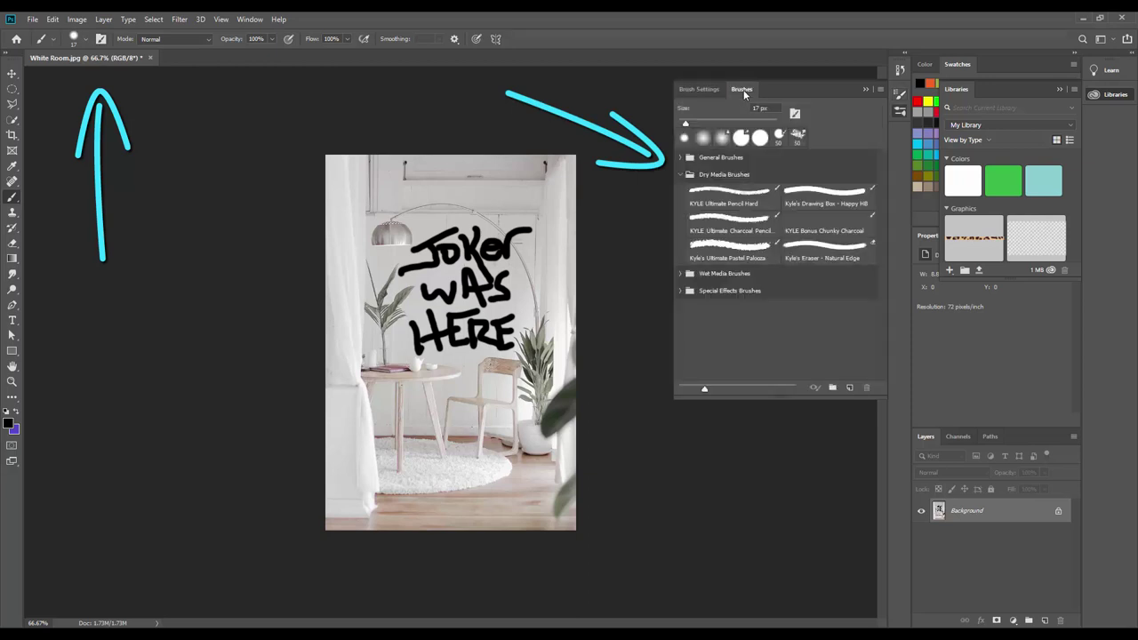
{"action": "left_click", "coordinate": [680, 273]}
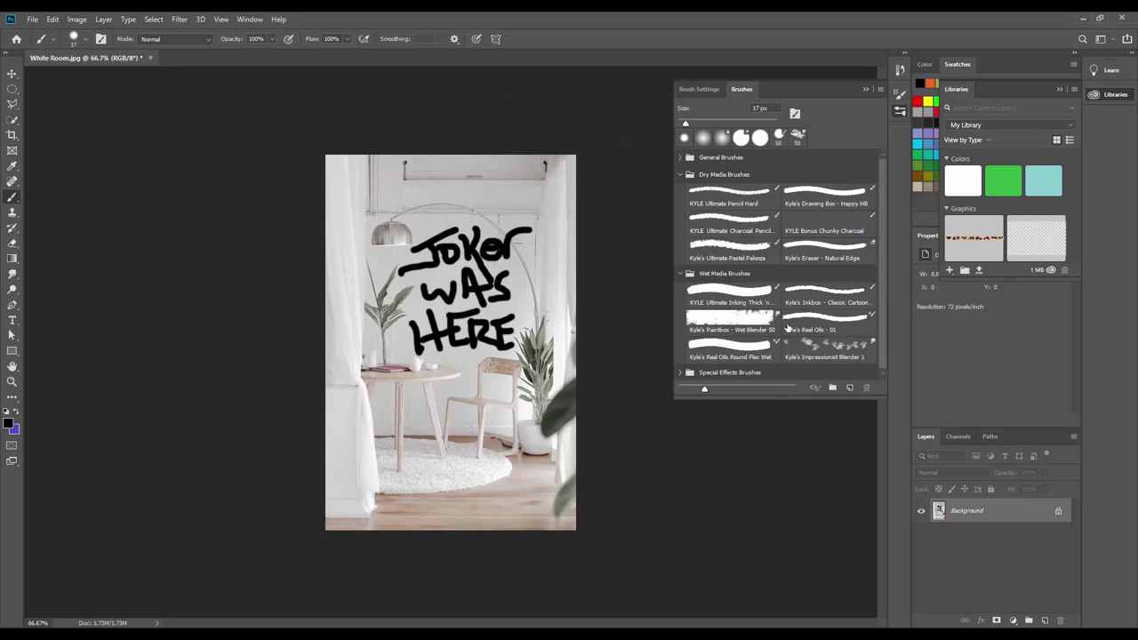
{"action": "left_click", "coordinate": [841, 350]}
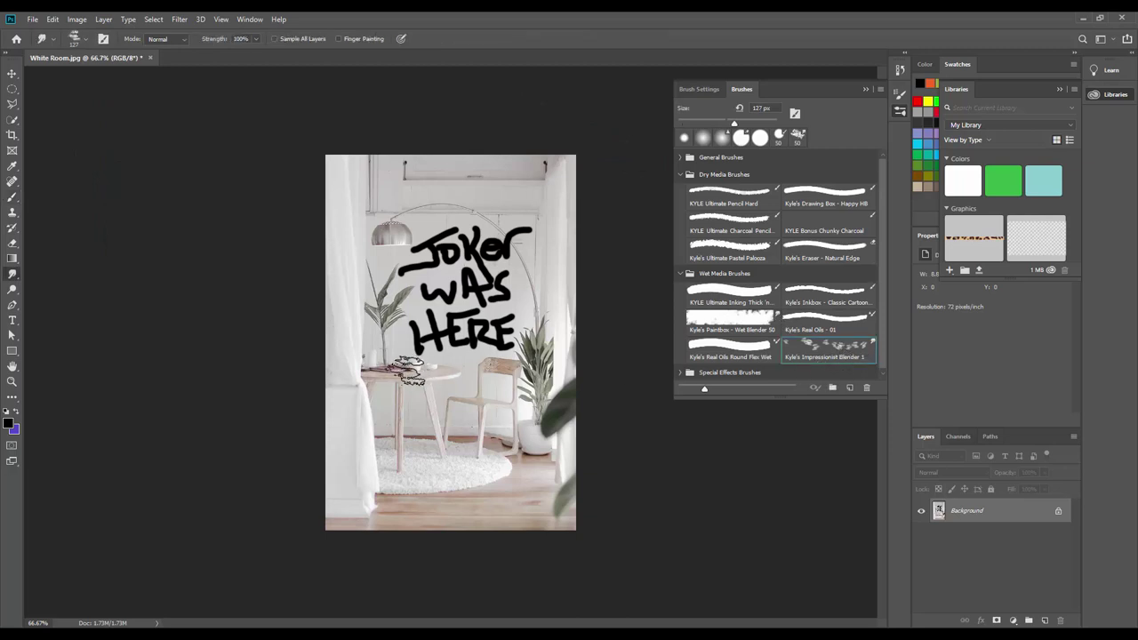
{"action": "mouse_move", "coordinate": [466, 443]}
{"action": "left_mouse_down"}
{"action": "mouse_move", "coordinate": [370, 455]}
{"action": "mouse_move", "coordinate": [402, 477]}
{"action": "mouse_move", "coordinate": [465, 466]}
{"action": "mouse_move", "coordinate": [499, 440]}
{"action": "mouse_move", "coordinate": [517, 391]}
{"action": "mouse_move", "coordinate": [521, 336]}
{"action": "mouse_move", "coordinate": [497, 255]}
{"action": "mouse_move", "coordinate": [486, 233]}
{"action": "mouse_move", "coordinate": [419, 193]}
{"action": "left_mouse_up"}
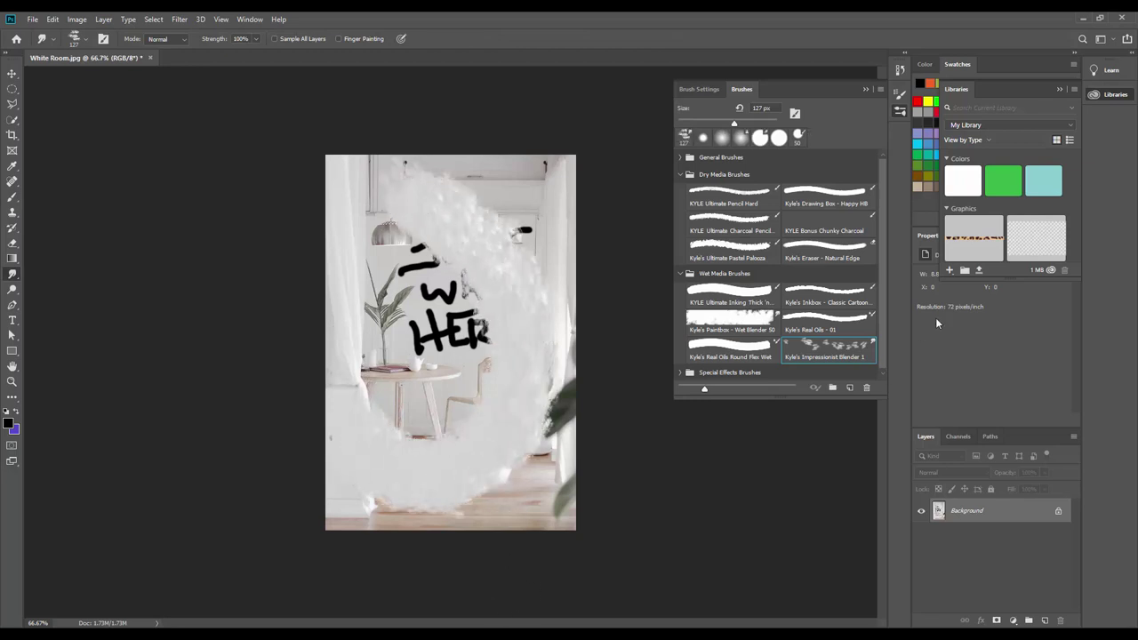
{"action": "left_click", "coordinate": [731, 318]}
{"action": "mouse_move", "coordinate": [392, 293]}
{"action": "left_mouse_down"}
{"action": "mouse_move", "coordinate": [386, 400]}
{"action": "mouse_move", "coordinate": [537, 388]}
{"action": "mouse_move", "coordinate": [559, 312]}
{"action": "mouse_move", "coordinate": [520, 214]}
{"action": "left_mouse_up"}
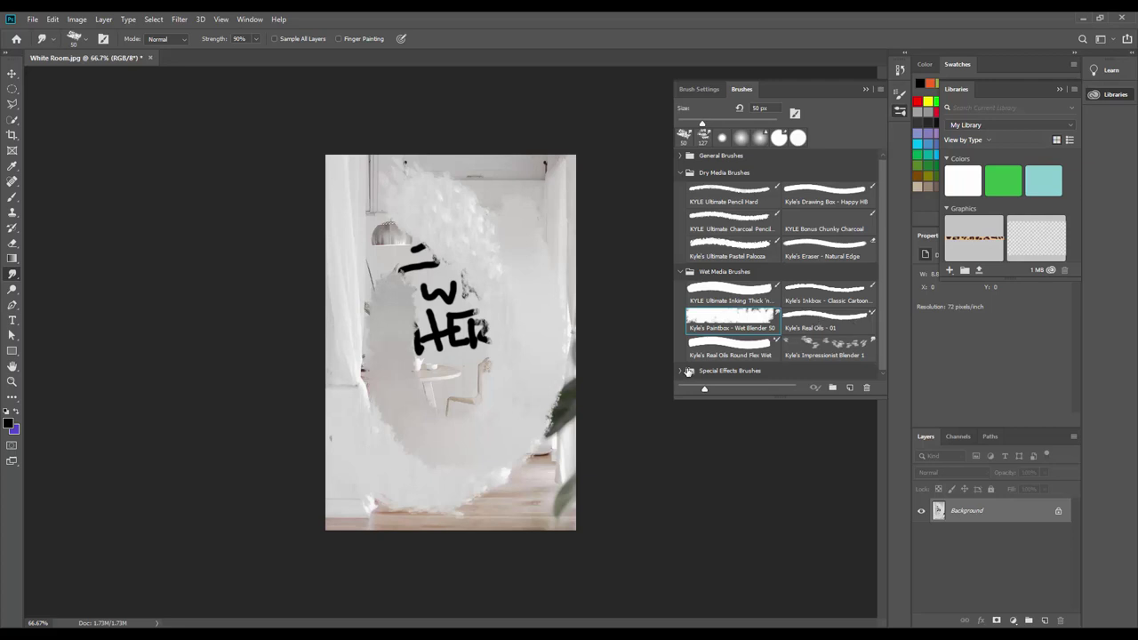
Paint a large black C-shaped stroke over the photo with the Special Effects preset Kyle's Screentones 35 at 50 px.
{"action": "scroll", "coordinate": [814, 325], "scroll_direction": "down", "scroll_amount": 1}
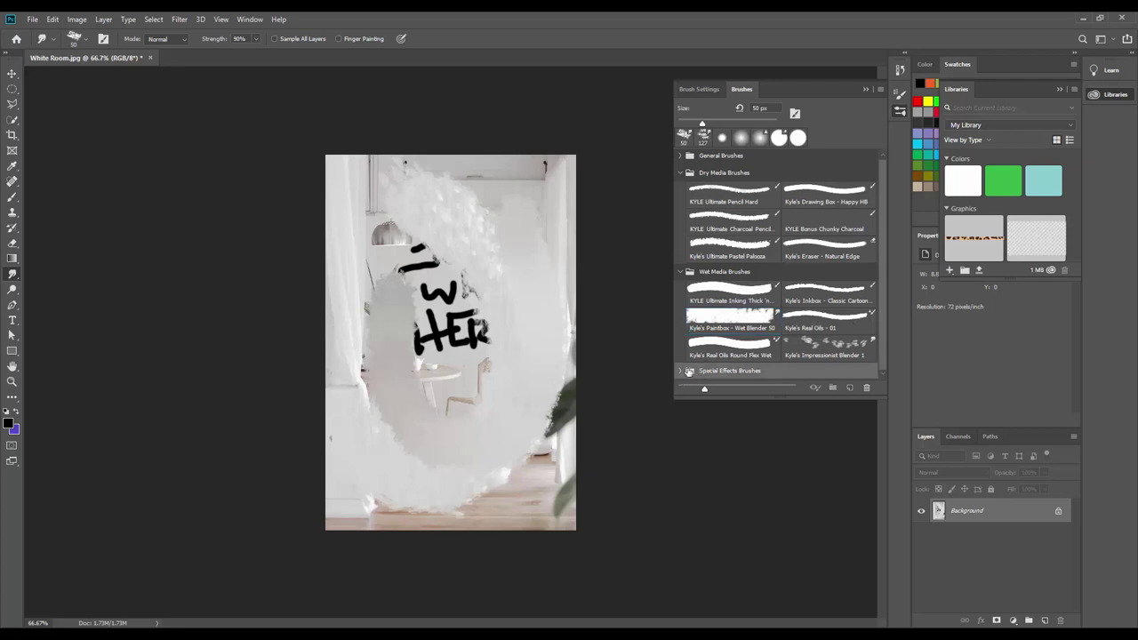
{"action": "scroll", "coordinate": [791, 333], "scroll_direction": "down", "scroll_amount": 2}
{"action": "scroll", "coordinate": [793, 338], "scroll_direction": "down", "scroll_amount": 4}
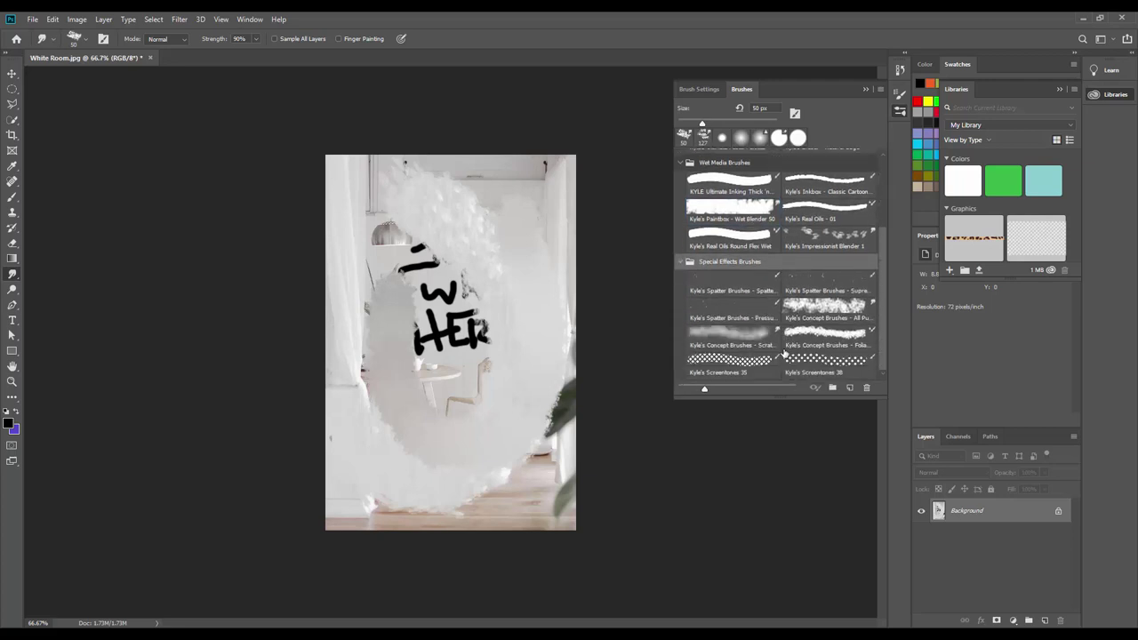
{"action": "left_click", "coordinate": [734, 362]}
{"action": "mouse_move", "coordinate": [522, 235]}
{"action": "left_mouse_down"}
{"action": "mouse_move", "coordinate": [426, 294]}
{"action": "mouse_move", "coordinate": [380, 384]}
{"action": "mouse_move", "coordinate": [386, 441]}
{"action": "mouse_move", "coordinate": [503, 464]}
{"action": "left_mouse_up"}
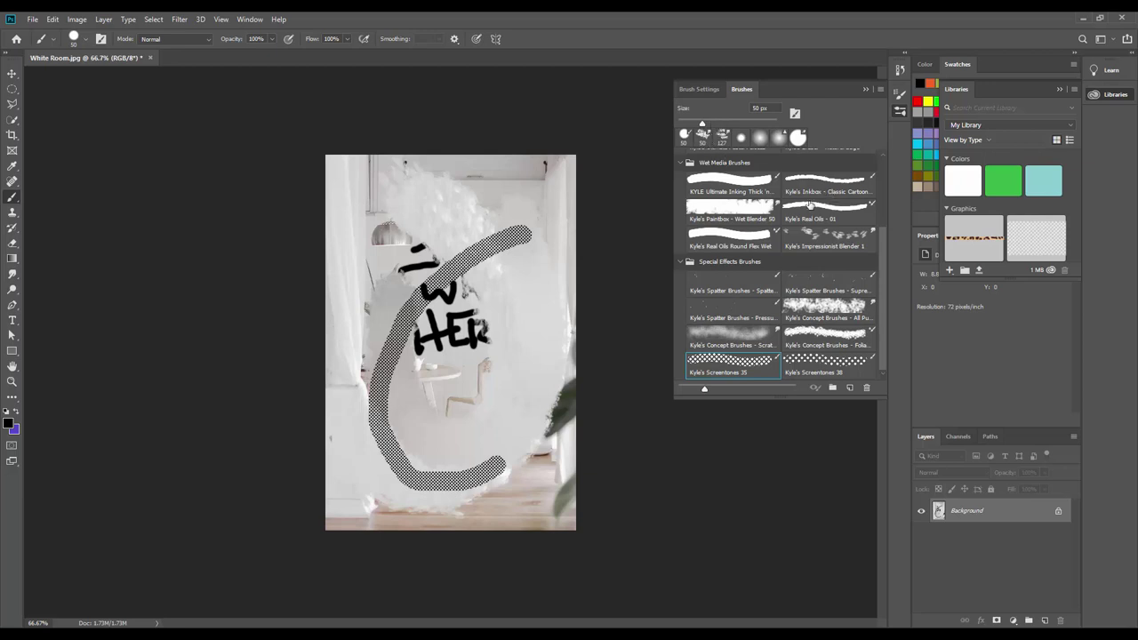
Collapse the Special Effects, Wet Media and Dry Media brush groups.
{"action": "left_click", "coordinate": [681, 262]}
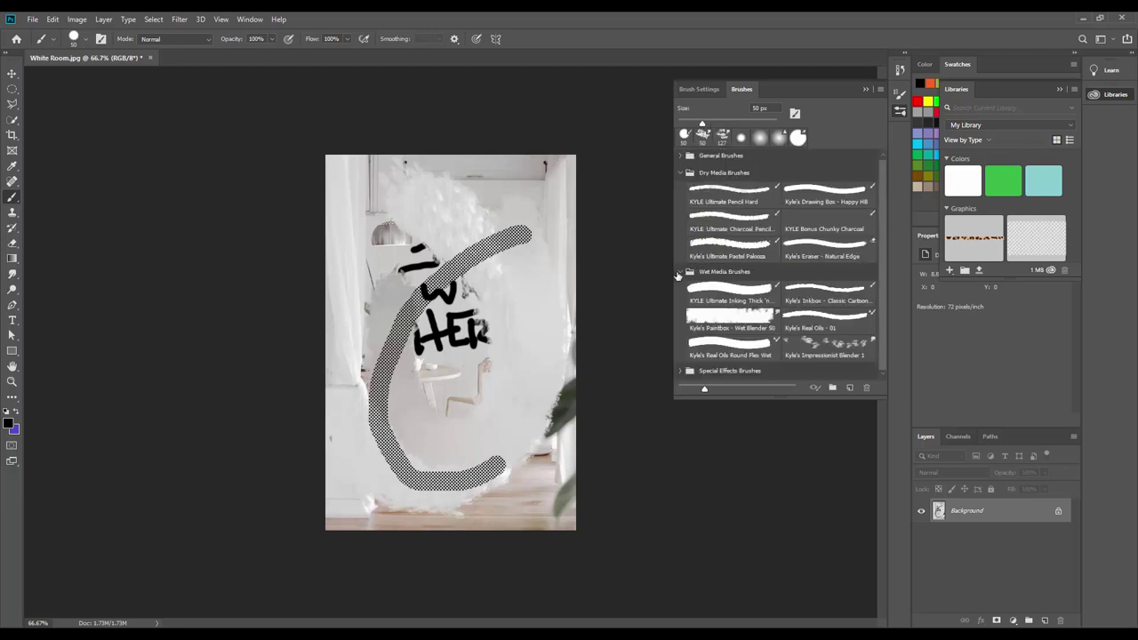
{"action": "left_click", "coordinate": [680, 271]}
{"action": "left_click", "coordinate": [683, 175]}
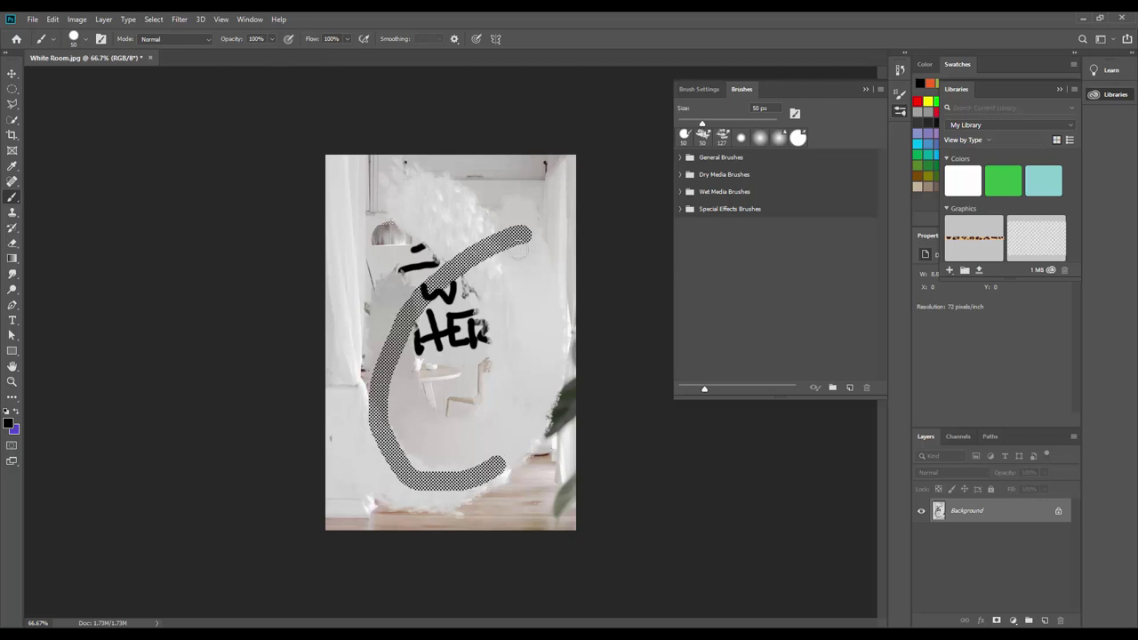
Set the brush opacity to 14% and paint several faint screentone strokes around the C-shaped stroke.
{"action": "left_click", "coordinate": [273, 42]}
{"action": "left_click_drag", "start_coordinate": [275, 53], "coordinate": [225, 54]}
{"action": "left_click", "coordinate": [437, 199]}
{"action": "left_click_drag", "start_coordinate": [436, 198], "coordinate": [414, 271]}
{"action": "mouse_move", "coordinate": [464, 367]}
{"action": "left_mouse_down"}
{"action": "mouse_move", "coordinate": [477, 410]}
{"action": "mouse_move", "coordinate": [458, 453]}
{"action": "mouse_move", "coordinate": [353, 473]}
{"action": "mouse_move", "coordinate": [383, 492]}
{"action": "mouse_move", "coordinate": [447, 490]}
{"action": "mouse_move", "coordinate": [529, 374]}
{"action": "left_mouse_up"}
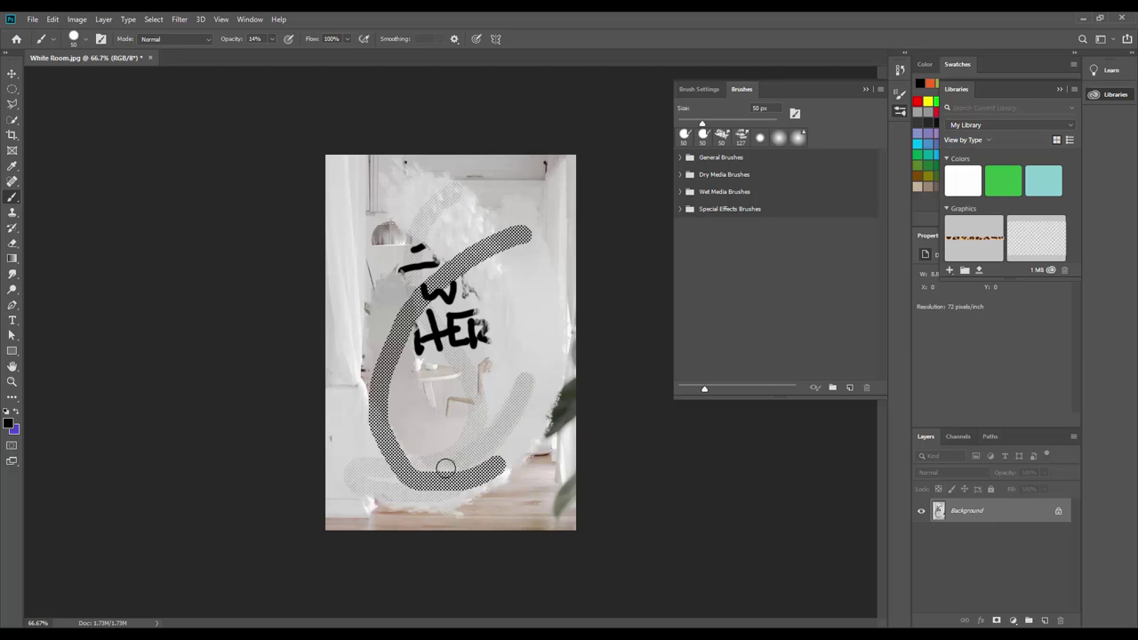
{"action": "left_click_drag", "start_coordinate": [406, 237], "coordinate": [450, 197]}
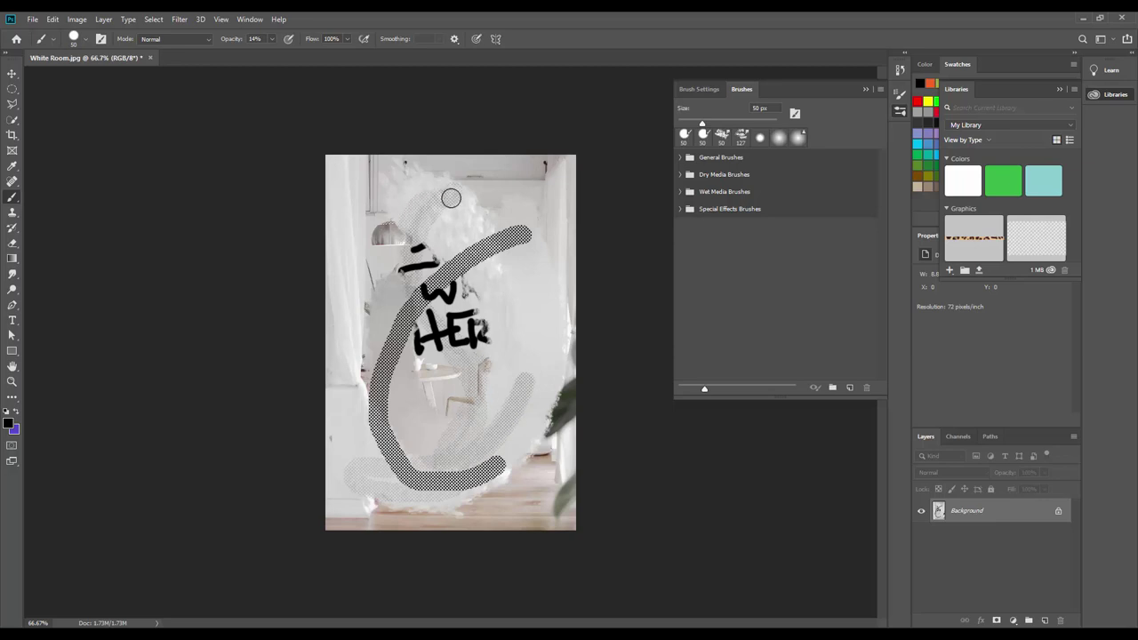
Paint another faint screentone stroke at 14% opacity across the table area.
{"action": "left_click_drag", "start_coordinate": [406, 394], "coordinate": [498, 433]}
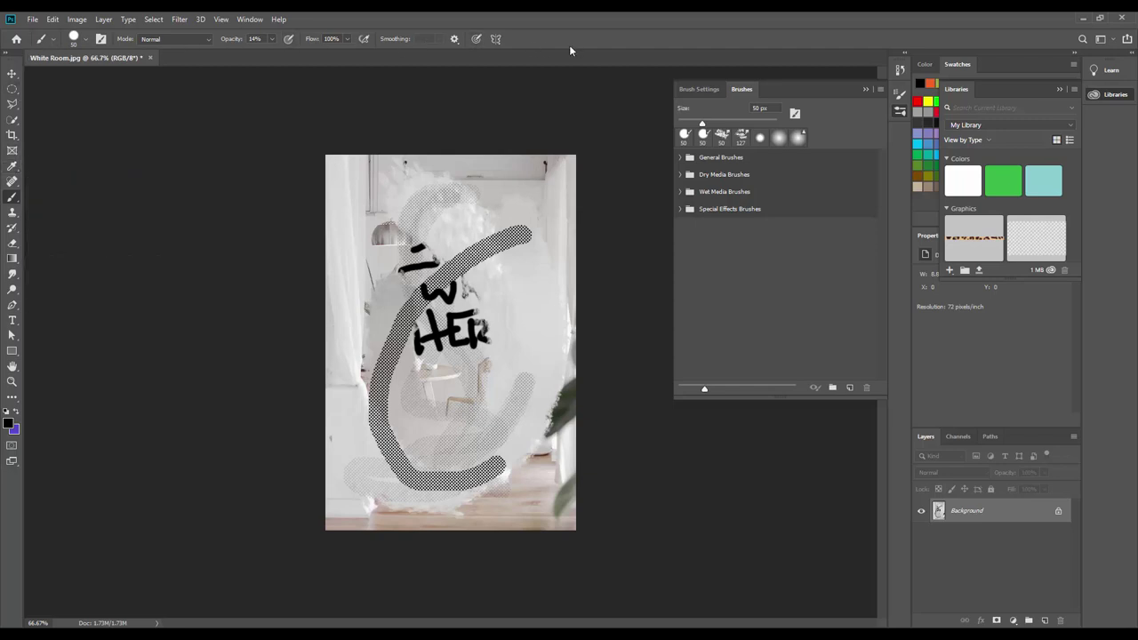
Look through the options of the Spot Healing Brush, Brush and Crop tools, ending on the Move tool.
{"action": "left_click", "coordinate": [12, 182]}
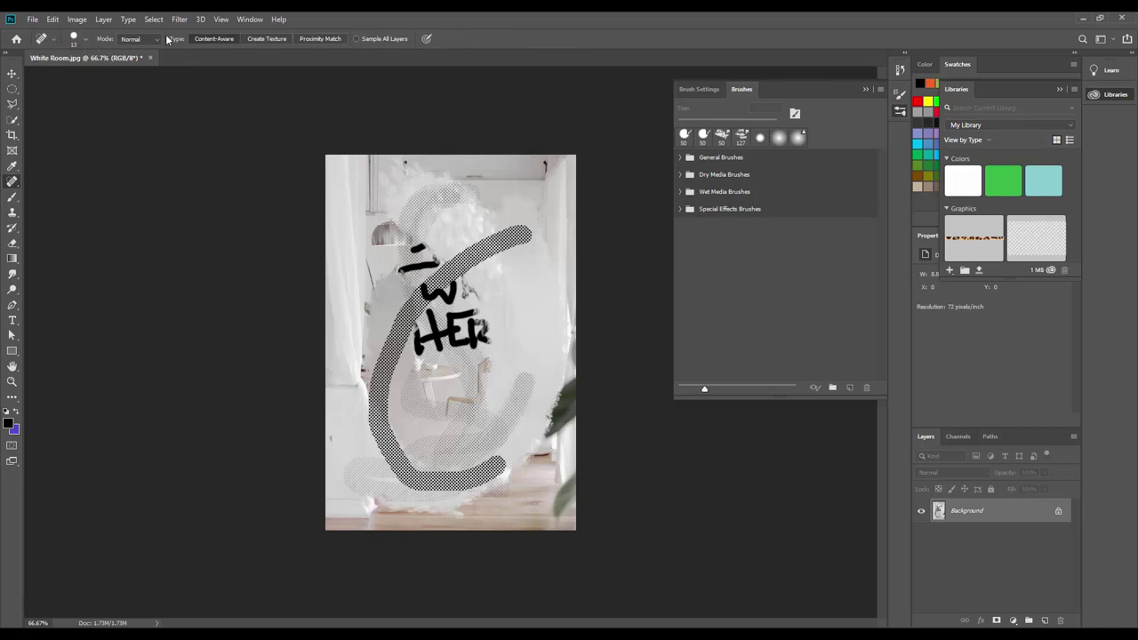
{"action": "left_click", "coordinate": [12, 202]}
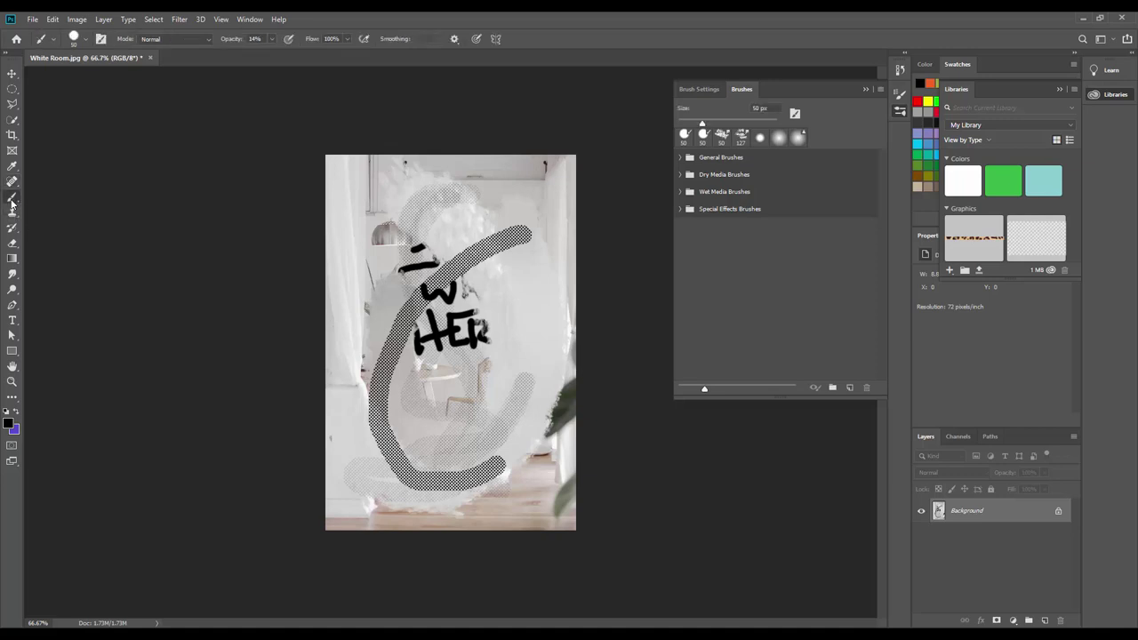
{"action": "left_click", "coordinate": [11, 136]}
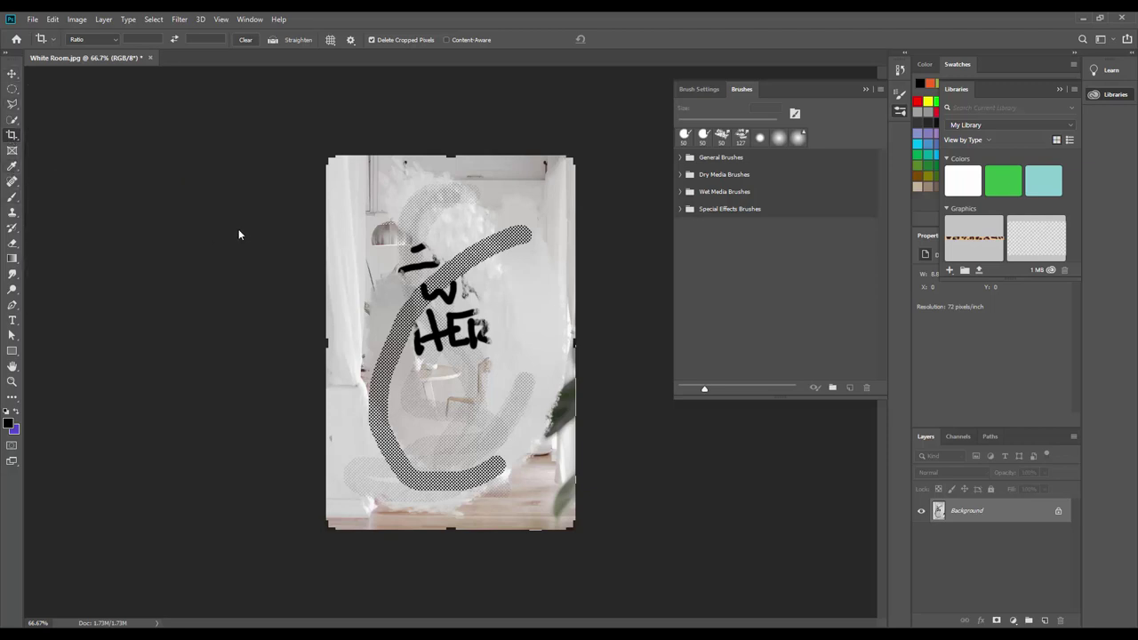
{"action": "key", "text": "v"}
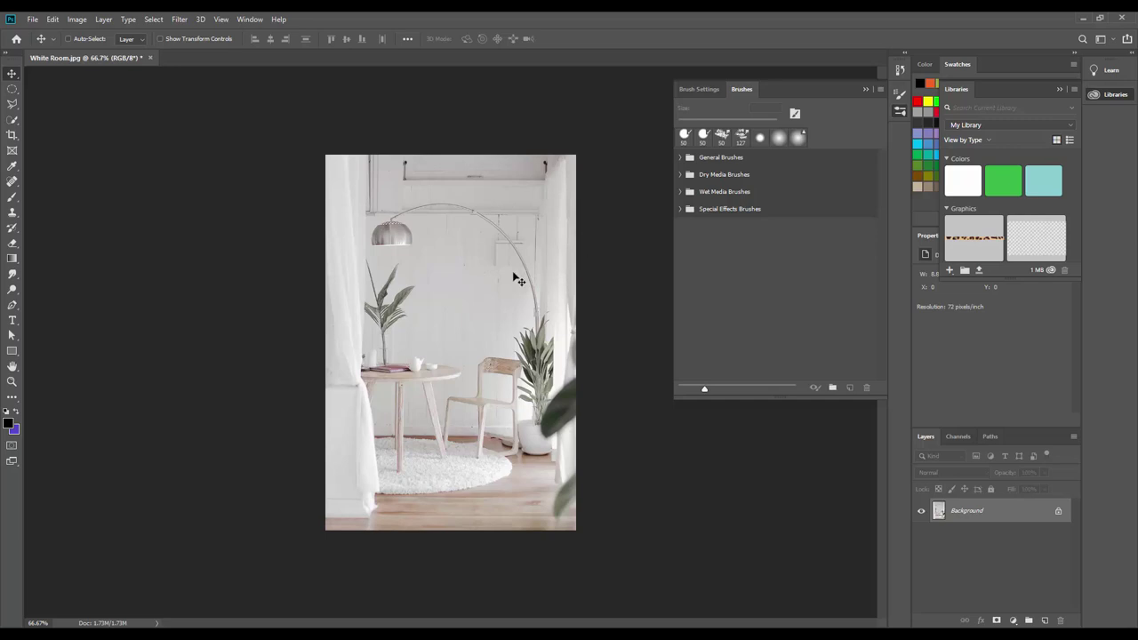
{"action": "key", "text": "ctrl"}
Clone parts of the rug and floor around the rug's edge and curtain foot with the 83 px Clone Stamp, and undo the strokes.
{"action": "left_click", "coordinate": [12, 214]}
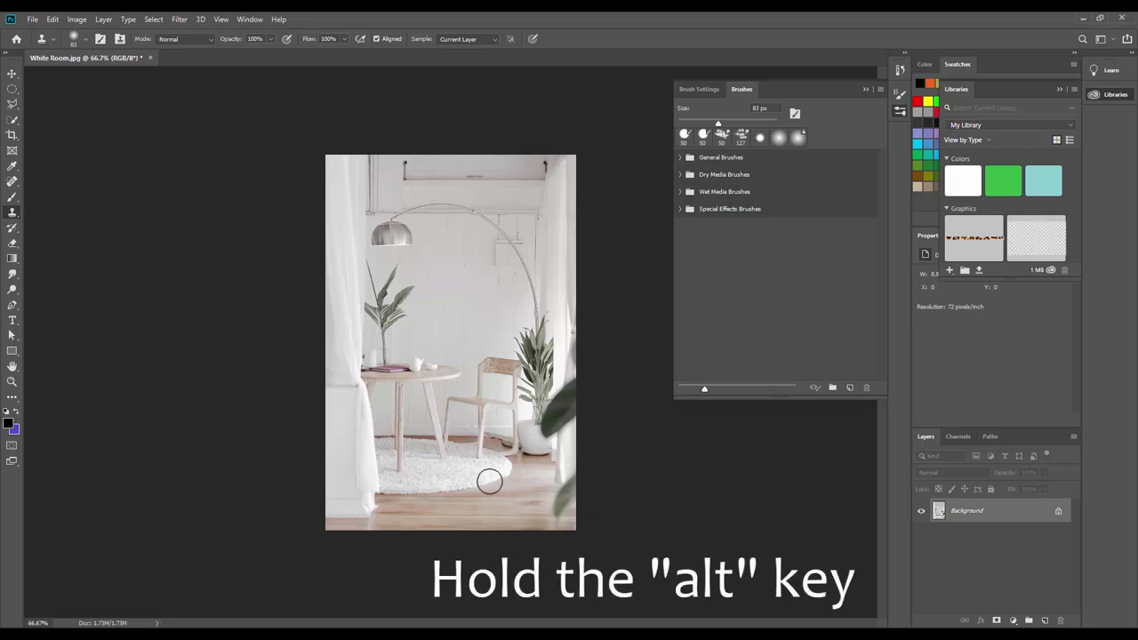
{"action": "key", "text": "alt"}
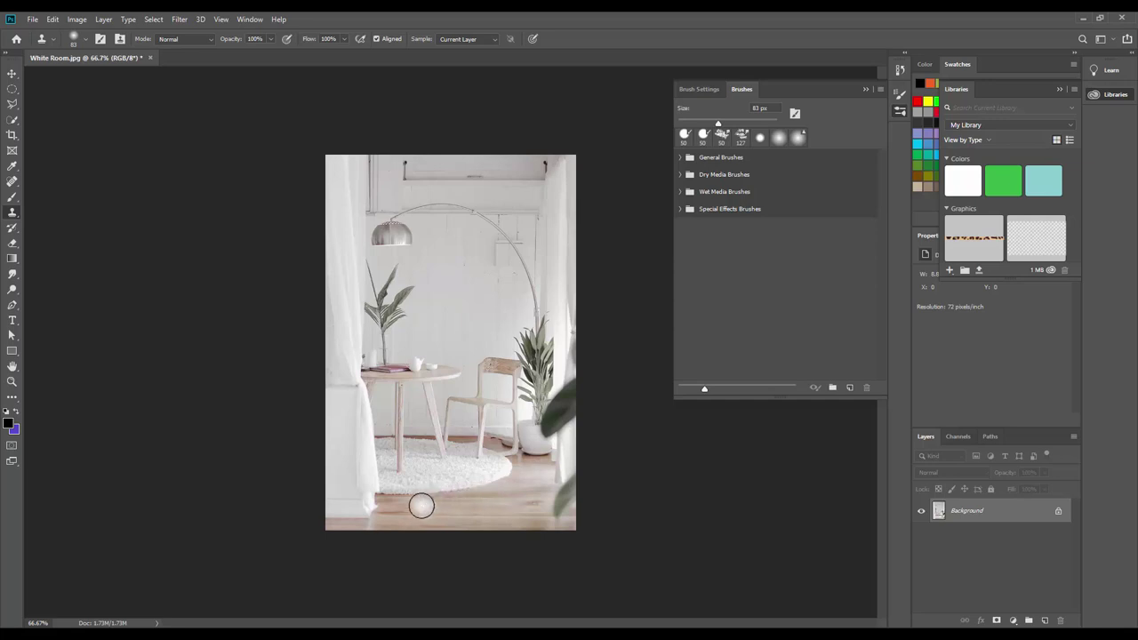
{"action": "mouse_move", "coordinate": [475, 518]}
{"action": "left_mouse_down"}
{"action": "mouse_move", "coordinate": [543, 503]}
{"action": "mouse_move", "coordinate": [548, 488]}
{"action": "mouse_move", "coordinate": [524, 493]}
{"action": "mouse_move", "coordinate": [503, 460]}
{"action": "mouse_move", "coordinate": [523, 470]}
{"action": "mouse_move", "coordinate": [504, 490]}
{"action": "mouse_move", "coordinate": [385, 498]}
{"action": "left_mouse_up"}
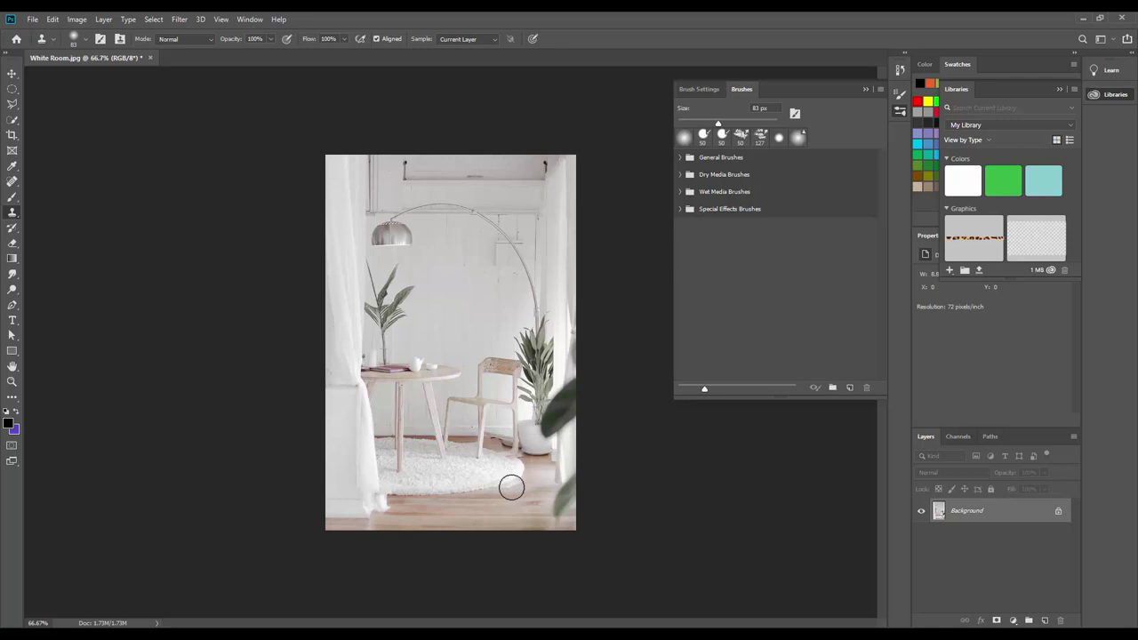
{"action": "key", "text": "ctrl+shift+z"}
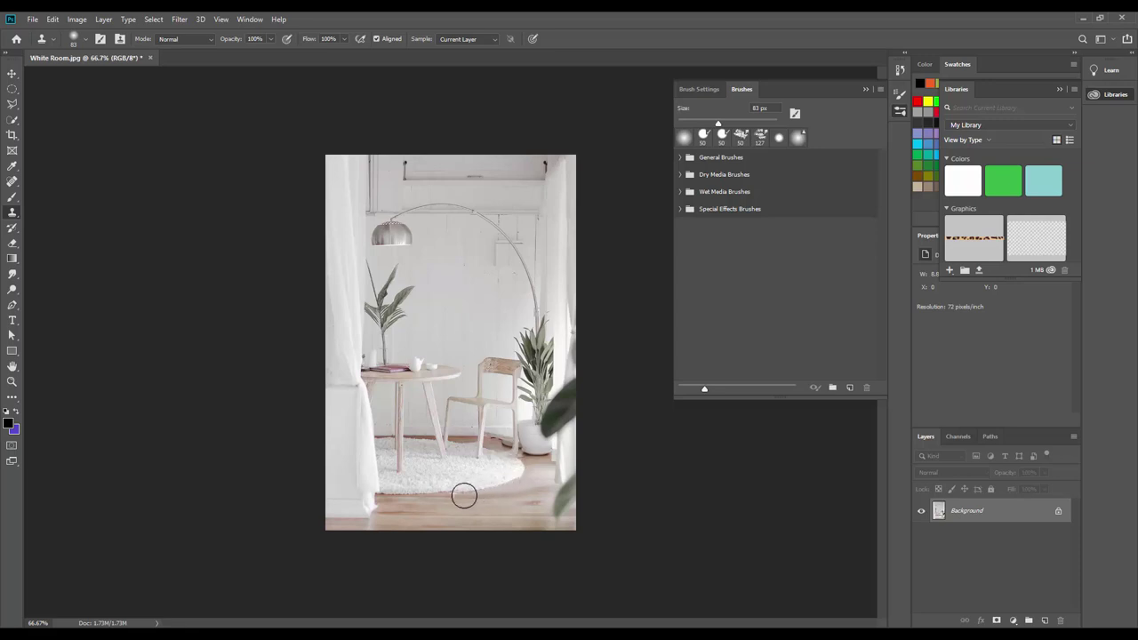
{"action": "left_click", "coordinate": [404, 501], "text": "alt"}
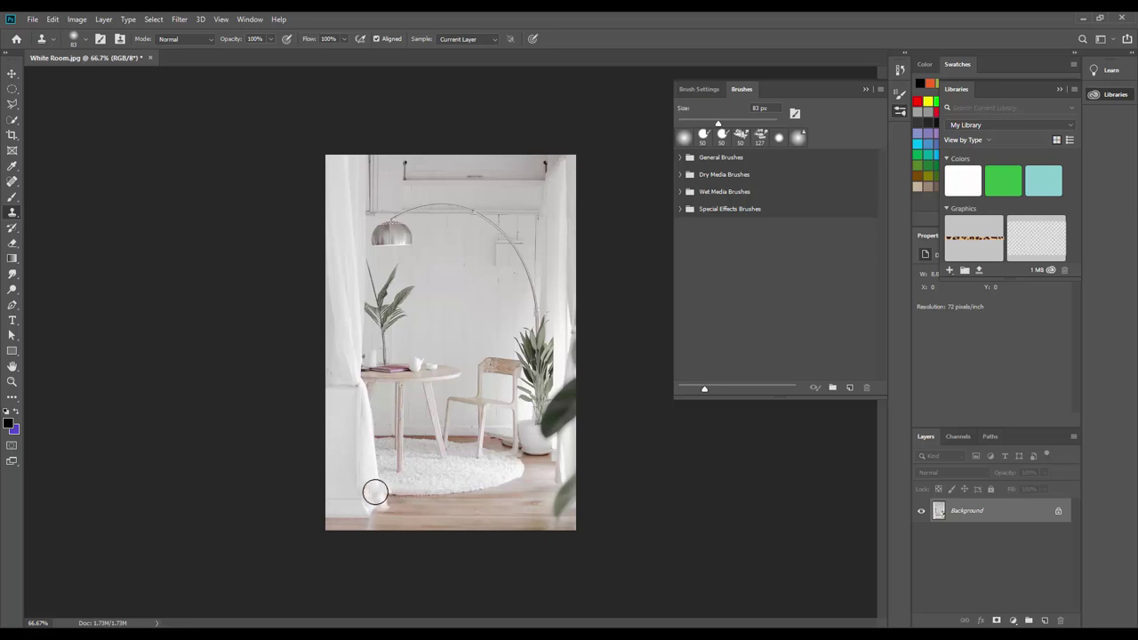
{"action": "key", "text": "ctrl+z"}
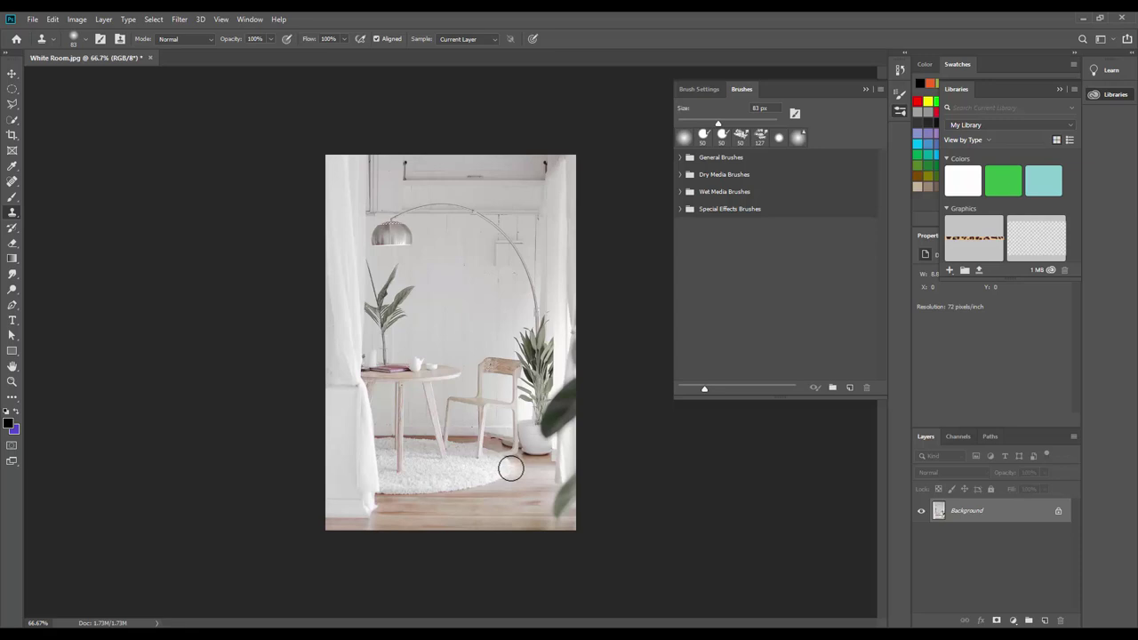
Clone the rug outward toward the plant pot and duplicate the surrounding curtain and furniture with the Clone Stamp.
{"action": "mouse_move", "coordinate": [530, 468]}
{"action": "left_mouse_down"}
{"action": "mouse_move", "coordinate": [544, 471]}
{"action": "mouse_move", "coordinate": [519, 489]}
{"action": "mouse_move", "coordinate": [418, 490]}
{"action": "left_mouse_up"}
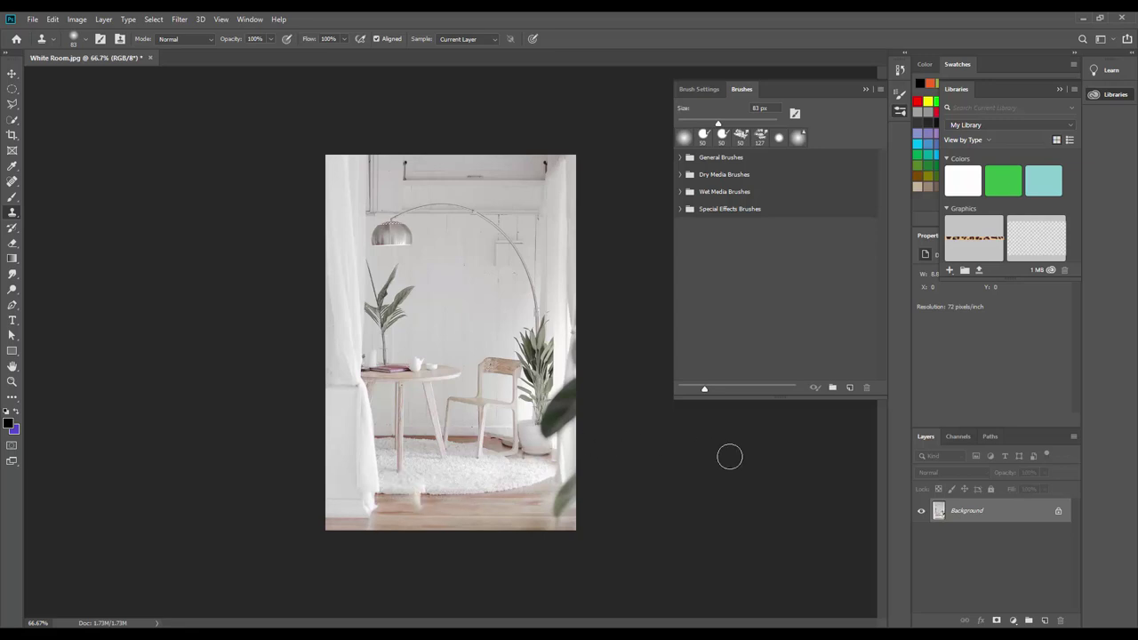
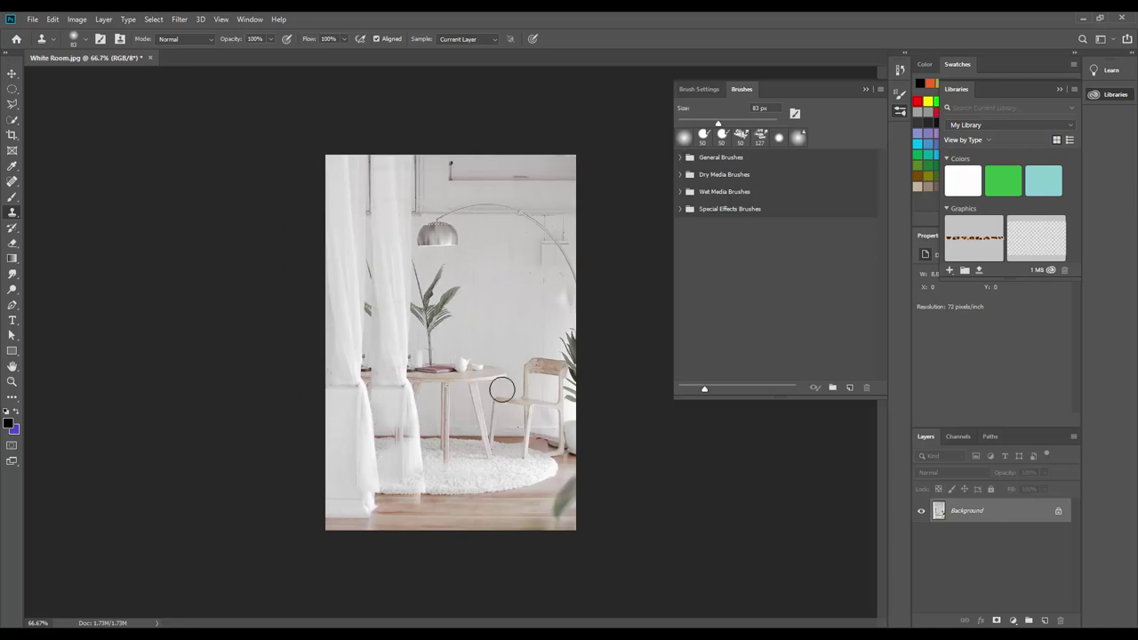
{"action": "mouse_move", "coordinate": [502, 388]}
{"action": "left_mouse_down"}
{"action": "mouse_move", "coordinate": [503, 422]}
{"action": "mouse_move", "coordinate": [420, 454]}
{"action": "mouse_move", "coordinate": [355, 462]}
{"action": "mouse_move", "coordinate": [293, 509]}
{"action": "mouse_move", "coordinate": [418, 525]}
{"action": "left_mouse_up"}
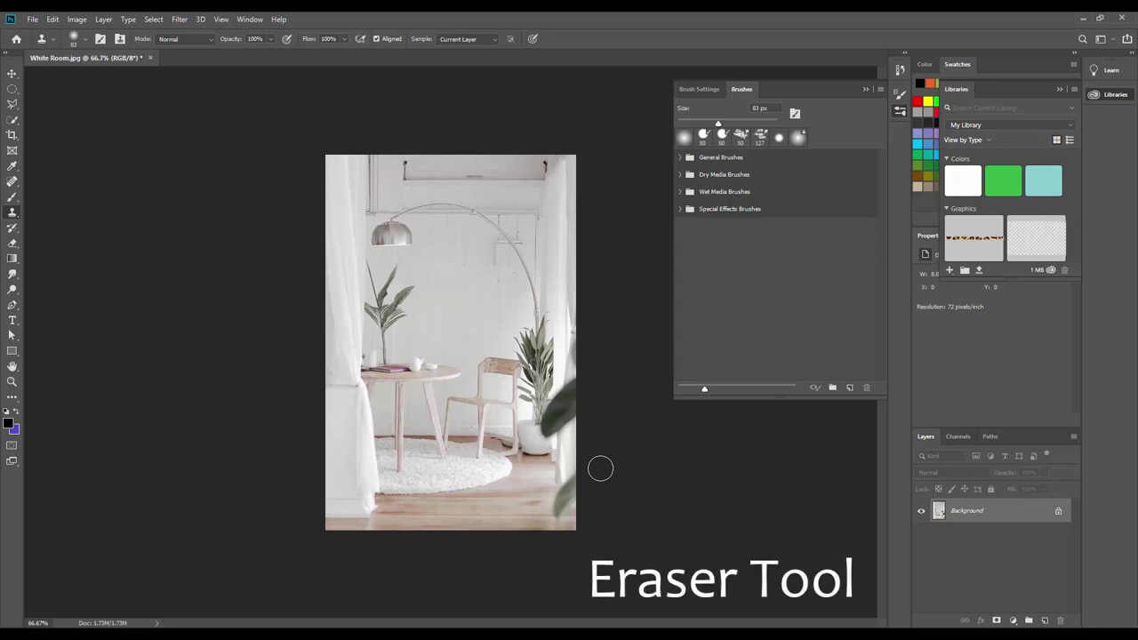
Erase the upper part of the photo to the purple background color with the 105 px Eraser, and undo the erasing.
{"action": "left_click", "coordinate": [11, 246]}
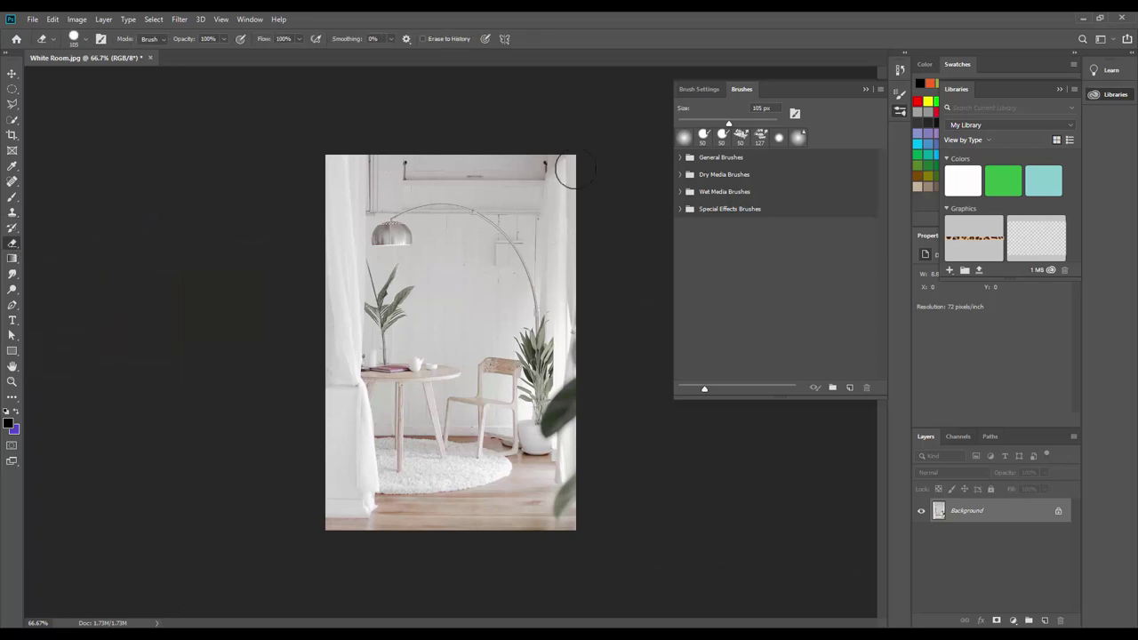
{"action": "mouse_move", "coordinate": [575, 171]}
{"action": "left_mouse_down"}
{"action": "mouse_move", "coordinate": [318, 178]}
{"action": "mouse_move", "coordinate": [355, 200]}
{"action": "mouse_move", "coordinate": [571, 196]}
{"action": "mouse_move", "coordinate": [588, 206]}
{"action": "mouse_move", "coordinate": [315, 217]}
{"action": "mouse_move", "coordinate": [373, 236]}
{"action": "mouse_move", "coordinate": [569, 242]}
{"action": "left_mouse_up"}
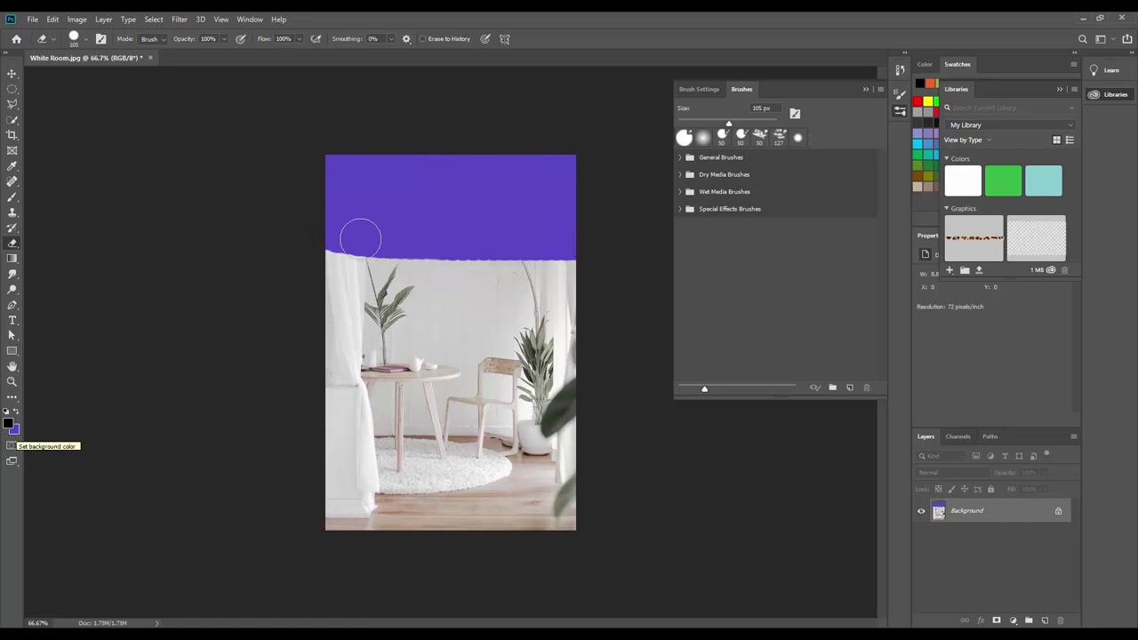
{"action": "mouse_move", "coordinate": [355, 241]}
{"action": "left_mouse_down"}
{"action": "mouse_move", "coordinate": [324, 261]}
{"action": "mouse_move", "coordinate": [586, 281]}
{"action": "mouse_move", "coordinate": [284, 291]}
{"action": "mouse_move", "coordinate": [294, 311]}
{"action": "mouse_move", "coordinate": [536, 315]}
{"action": "mouse_move", "coordinate": [591, 336]}
{"action": "mouse_move", "coordinate": [570, 309]}
{"action": "mouse_move", "coordinate": [556, 328]}
{"action": "mouse_move", "coordinate": [313, 333]}
{"action": "mouse_move", "coordinate": [379, 352]}
{"action": "mouse_move", "coordinate": [575, 352]}
{"action": "mouse_move", "coordinate": [559, 369]}
{"action": "mouse_move", "coordinate": [356, 366]}
{"action": "left_mouse_up"}
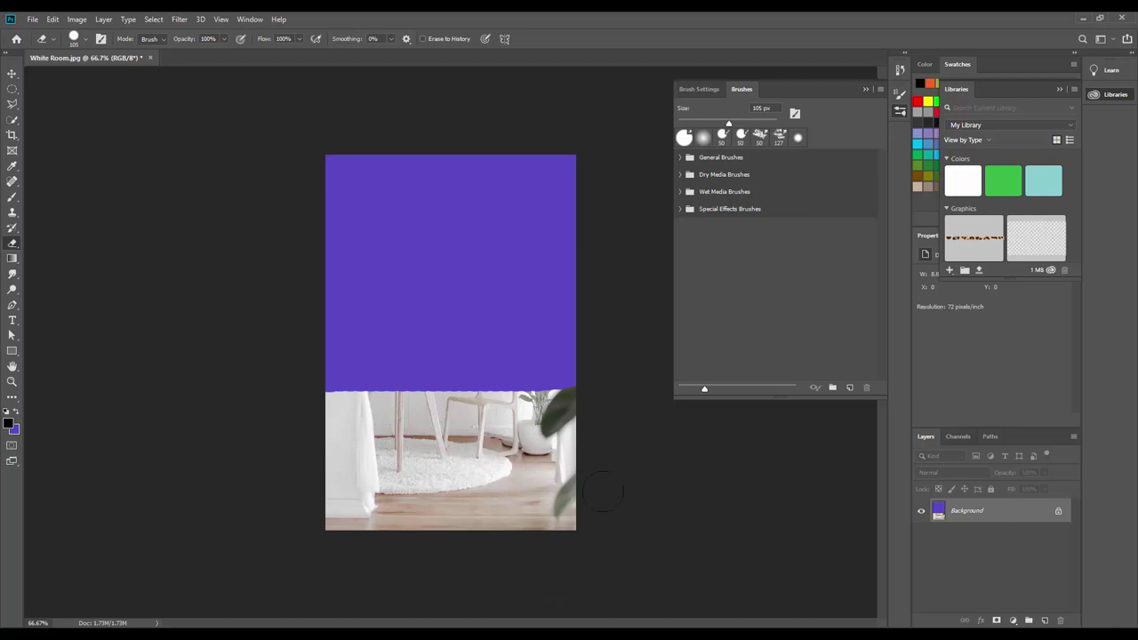
{"action": "key", "text": "ctrl+z"}
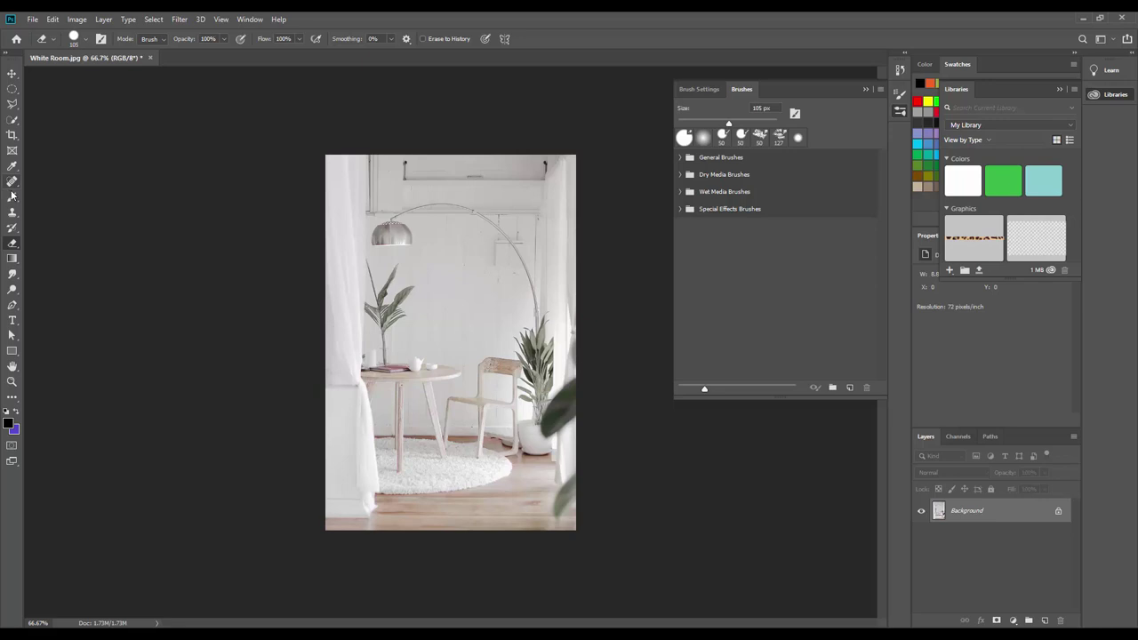
Make a tall elliptical selection over the wall and chair and erase the photo inside it.
{"action": "left_click", "coordinate": [12, 89]}
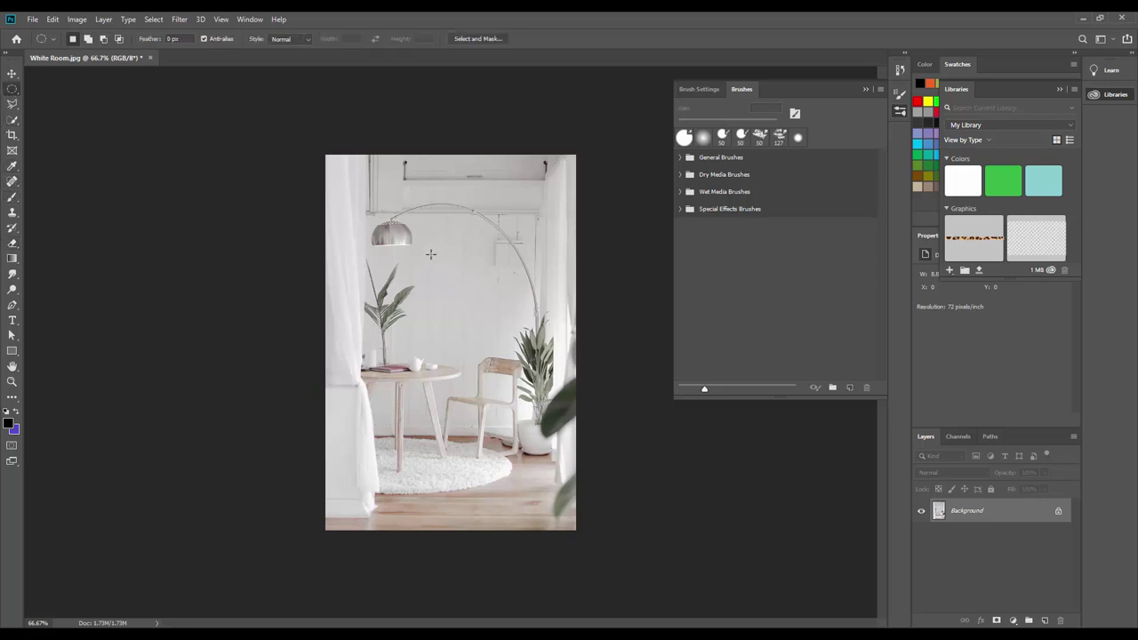
{"action": "left_click_drag", "start_coordinate": [430, 254], "coordinate": [538, 441]}
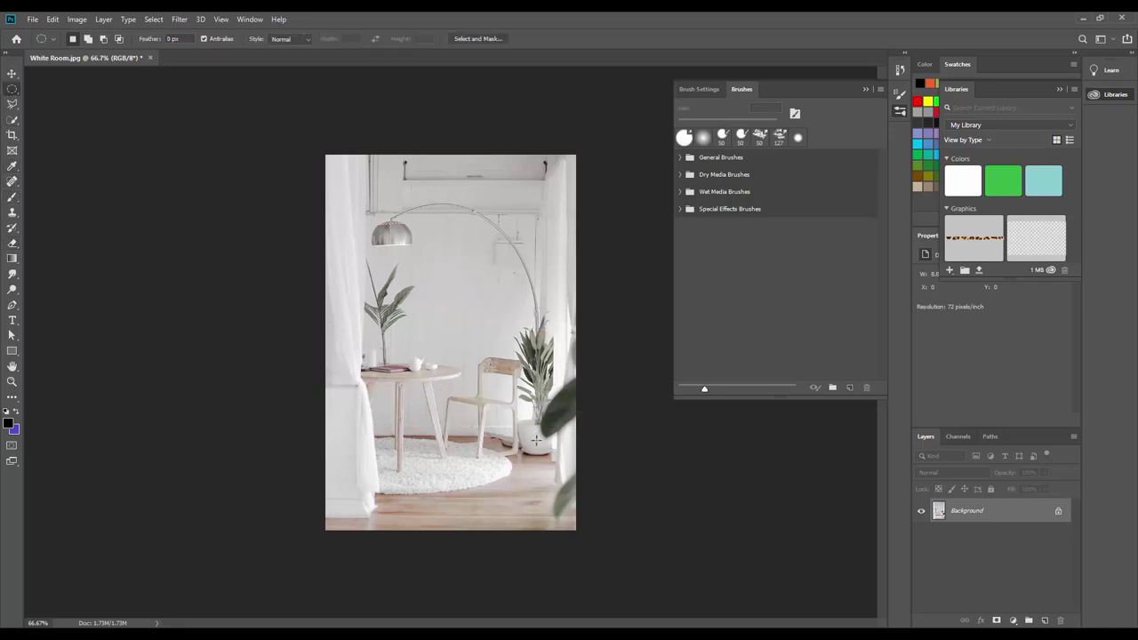
{"action": "left_click", "coordinate": [12, 243]}
{"action": "mouse_move", "coordinate": [507, 276]}
{"action": "left_mouse_down"}
{"action": "mouse_move", "coordinate": [323, 299]}
{"action": "mouse_move", "coordinate": [369, 317]}
{"action": "mouse_move", "coordinate": [370, 337]}
{"action": "mouse_move", "coordinate": [498, 341]}
{"action": "mouse_move", "coordinate": [450, 358]}
{"action": "mouse_move", "coordinate": [530, 389]}
{"action": "mouse_move", "coordinate": [502, 391]}
{"action": "mouse_move", "coordinate": [583, 434]}
{"action": "mouse_move", "coordinate": [517, 437]}
{"action": "mouse_move", "coordinate": [562, 425]}
{"action": "left_mouse_up"}
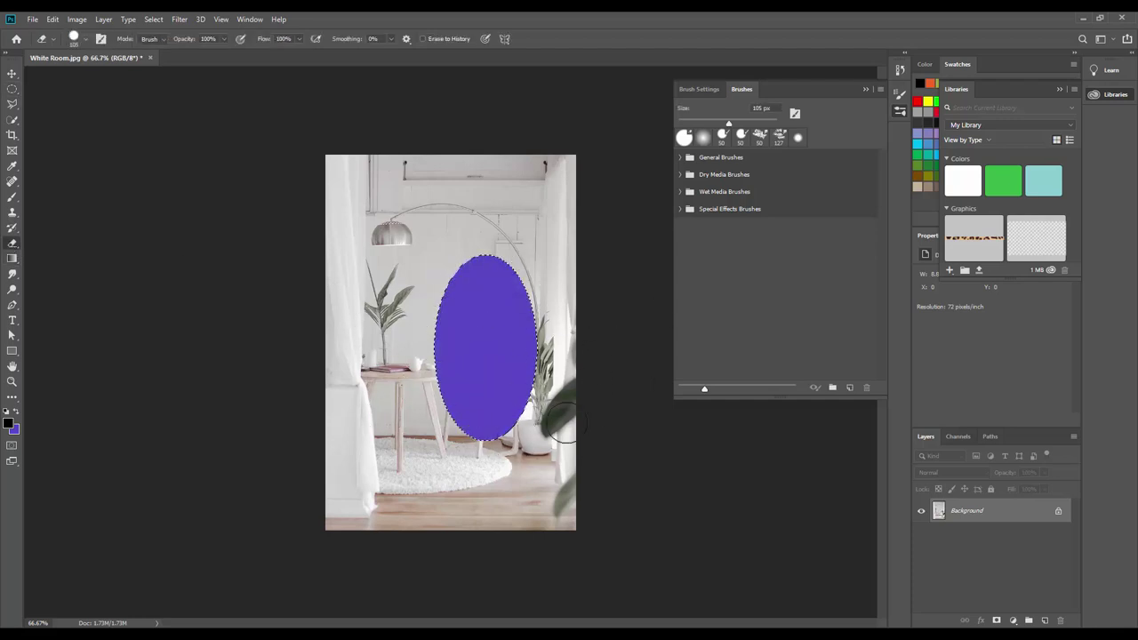
Drop the elliptical selection, and undo both the deselection and the erasing inside the ellipse.
{"action": "key", "text": "ctrl+d"}
{"action": "key", "text": "ctrl+z"}
{"action": "key", "text": "ctrl+z"}
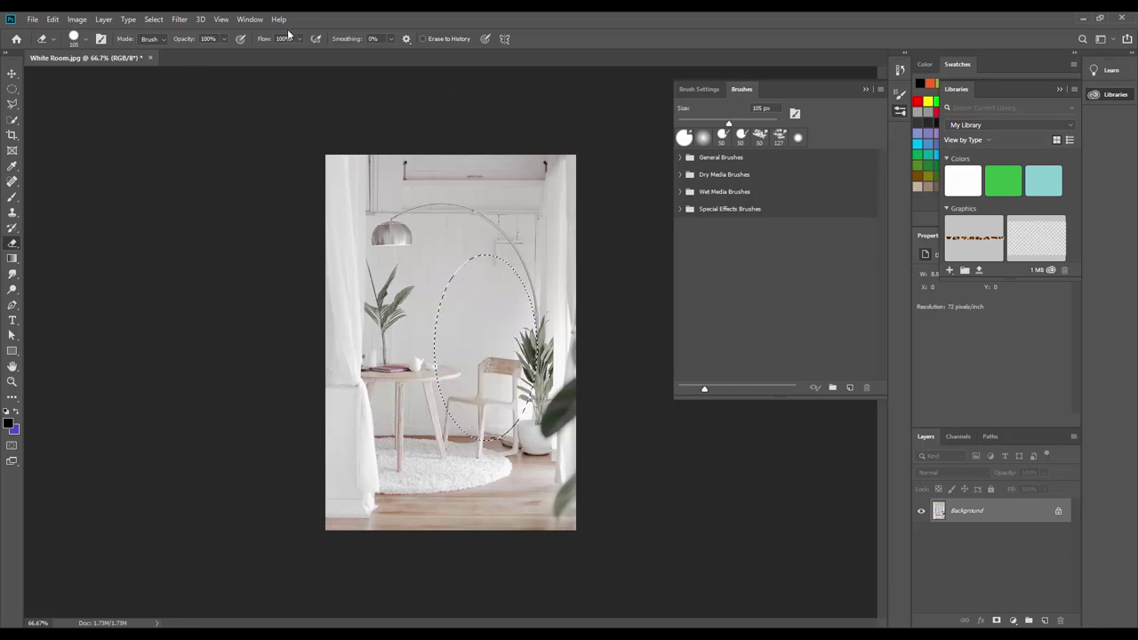
Invert the elliptical selection, erase the whole photo outside the ellipse, and deselect.
{"action": "left_click", "coordinate": [156, 18]}
{"action": "left_click", "coordinate": [170, 67]}
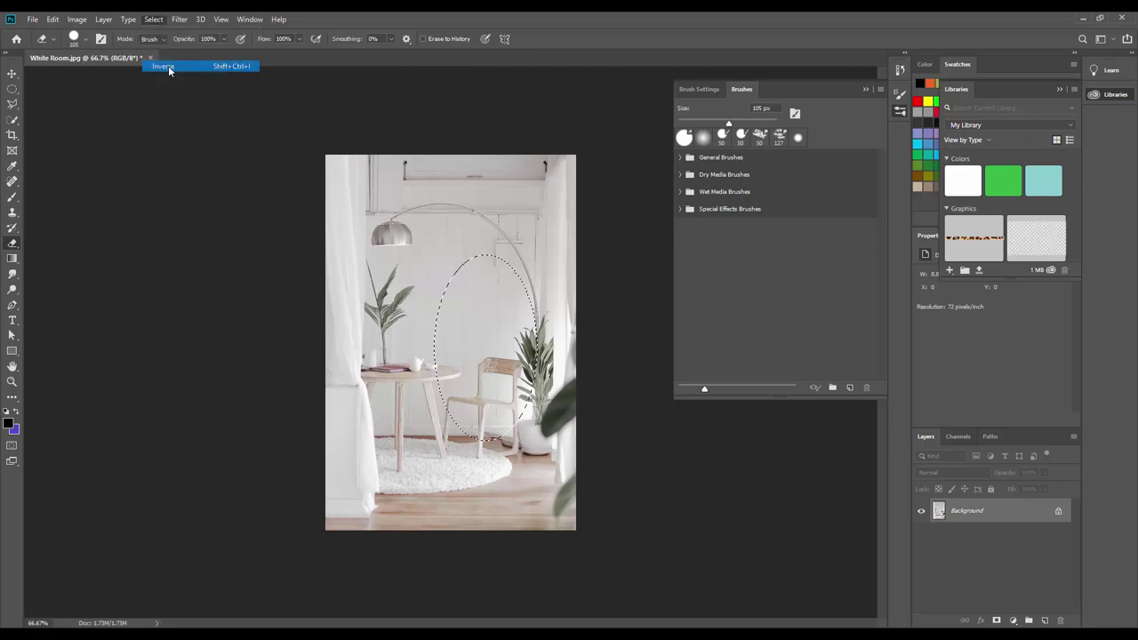
{"action": "mouse_move", "coordinate": [488, 184]}
{"action": "left_mouse_down"}
{"action": "mouse_move", "coordinate": [352, 172]}
{"action": "mouse_move", "coordinate": [585, 182]}
{"action": "mouse_move", "coordinate": [653, 216]}
{"action": "mouse_move", "coordinate": [587, 255]}
{"action": "mouse_move", "coordinate": [700, 273]}
{"action": "mouse_move", "coordinate": [613, 286]}
{"action": "mouse_move", "coordinate": [729, 306]}
{"action": "mouse_move", "coordinate": [729, 315]}
{"action": "mouse_move", "coordinate": [644, 358]}
{"action": "mouse_move", "coordinate": [464, 400]}
{"action": "mouse_move", "coordinate": [341, 410]}
{"action": "mouse_move", "coordinate": [242, 455]}
{"action": "mouse_move", "coordinate": [304, 468]}
{"action": "mouse_move", "coordinate": [302, 524]}
{"action": "mouse_move", "coordinate": [258, 548]}
{"action": "left_mouse_up"}
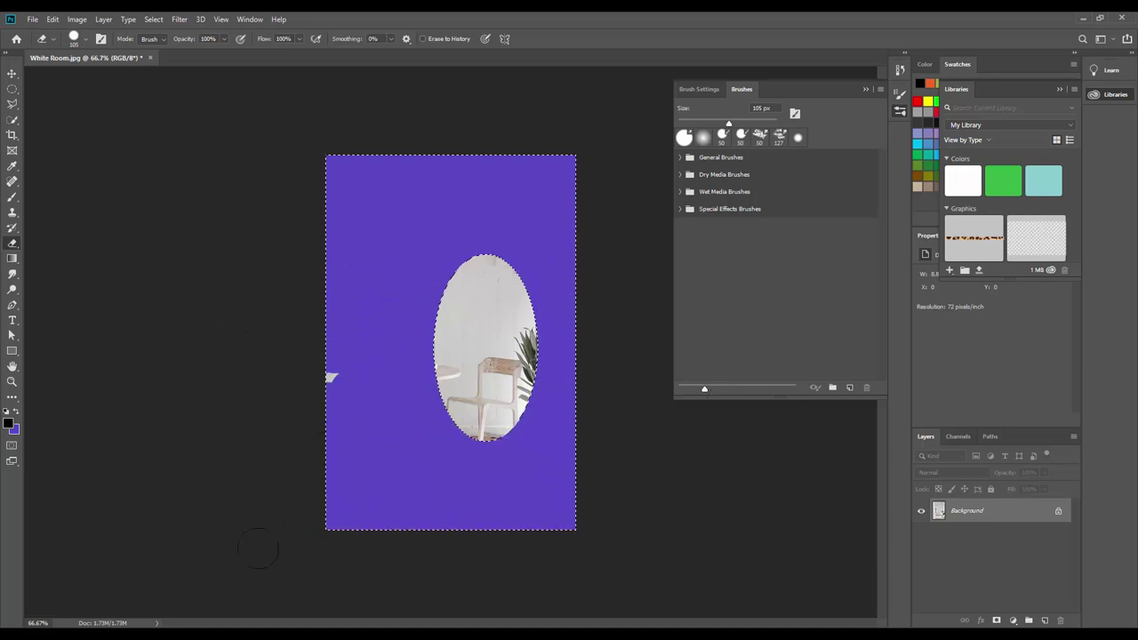
{"action": "left_click_drag", "start_coordinate": [231, 350], "coordinate": [341, 400]}
{"action": "key", "text": "ctrl+d"}
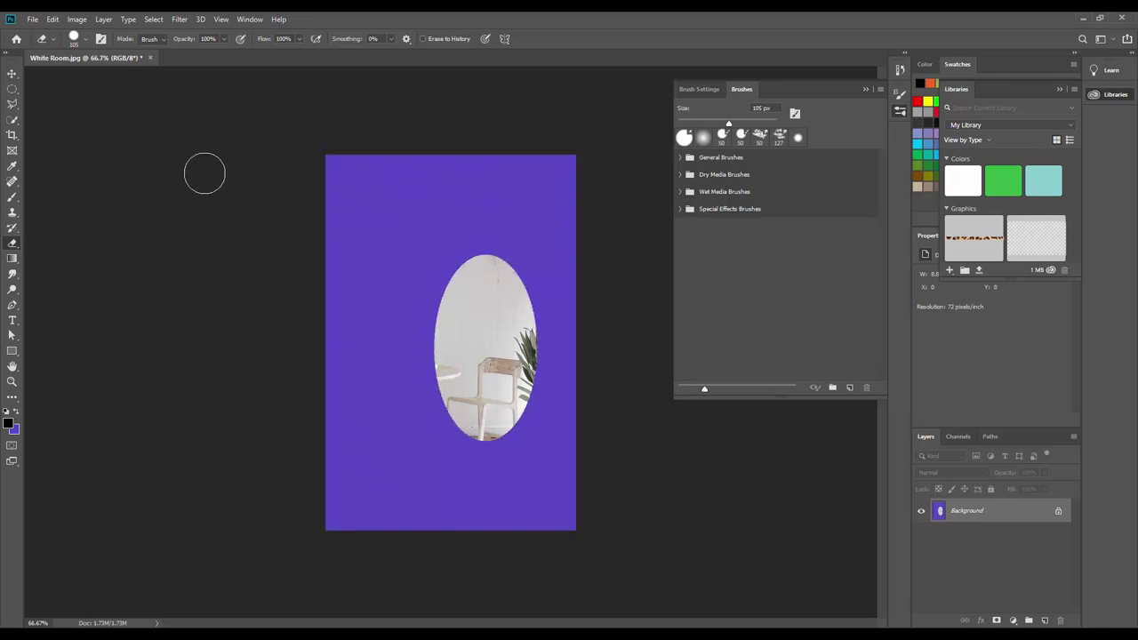
Undo the erasing outside the ellipse and clear the restored selection.
{"action": "key", "text": "ctrl+z"}
{"action": "key", "text": "ctrl+z"}
{"action": "key", "text": "ctrl+z"}
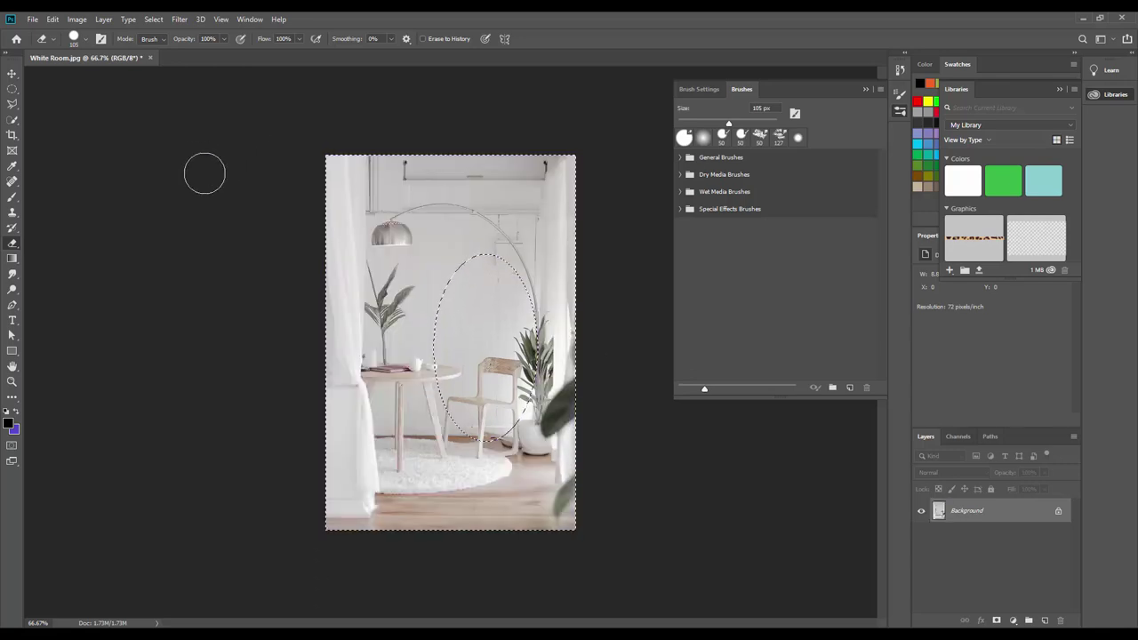
{"action": "key", "text": "ctrl+d"}
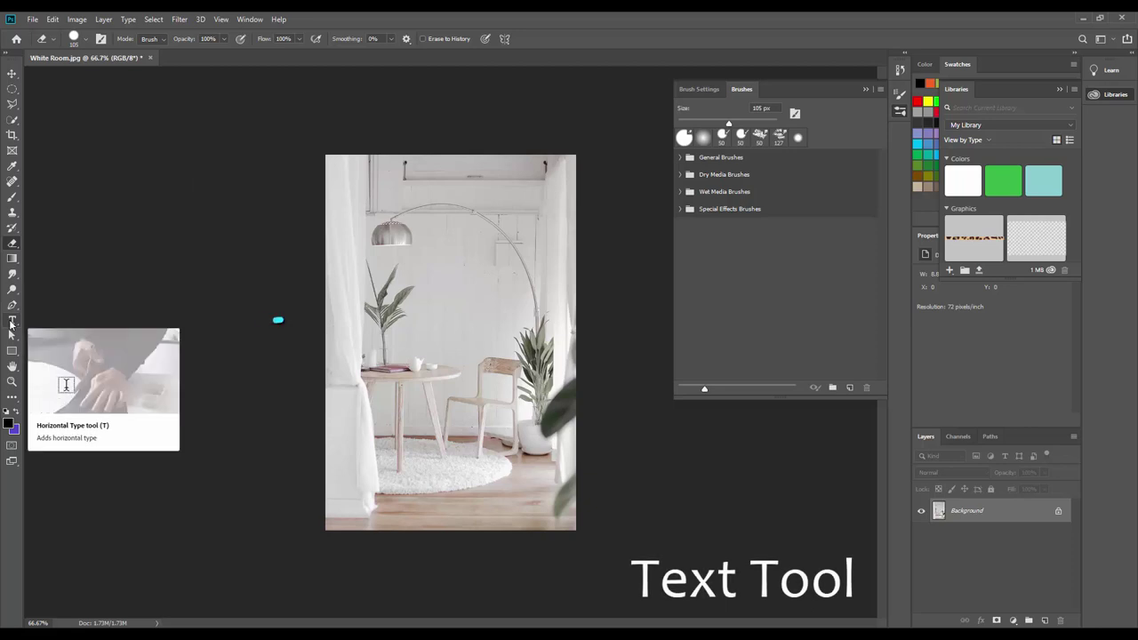
Add the black text "Joker was Here" in Angelique ma douce Colombe at 200 pt and center it across the wall.
{"action": "left_click", "coordinate": [12, 322]}
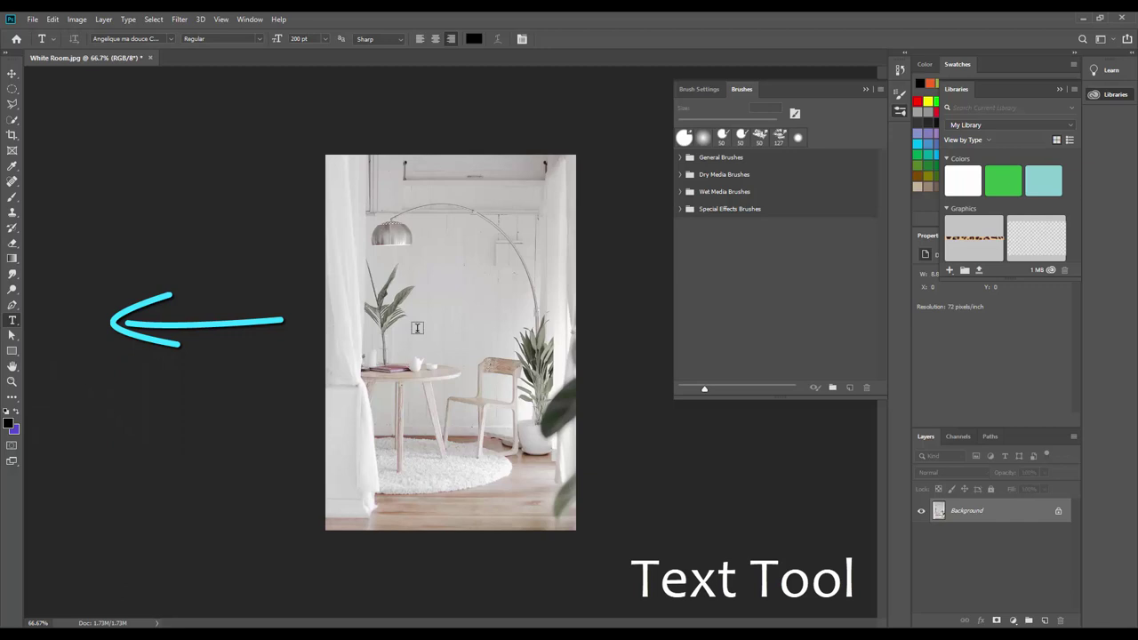
{"action": "left_click", "coordinate": [436, 245]}
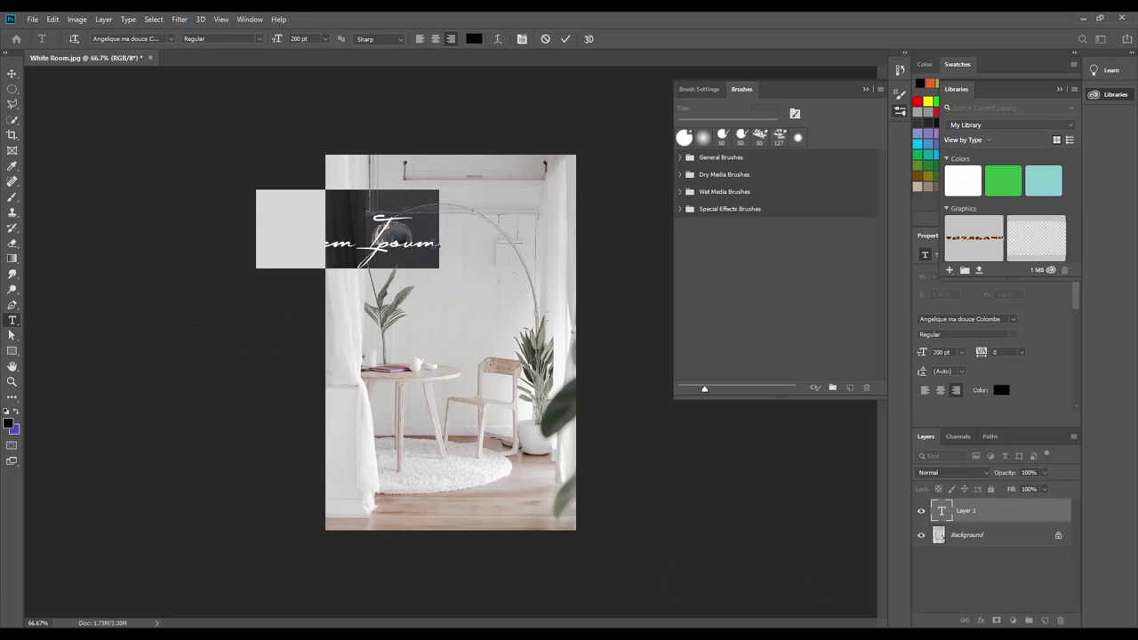
{"action": "left_click_drag", "start_coordinate": [439, 238], "coordinate": [255, 236]}
{"action": "type", "text": "Lakes"}
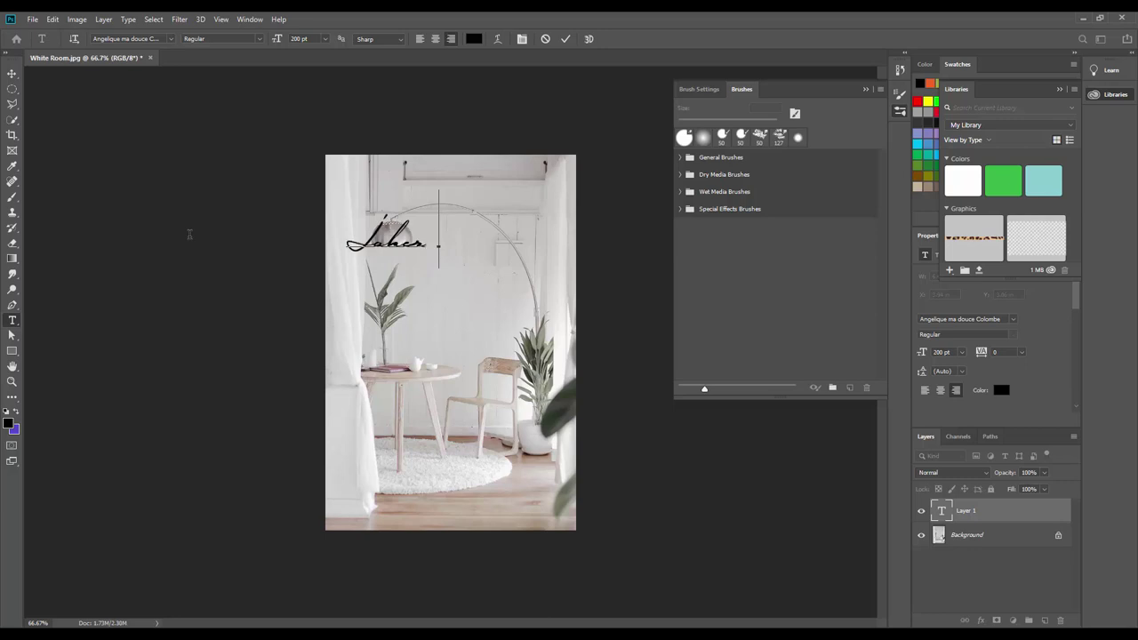
{"action": "type", "text": " Are Here"}
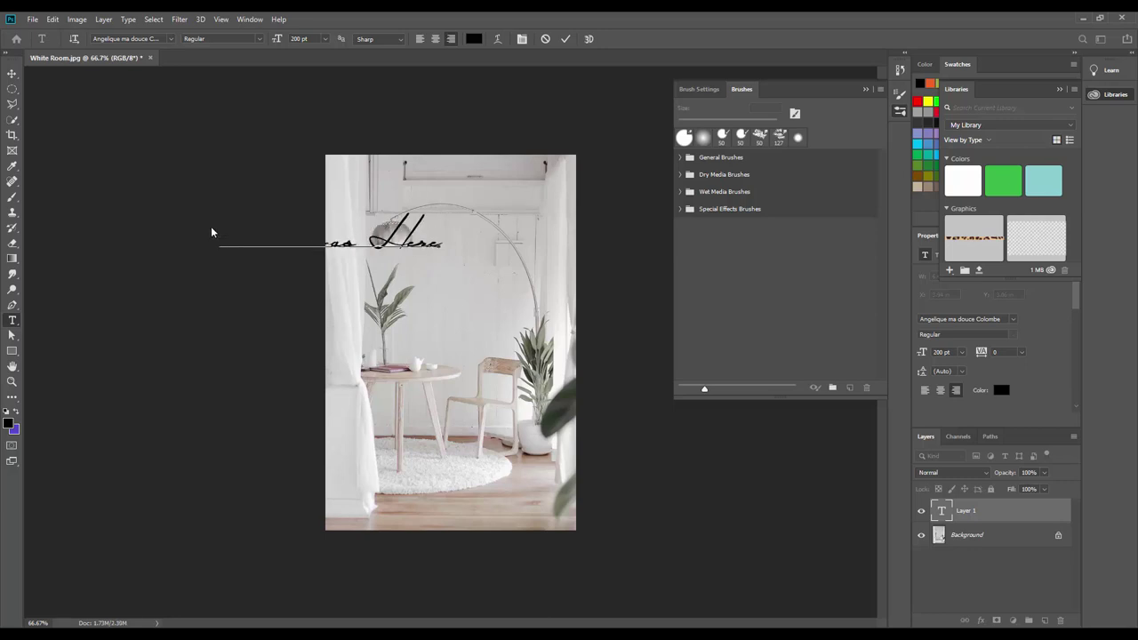
{"action": "left_click", "coordinate": [11, 73]}
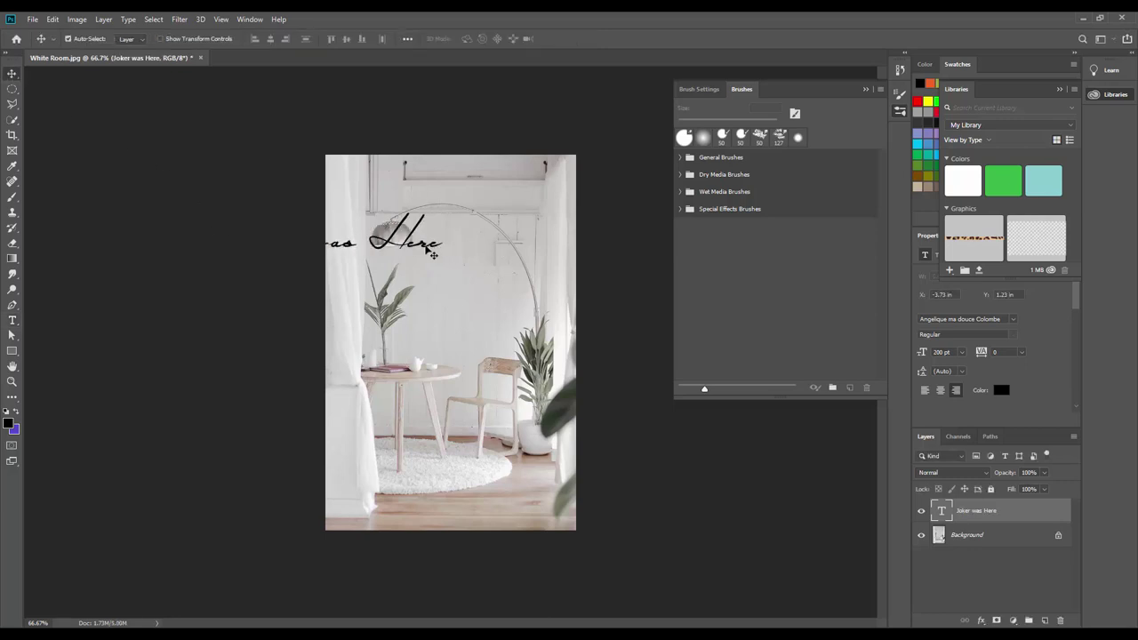
{"action": "left_click_drag", "start_coordinate": [419, 253], "coordinate": [536, 287]}
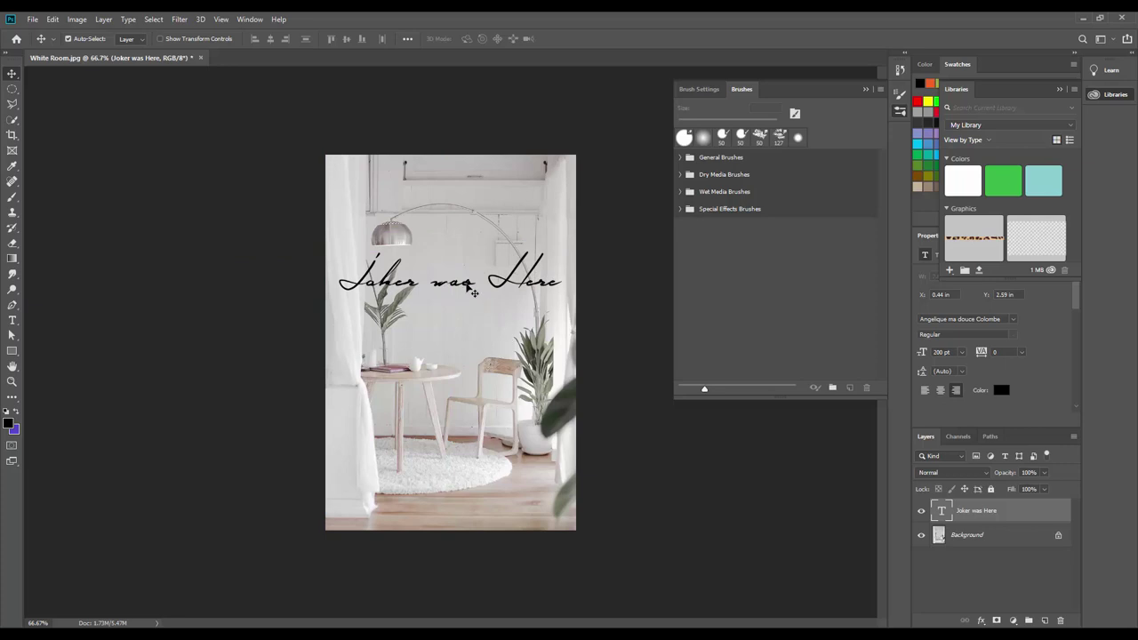
Recolor the whole "Joker was Here" text to teal #68a99c.
{"action": "left_click", "coordinate": [12, 321]}
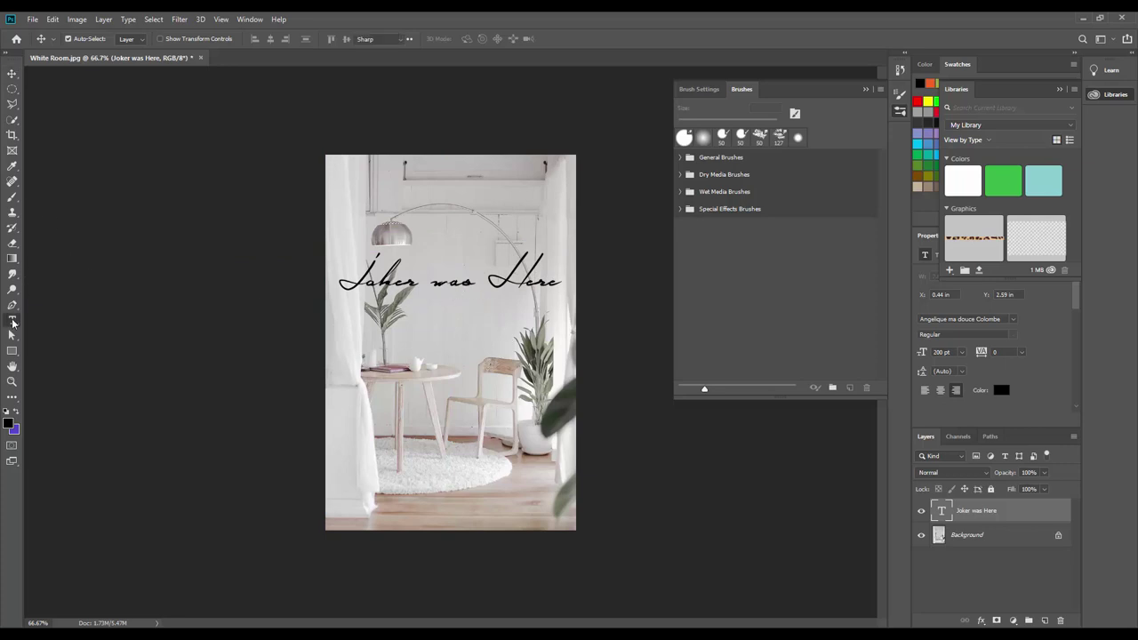
{"action": "left_click_drag", "start_coordinate": [561, 283], "coordinate": [335, 282]}
{"action": "left_click", "coordinate": [335, 282]}
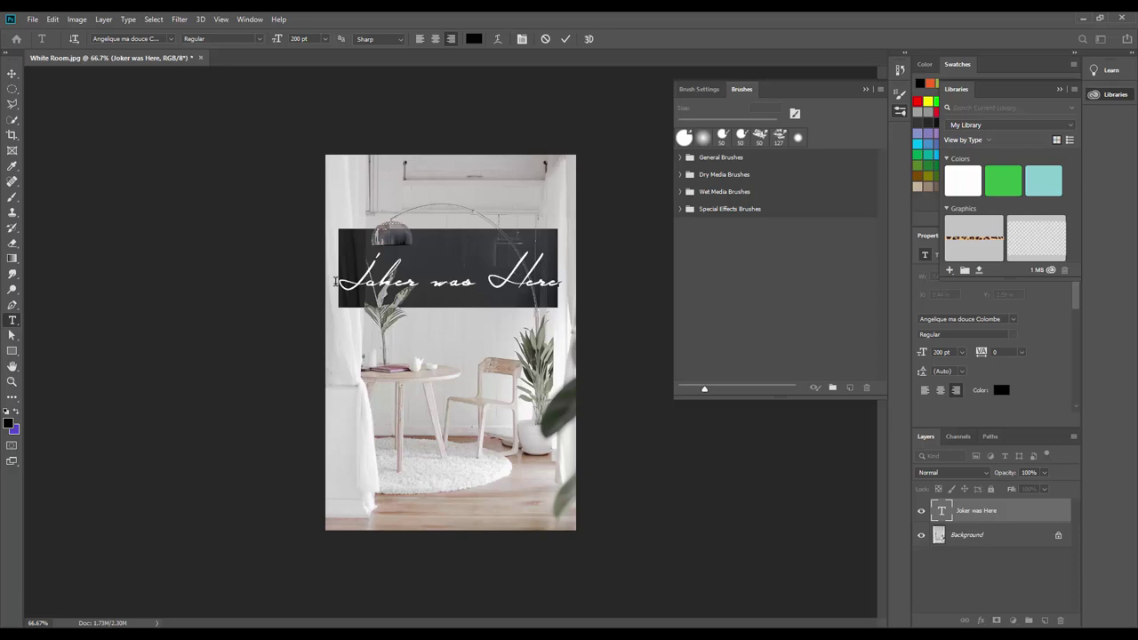
{"action": "left_click", "coordinate": [474, 39]}
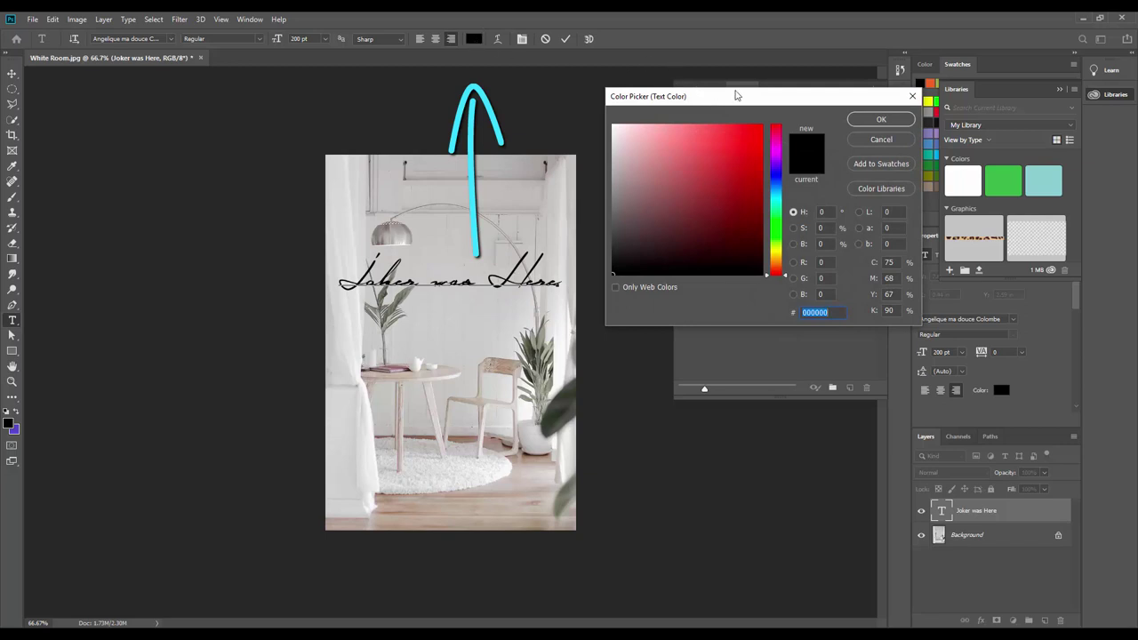
{"action": "left_click_drag", "start_coordinate": [787, 280], "coordinate": [786, 206]}
{"action": "left_click", "coordinate": [669, 175]}
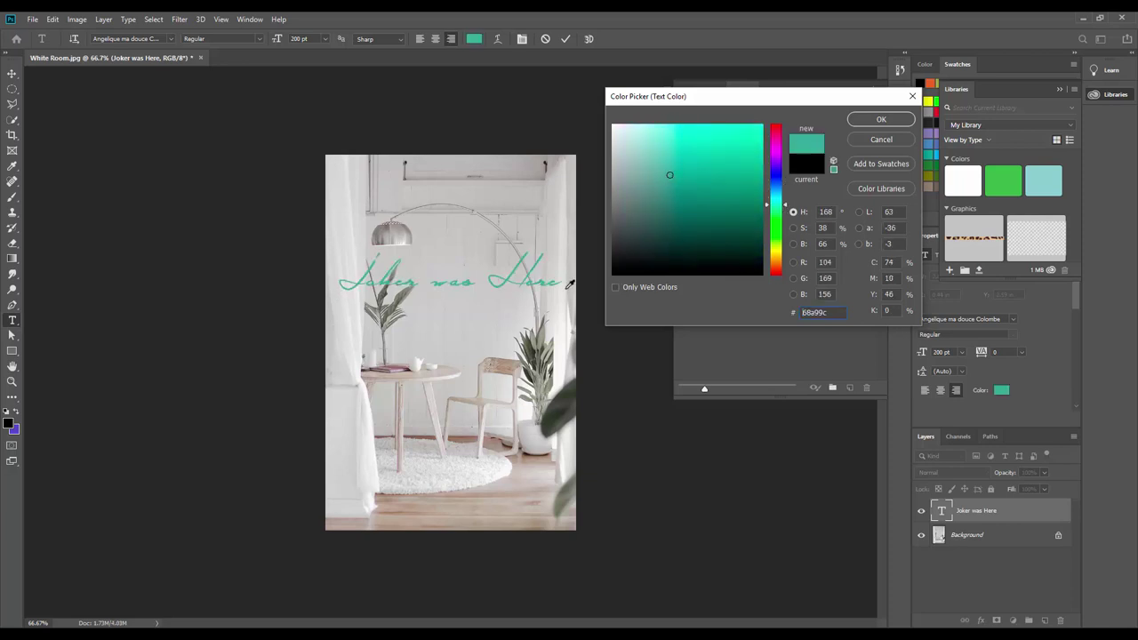
{"action": "left_click", "coordinate": [881, 119]}
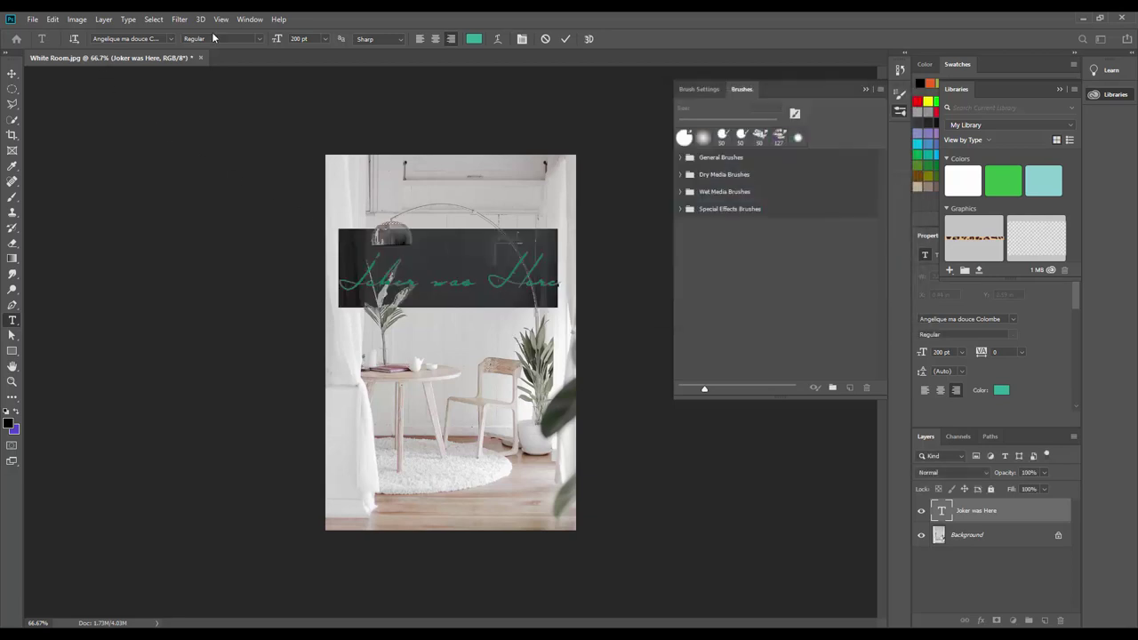
Change the font of the entire "Joker was Here" text to Cardenio Modern.
{"action": "left_click_drag", "start_coordinate": [552, 272], "coordinate": [320, 271]}
{"action": "left_click", "coordinate": [171, 39]}
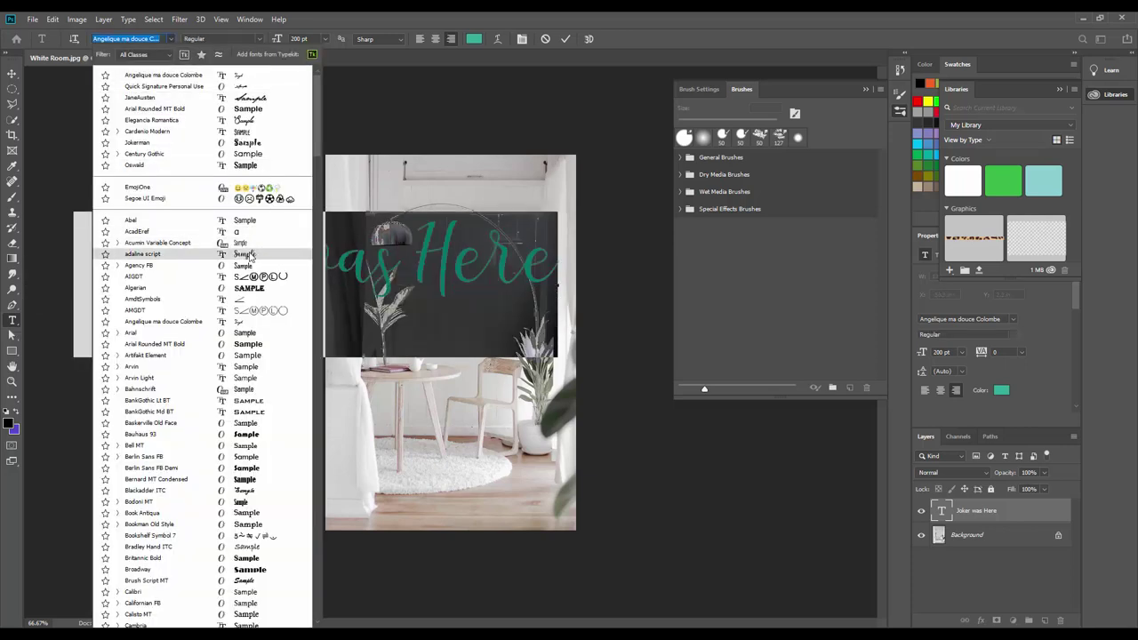
{"action": "scroll", "coordinate": [249, 444], "scroll_direction": "down", "scroll_amount": 5}
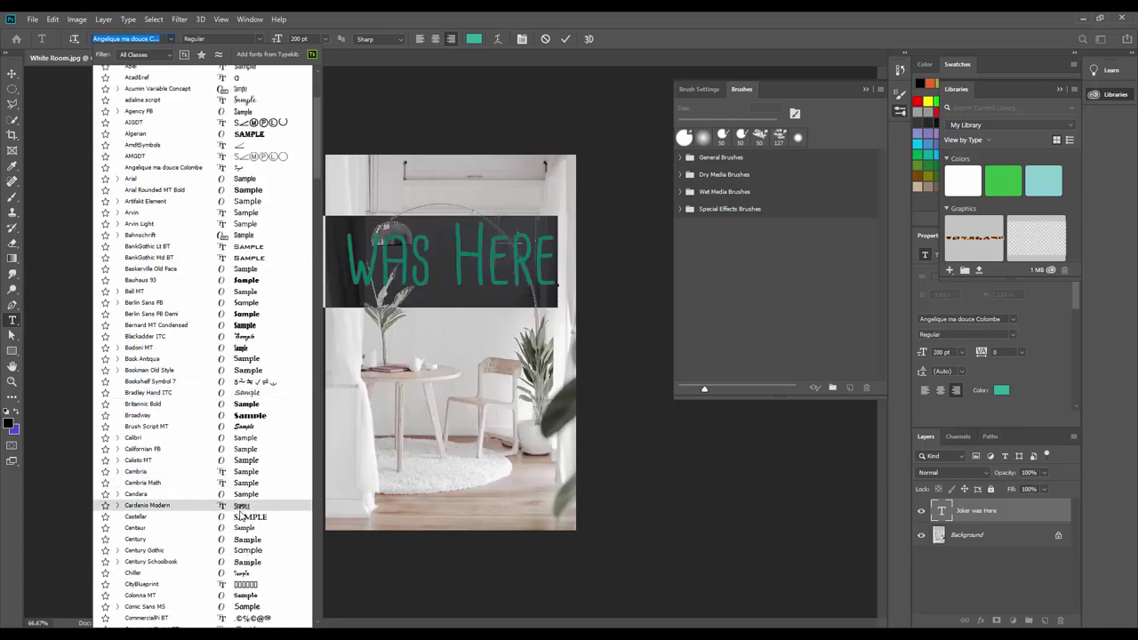
{"action": "left_click", "coordinate": [239, 510]}
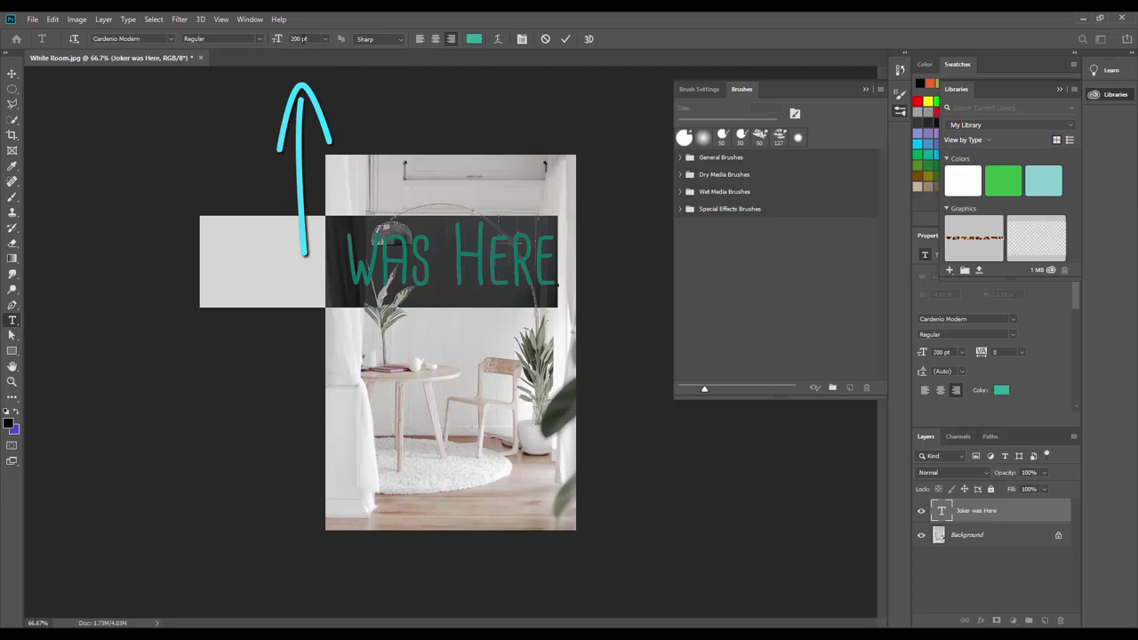
Reduce the text size to 48 pt and move the text to the middle of the wall below the lamp.
{"action": "left_click", "coordinate": [325, 38]}
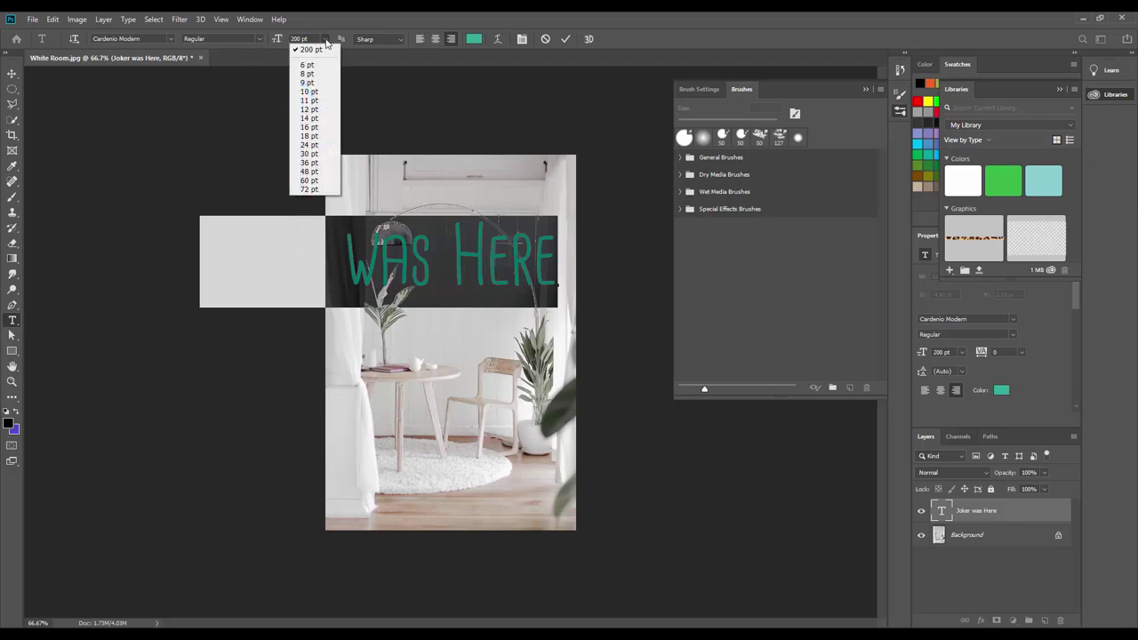
{"action": "left_click", "coordinate": [308, 171]}
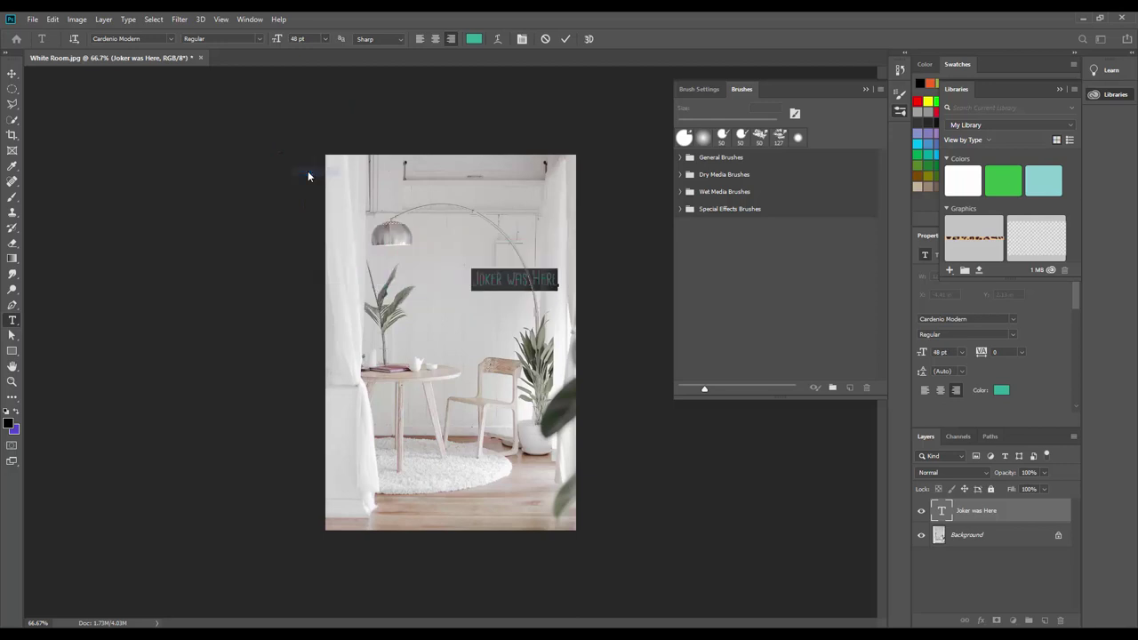
{"action": "left_click", "coordinate": [12, 73]}
{"action": "left_click_drag", "start_coordinate": [485, 281], "coordinate": [419, 271]}
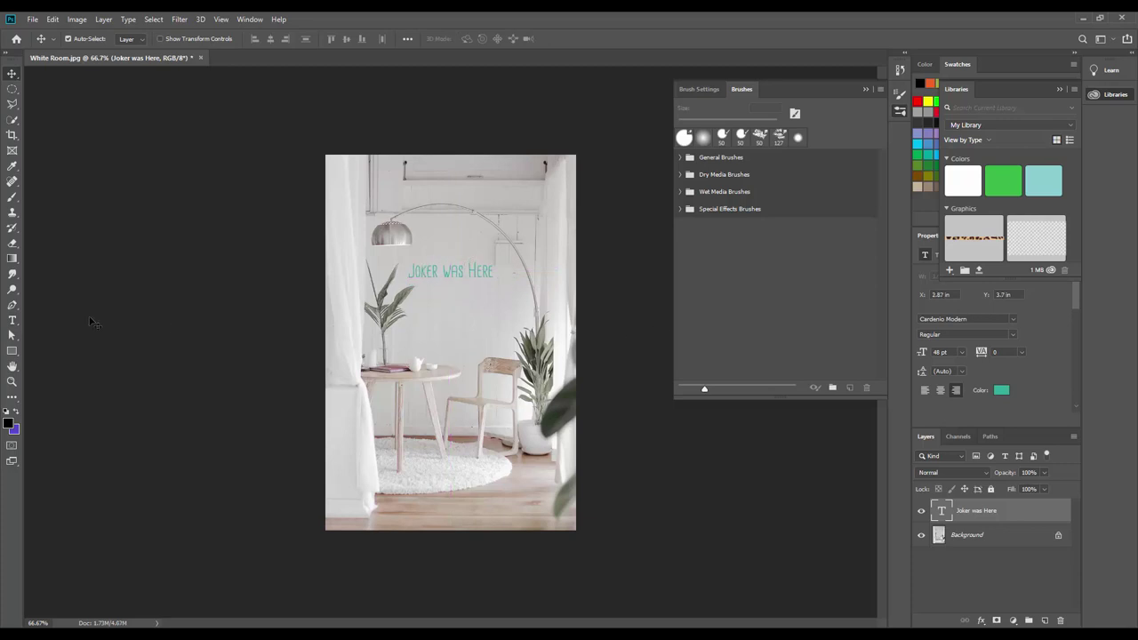
Set the font style of the whole "Joker was Here" text to Bold and commit the edit.
{"action": "left_click", "coordinate": [13, 322]}
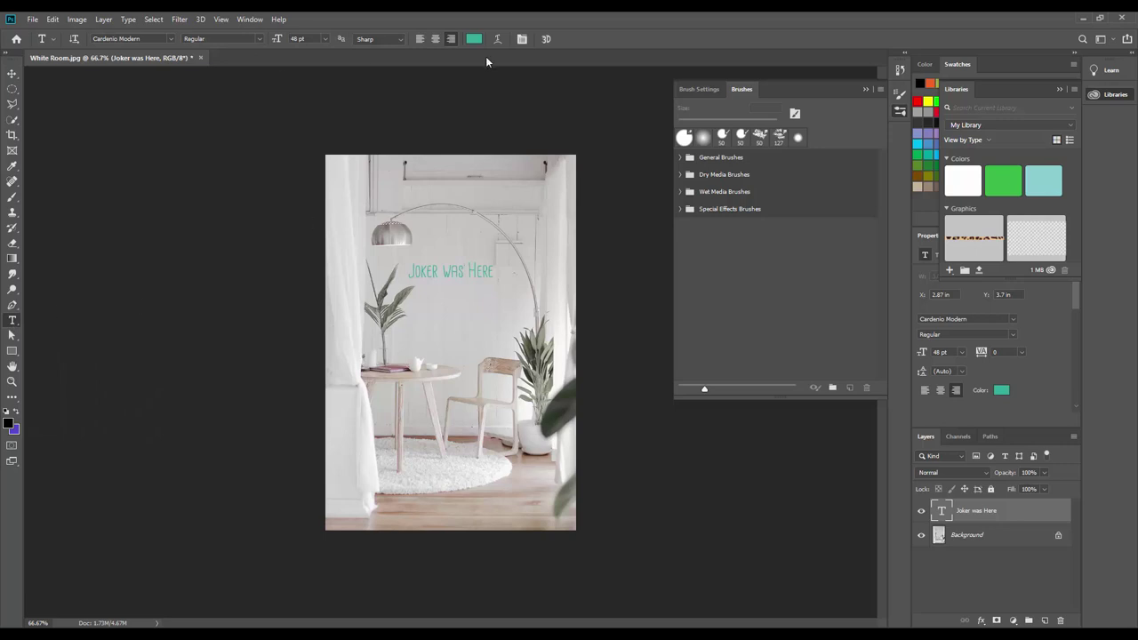
{"action": "left_click", "coordinate": [432, 268]}
{"action": "left_click_drag", "start_coordinate": [496, 270], "coordinate": [402, 270]}
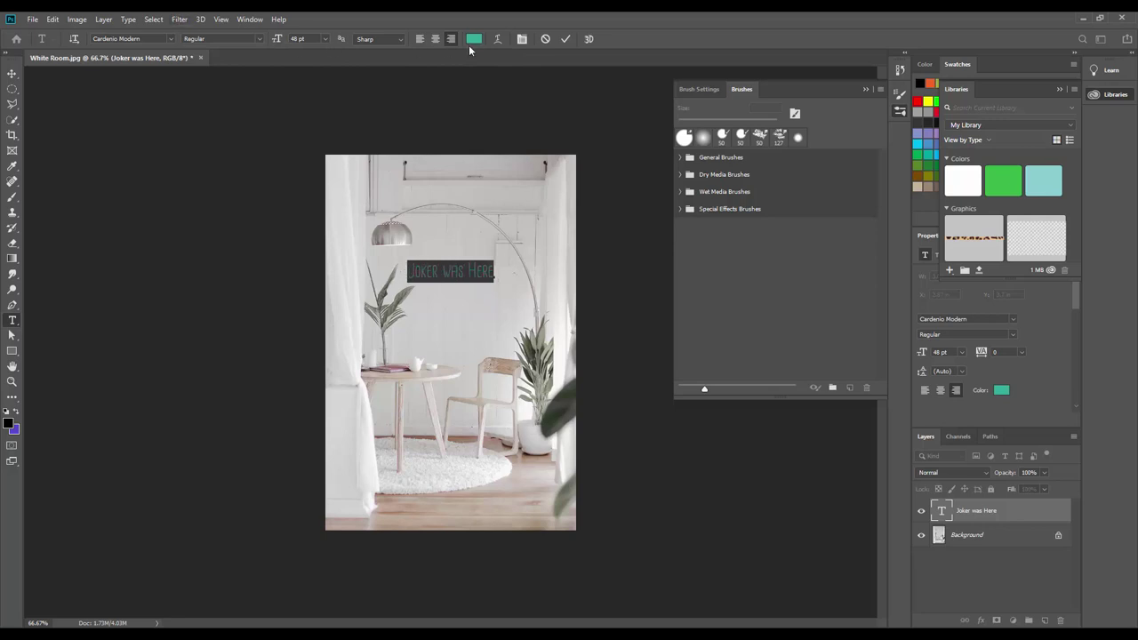
{"action": "left_click", "coordinate": [260, 37]}
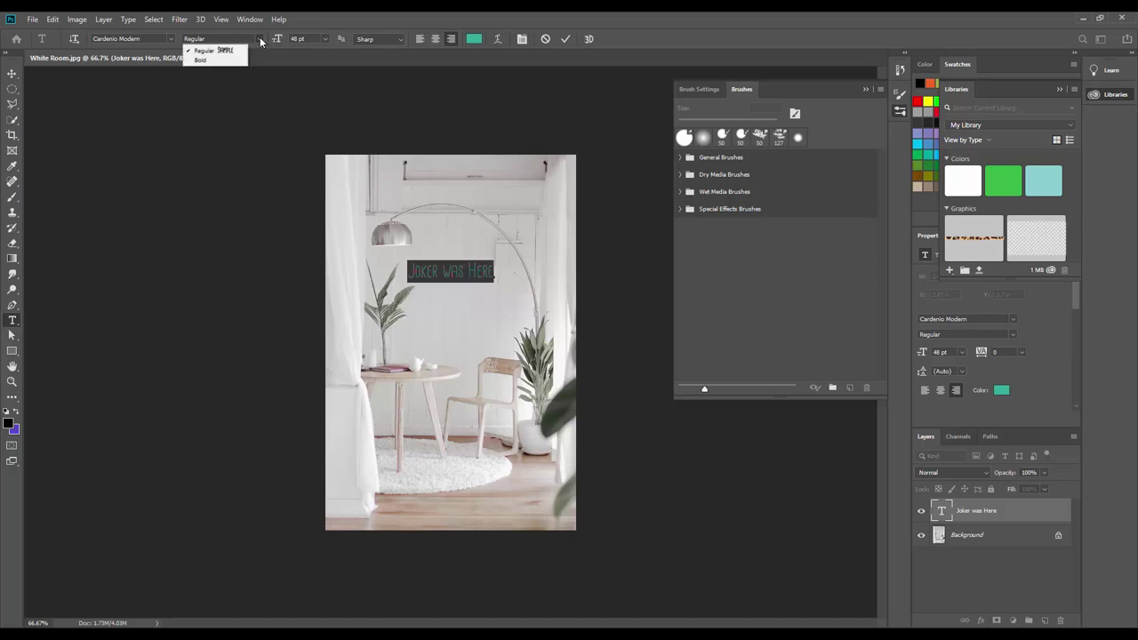
{"action": "left_click", "coordinate": [209, 61]}
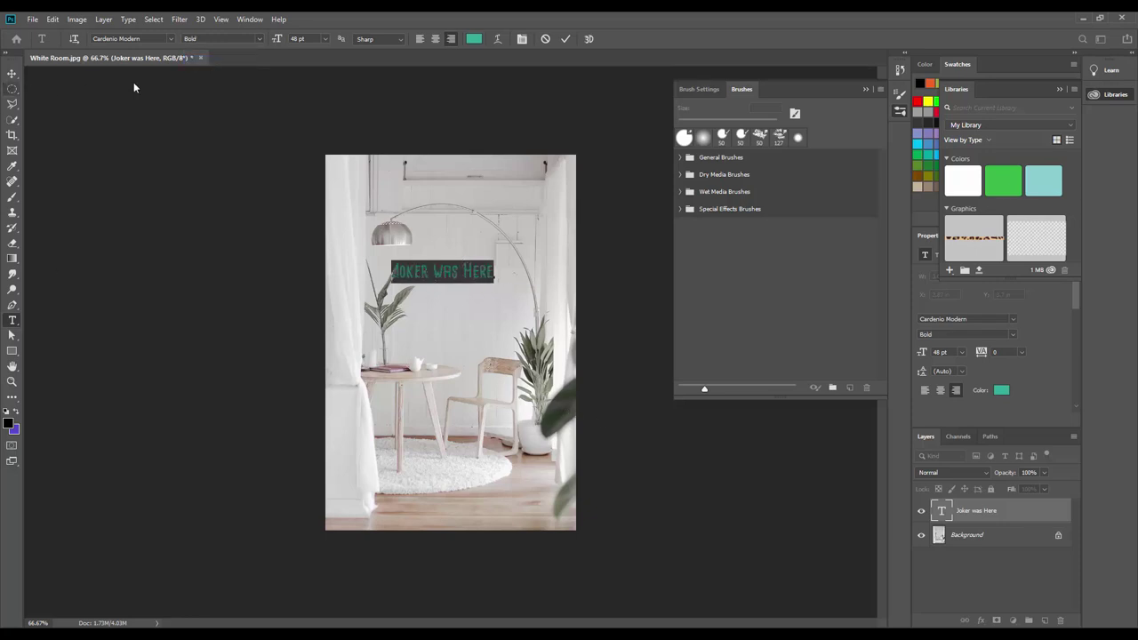
{"action": "left_click", "coordinate": [538, 252]}
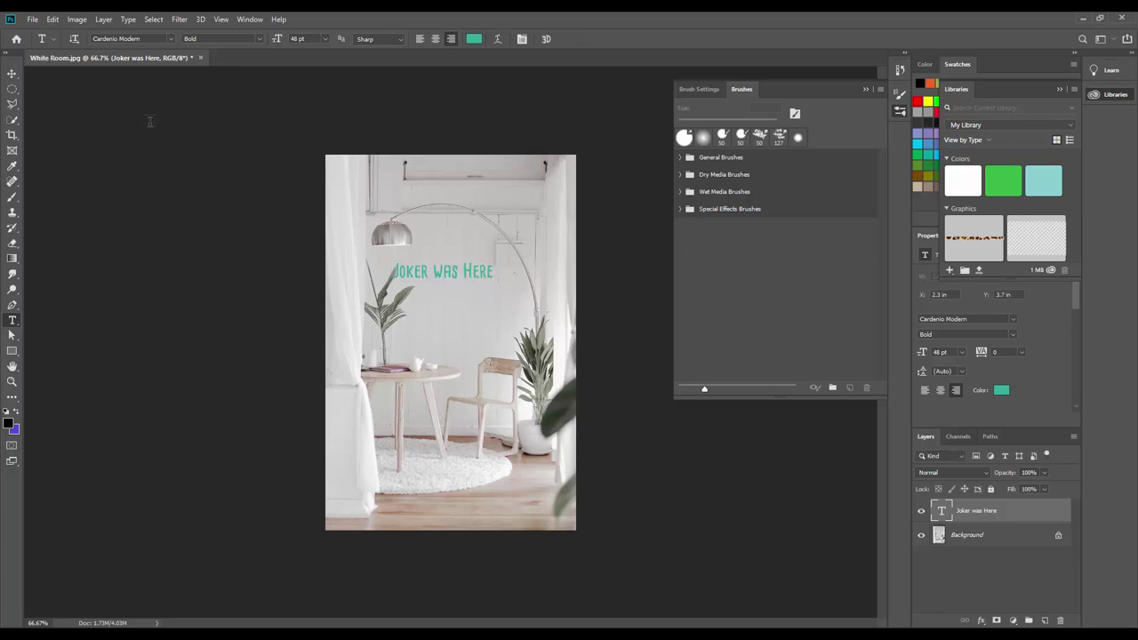
Draw a black rectangle about 422 × 349 px over the wall text with the Rectangle tool and open its fill options.
{"action": "left_click", "coordinate": [12, 352]}
{"action": "right_click", "coordinate": [13, 352]}
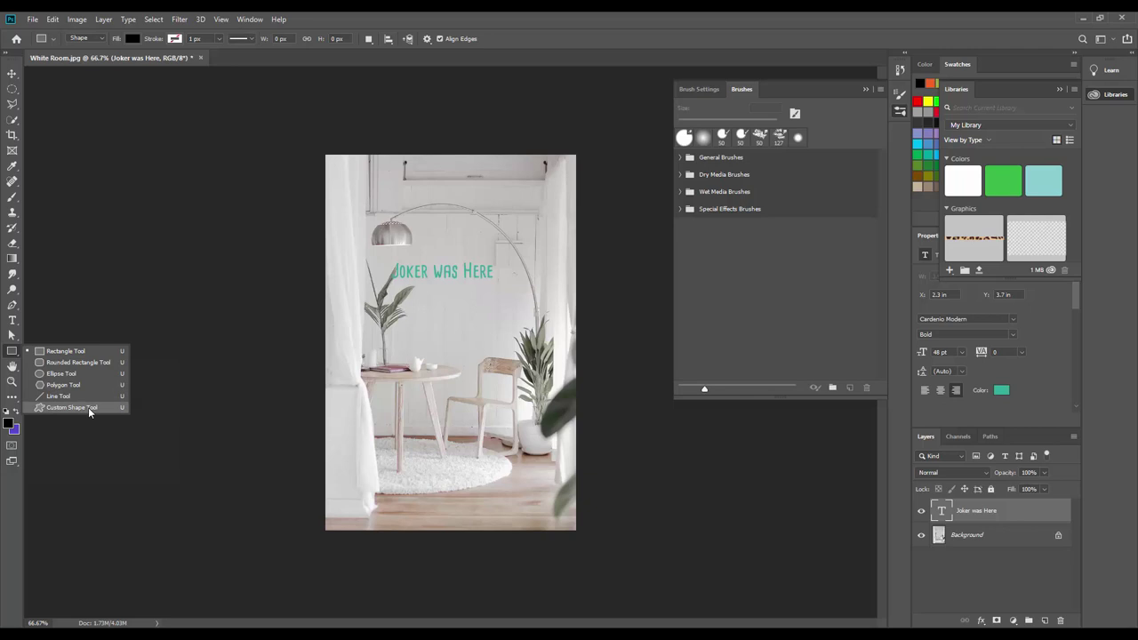
{"action": "left_click", "coordinate": [74, 355]}
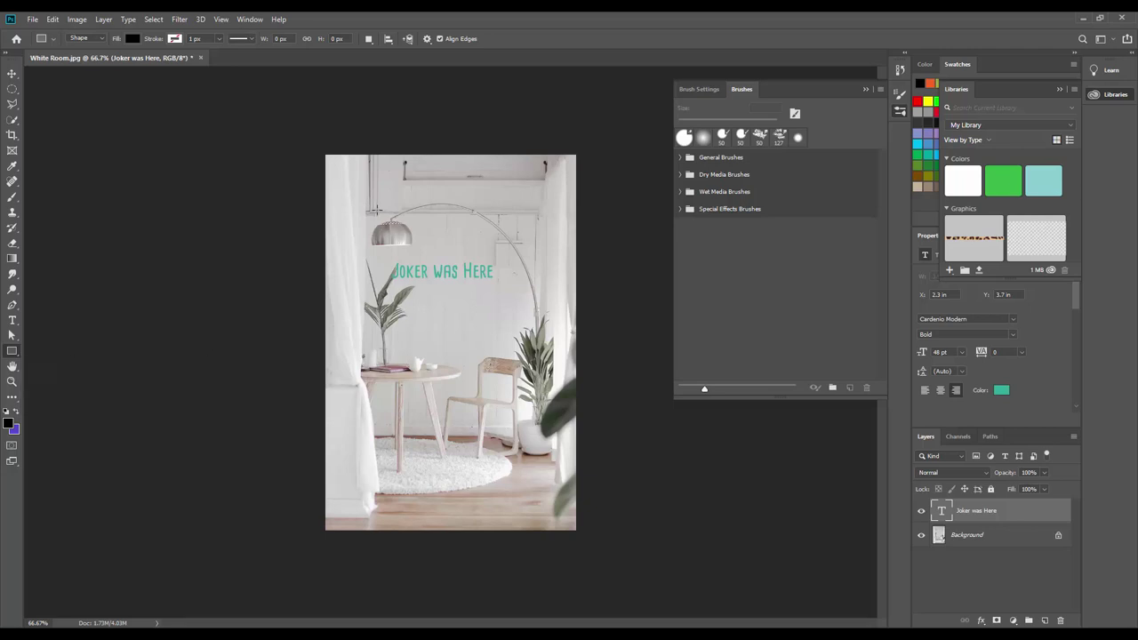
{"action": "left_click_drag", "start_coordinate": [377, 210], "coordinate": [545, 347]}
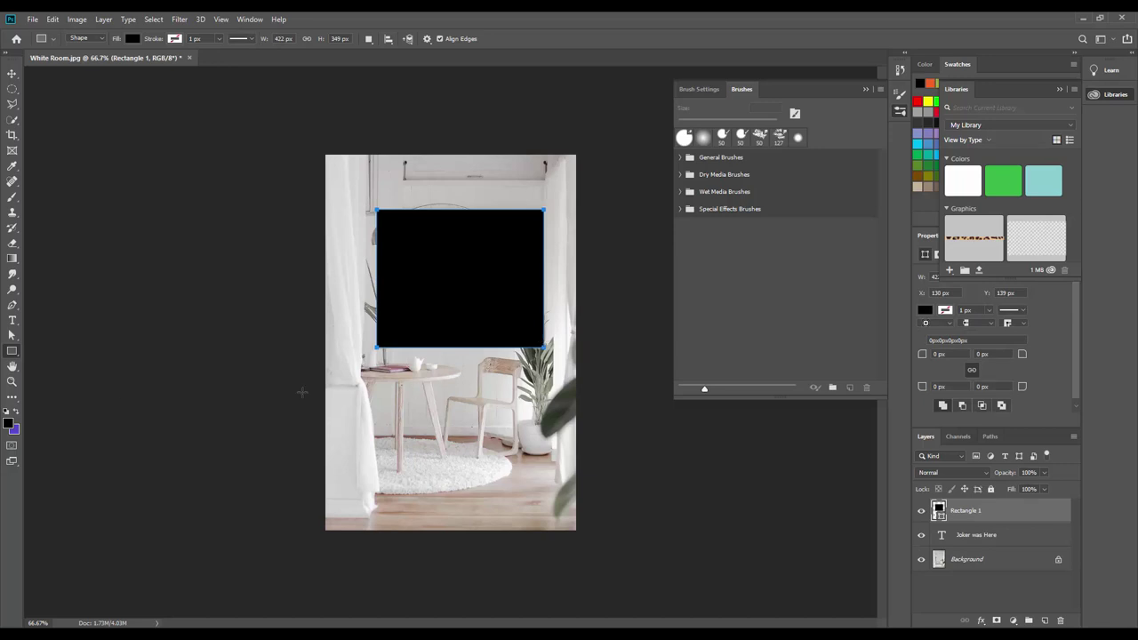
{"action": "left_click", "coordinate": [133, 38]}
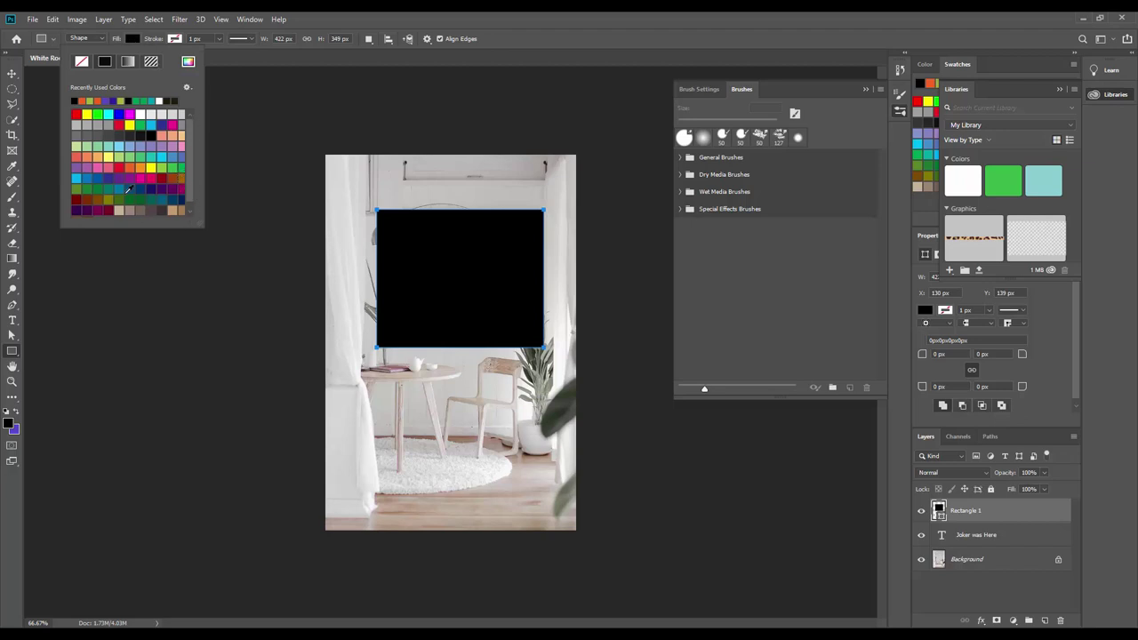
{"action": "left_click", "coordinate": [188, 61]}
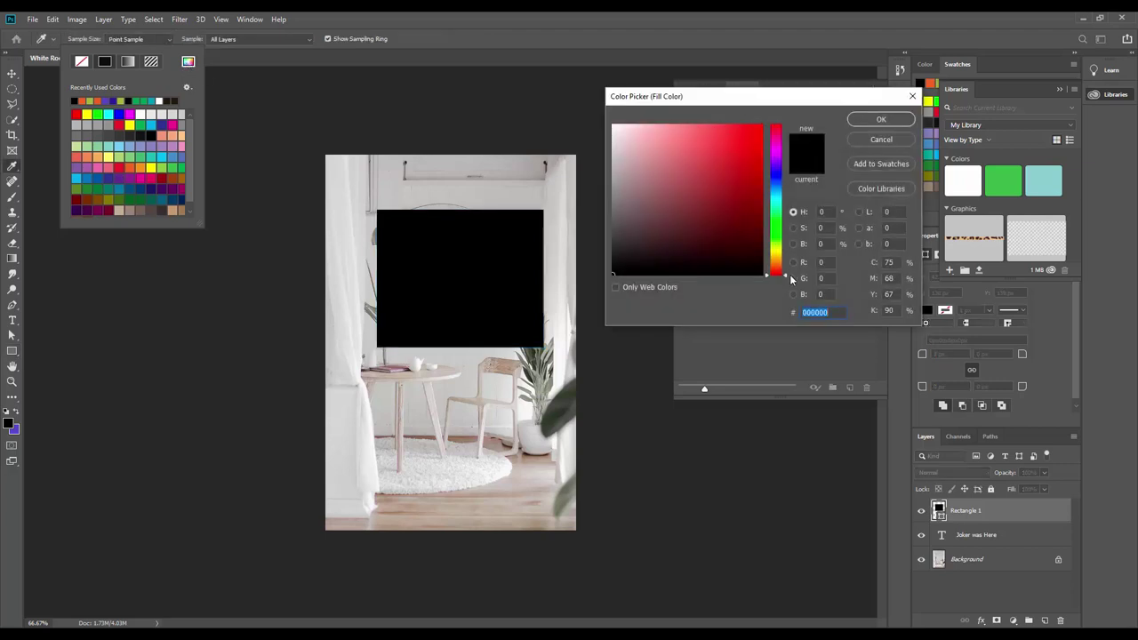
{"action": "left_click_drag", "start_coordinate": [785, 278], "coordinate": [785, 234]}
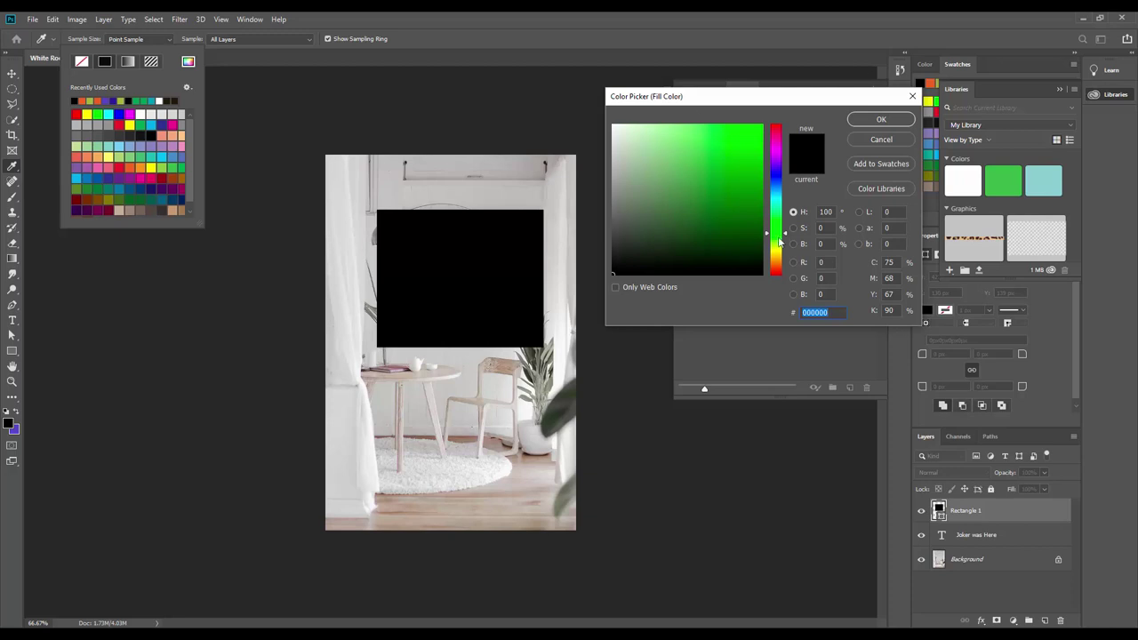
{"action": "left_click", "coordinate": [889, 140]}
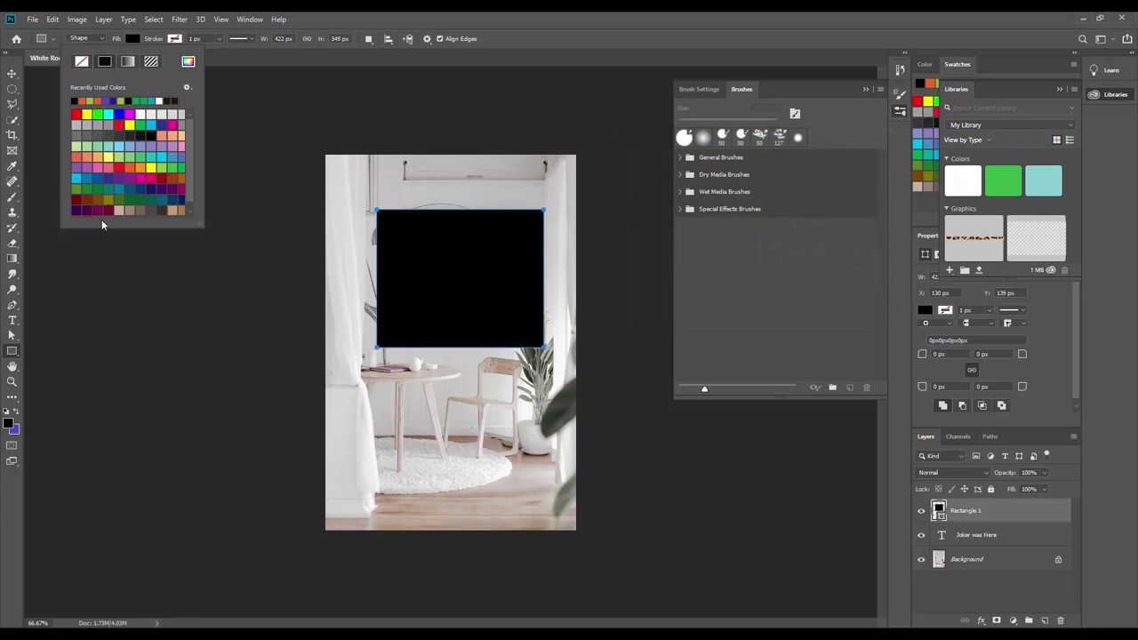
Fill the rectangle with the magenta swatch and give it a light blue stroke 4.43 px wide.
{"action": "left_click", "coordinate": [142, 174]}
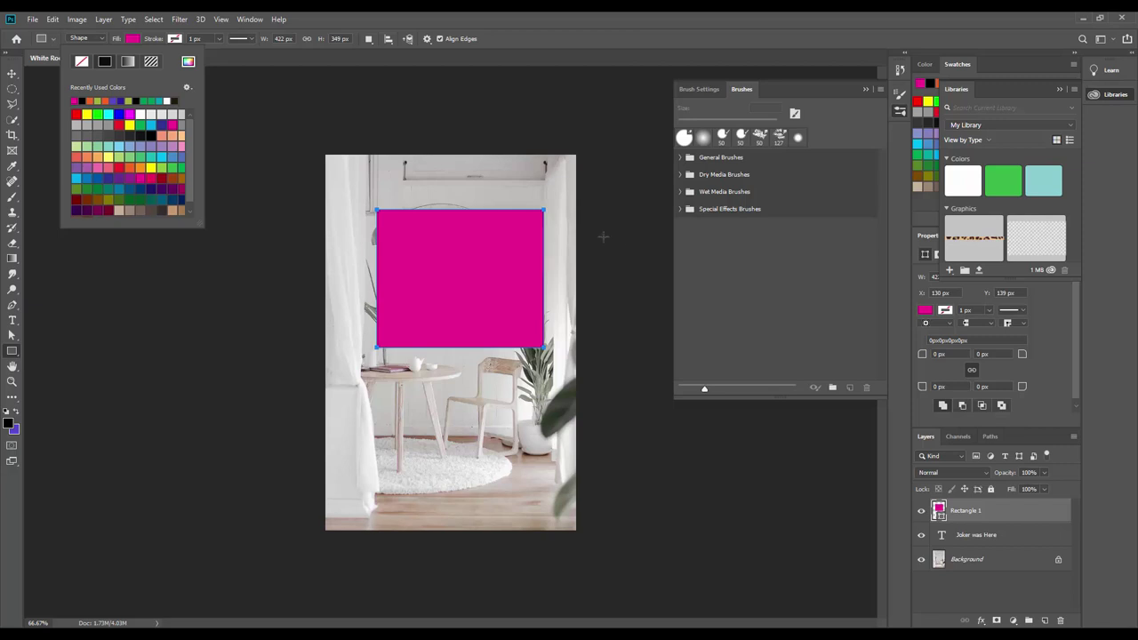
{"action": "left_click", "coordinate": [175, 39]}
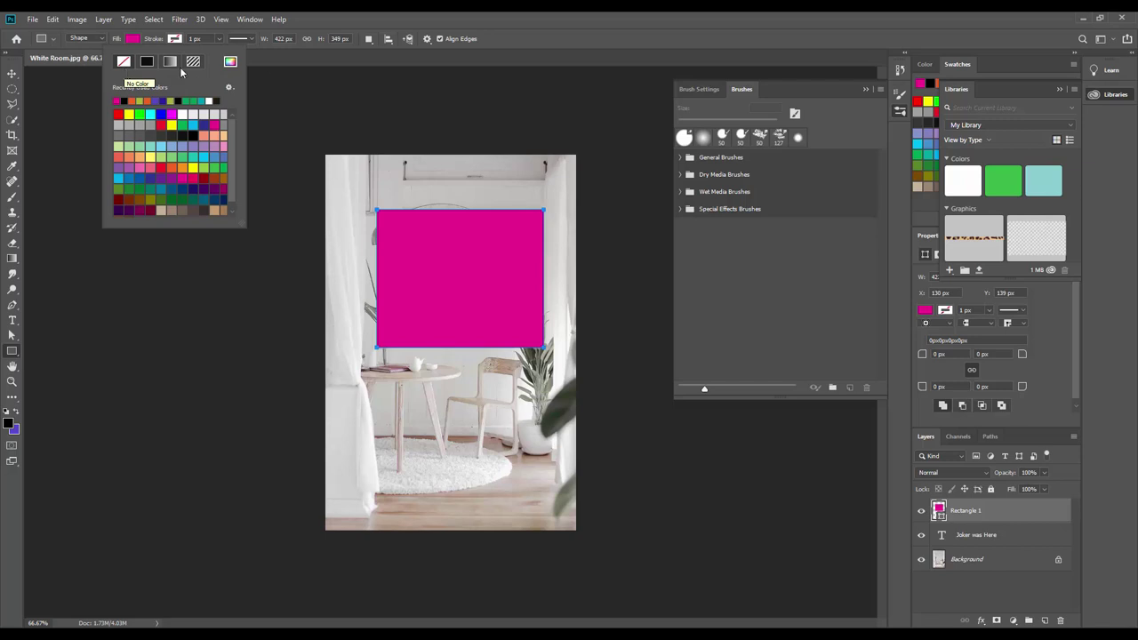
{"action": "left_click", "coordinate": [164, 146]}
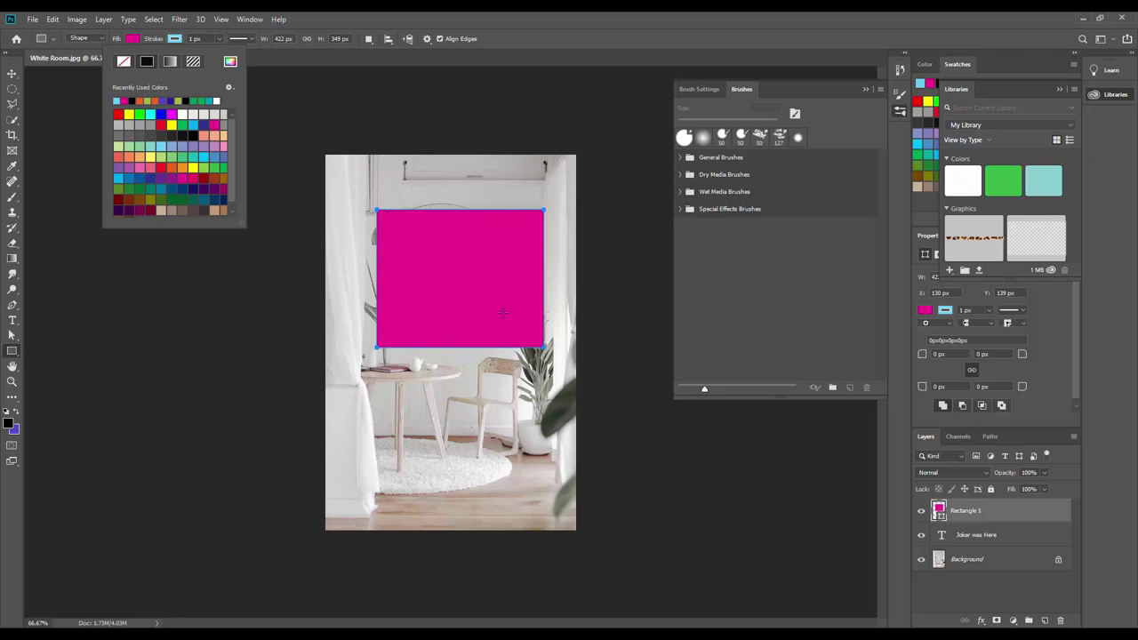
{"action": "left_click", "coordinate": [219, 39]}
{"action": "mouse_move", "coordinate": [219, 51]}
{"action": "left_mouse_down"}
{"action": "mouse_move", "coordinate": [239, 52]}
{"action": "mouse_move", "coordinate": [222, 51]}
{"action": "left_mouse_up"}
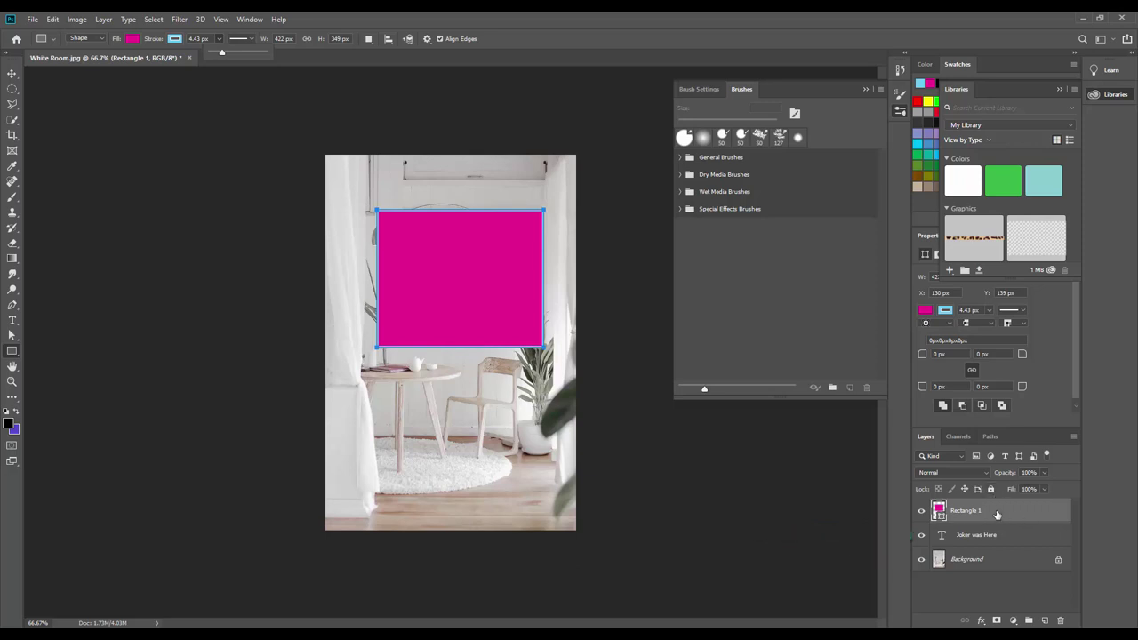
Move the rectangle's layer below the "Joker was Here" text layer, keeping it above the Background.
{"action": "left_click_drag", "start_coordinate": [996, 514], "coordinate": [999, 537]}
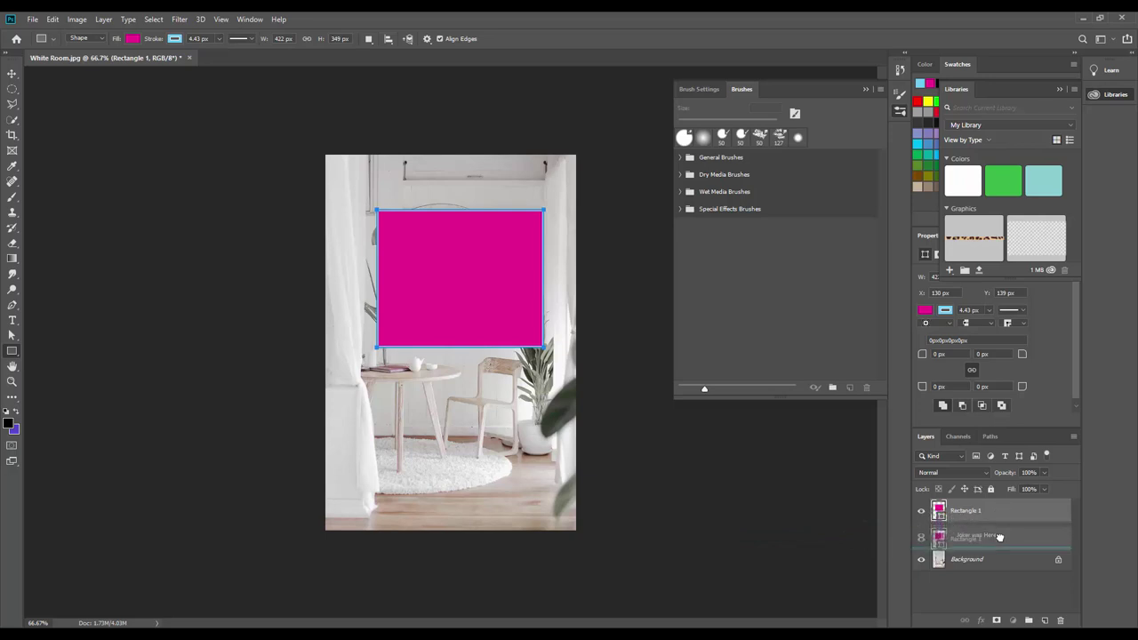
{"action": "left_click_drag", "start_coordinate": [999, 537], "coordinate": [997, 536]}
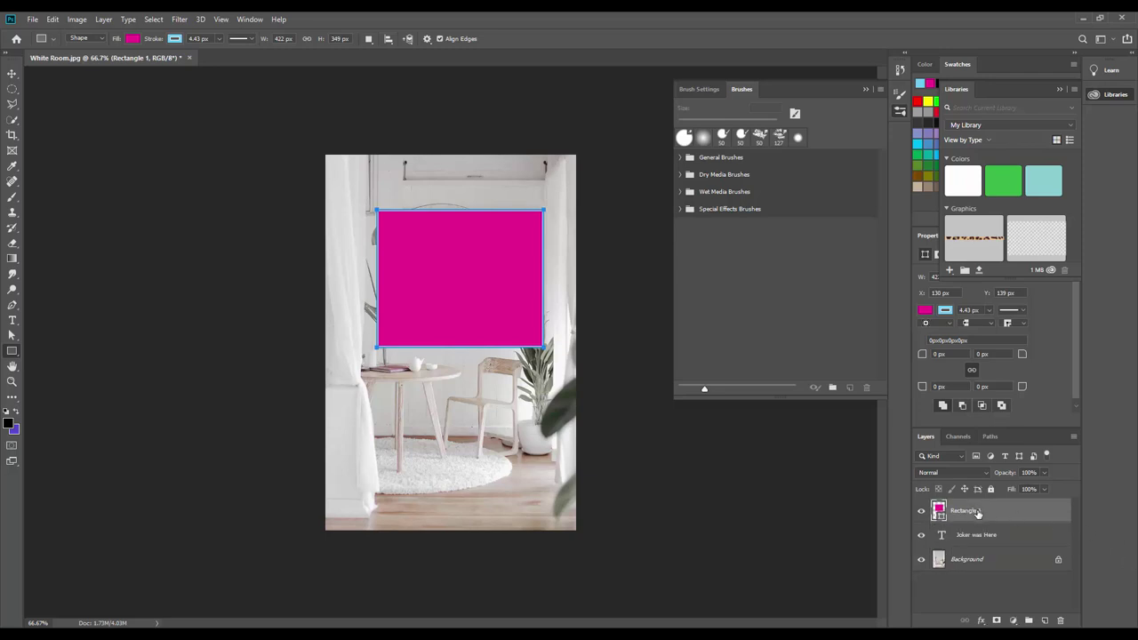
{"action": "left_click_drag", "start_coordinate": [976, 512], "coordinate": [978, 538]}
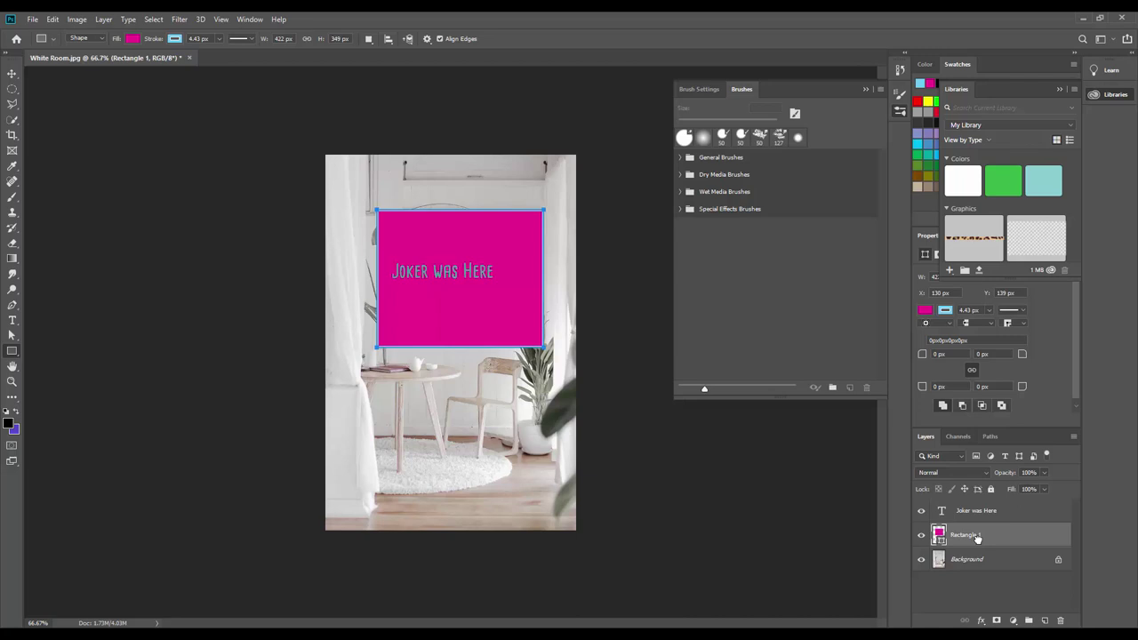